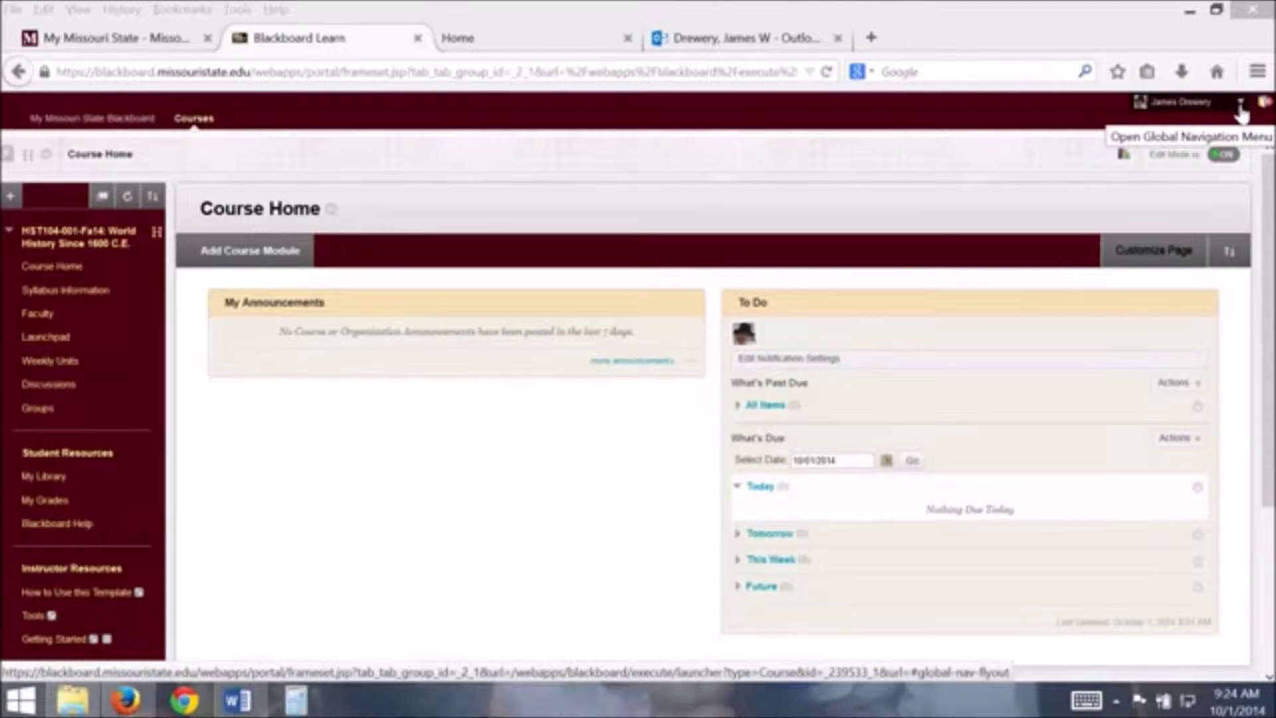
Open the Blackboard Learn 9.1 help site from the global navigation options and maximize its window.
{"action": "left_click", "coordinate": [1239, 105]}
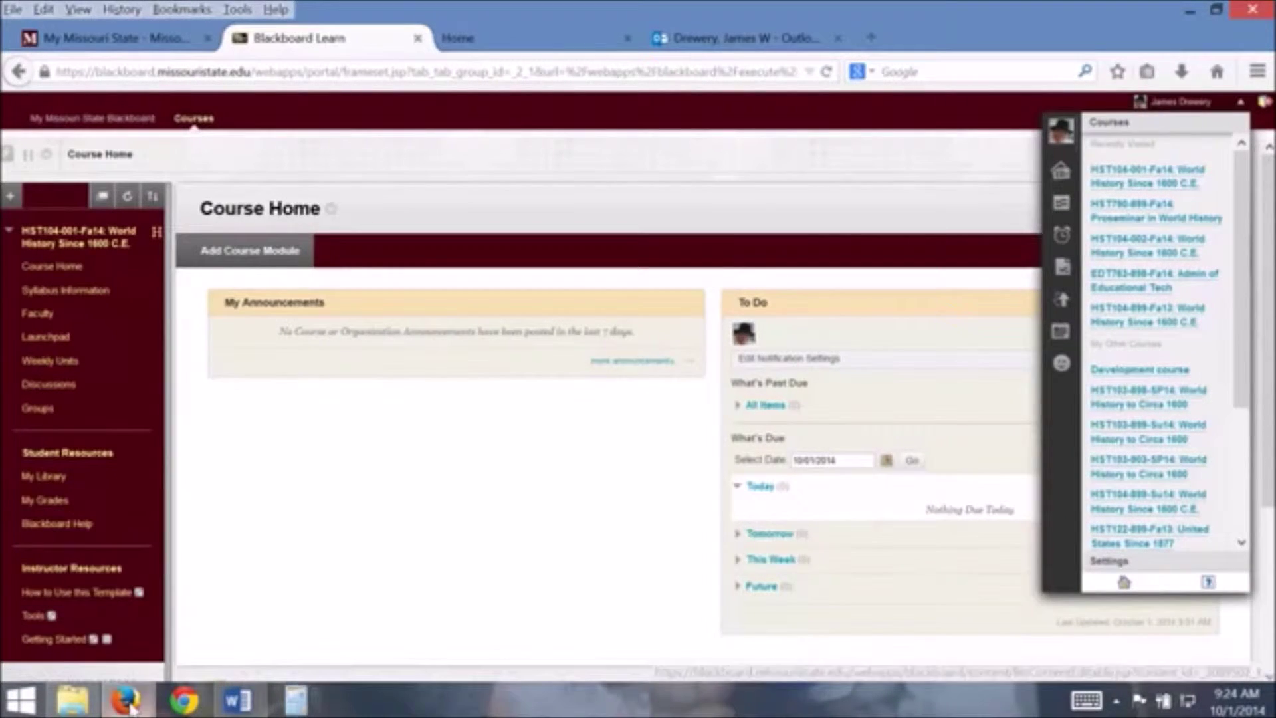
{"action": "mouse_move", "coordinate": [125, 700]}
{"action": "left_click", "coordinate": [279, 644]}
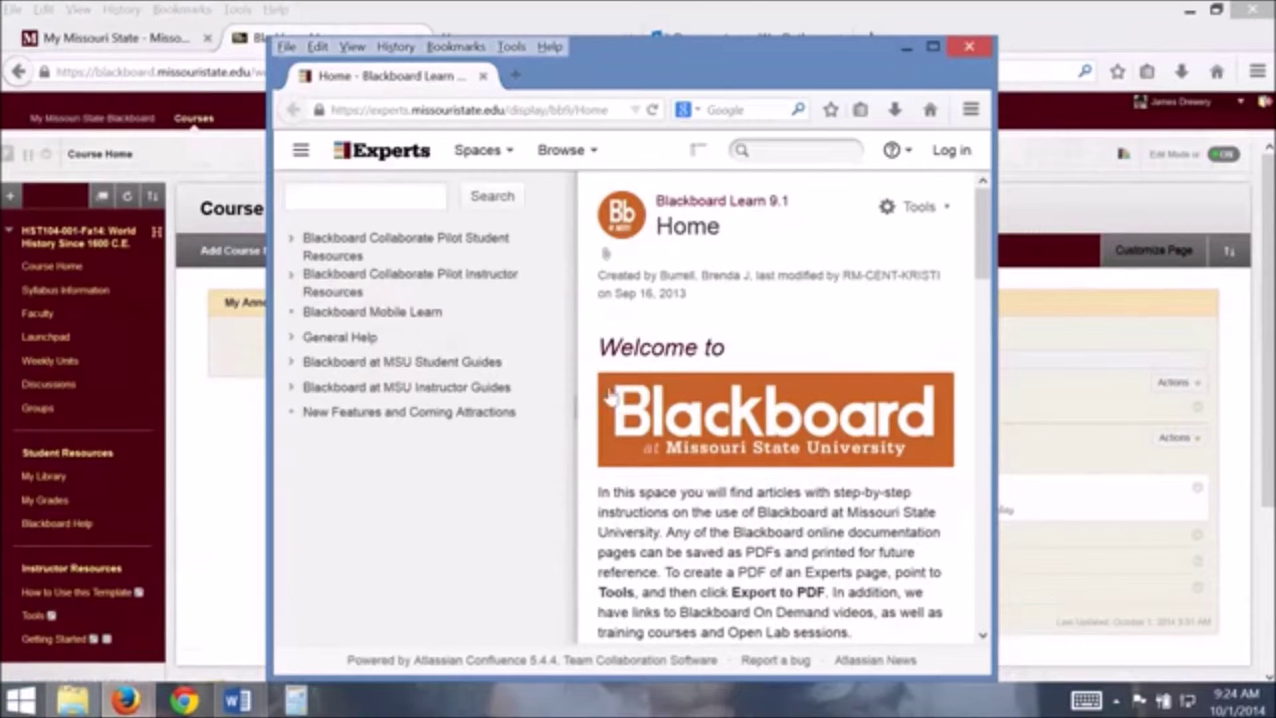
{"action": "left_click", "coordinate": [933, 47]}
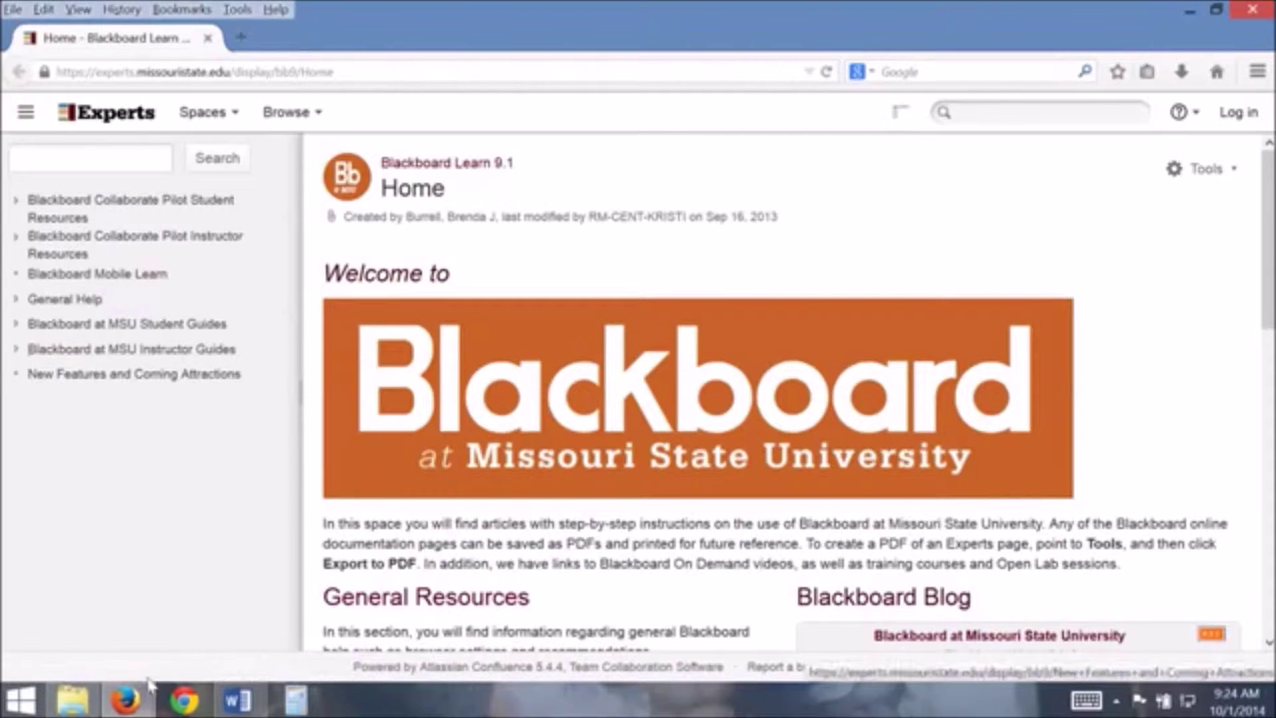
Search the Blackboard at MSU guides for "moving content" and read the article Copying and Moving Course Content.
{"action": "mouse_move", "coordinate": [126, 699]}
{"action": "left_click", "coordinate": [561, 585]}
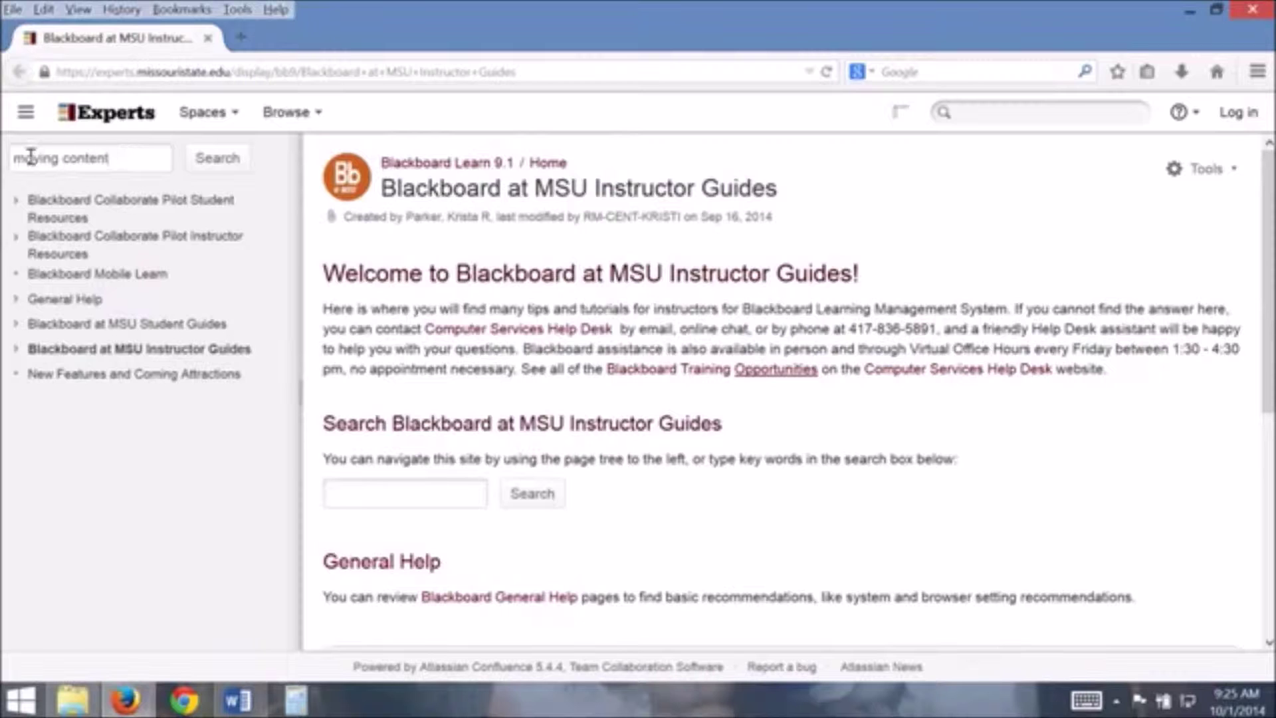
{"action": "left_click", "coordinate": [212, 169]}
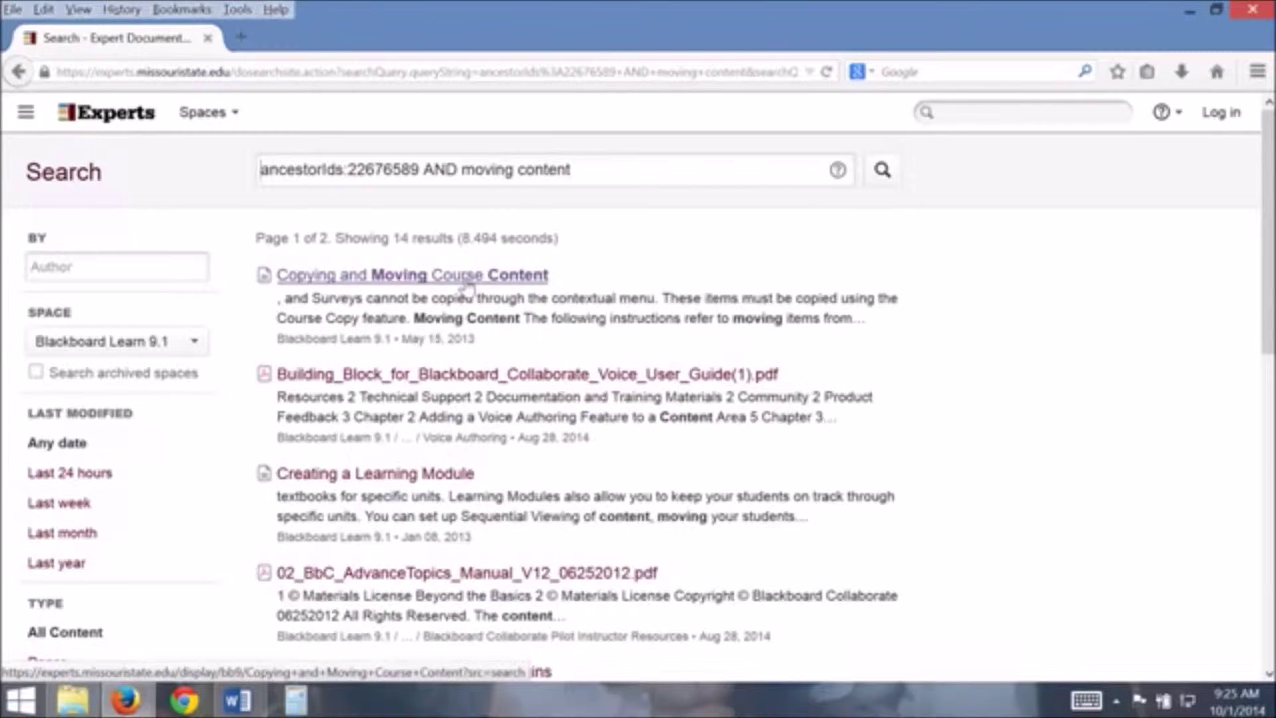
{"action": "left_click", "coordinate": [467, 285]}
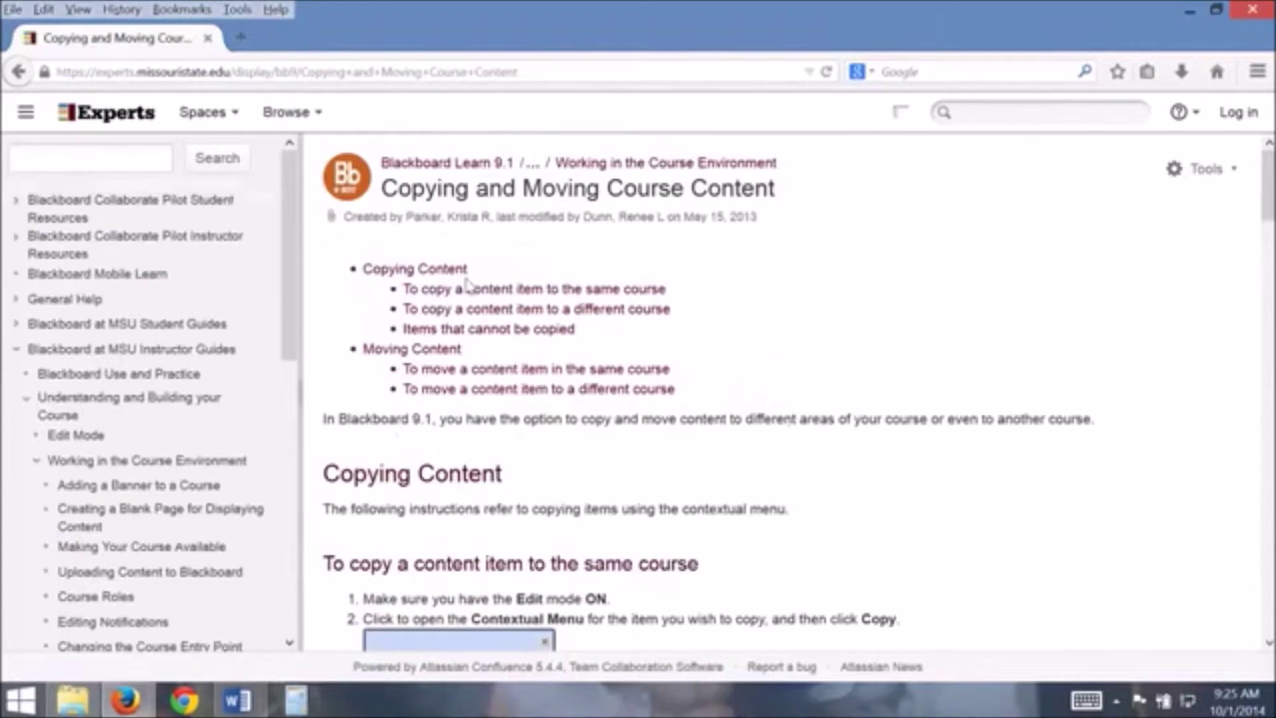
{"action": "scroll", "coordinate": [691, 372], "scroll_direction": "down", "scroll_amount": 2}
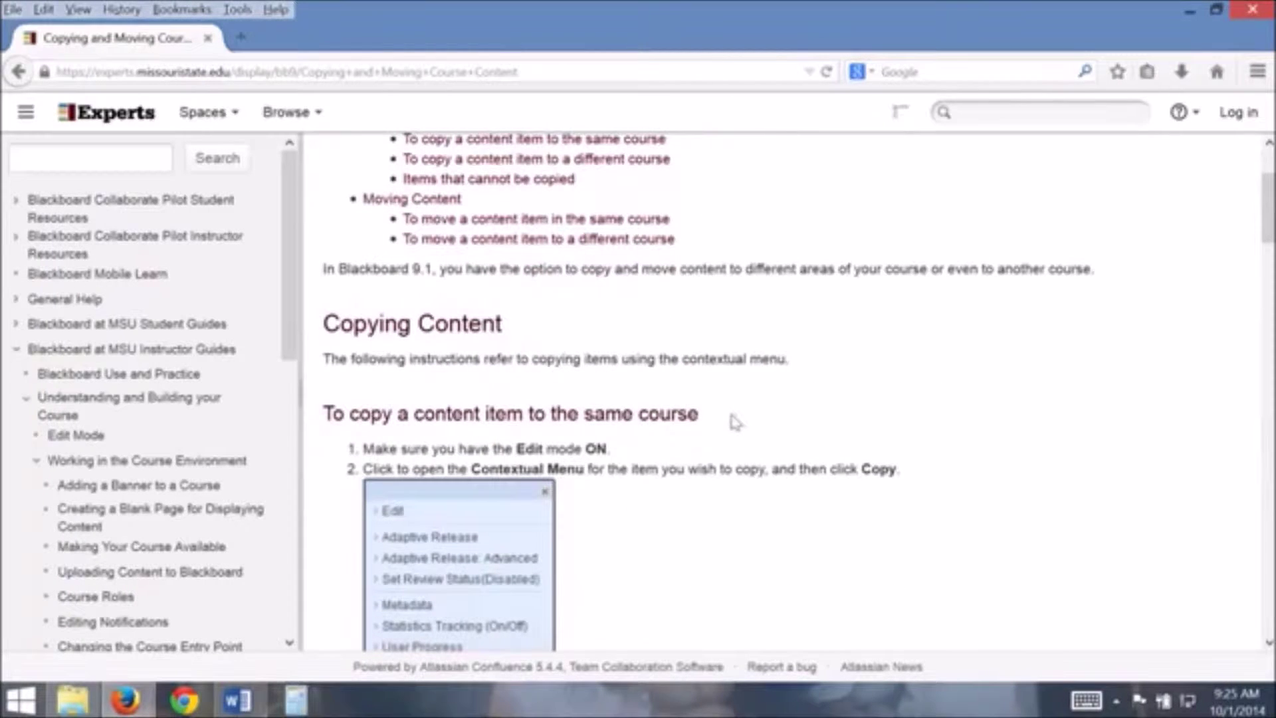
{"action": "scroll", "coordinate": [725, 417], "scroll_direction": "down", "scroll_amount": 6}
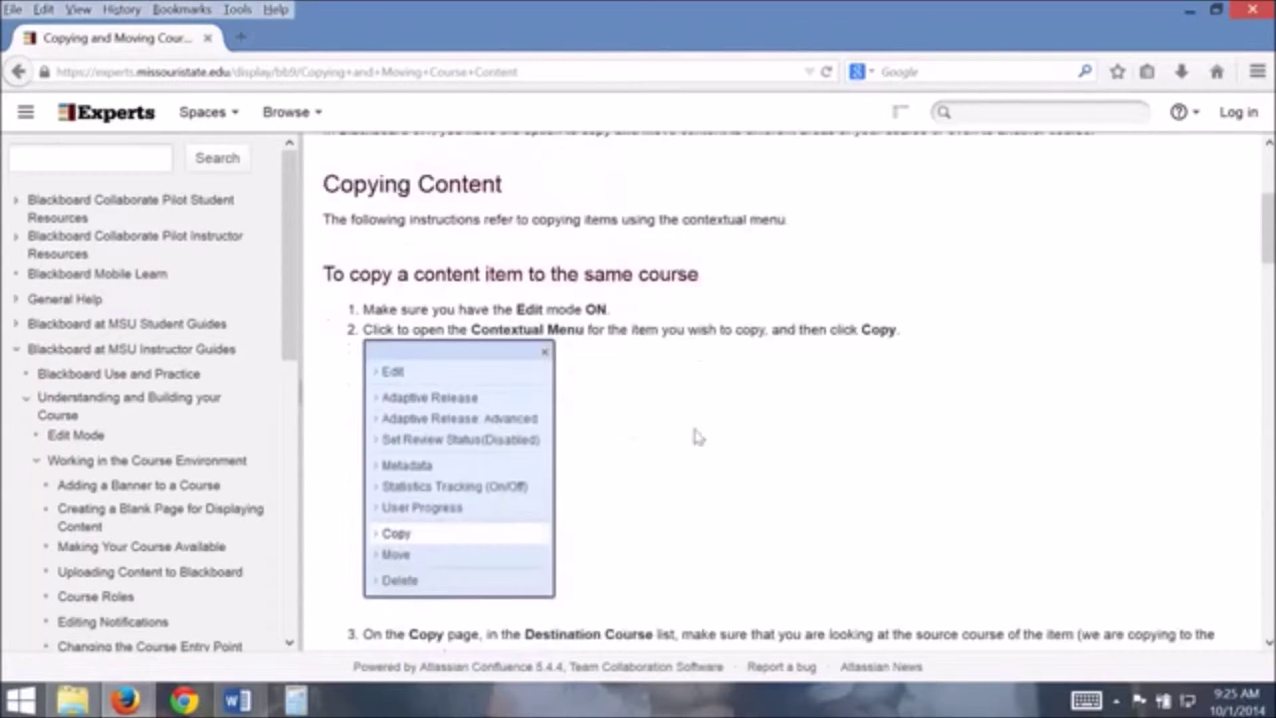
{"action": "scroll", "coordinate": [630, 458], "scroll_direction": "down", "scroll_amount": 13}
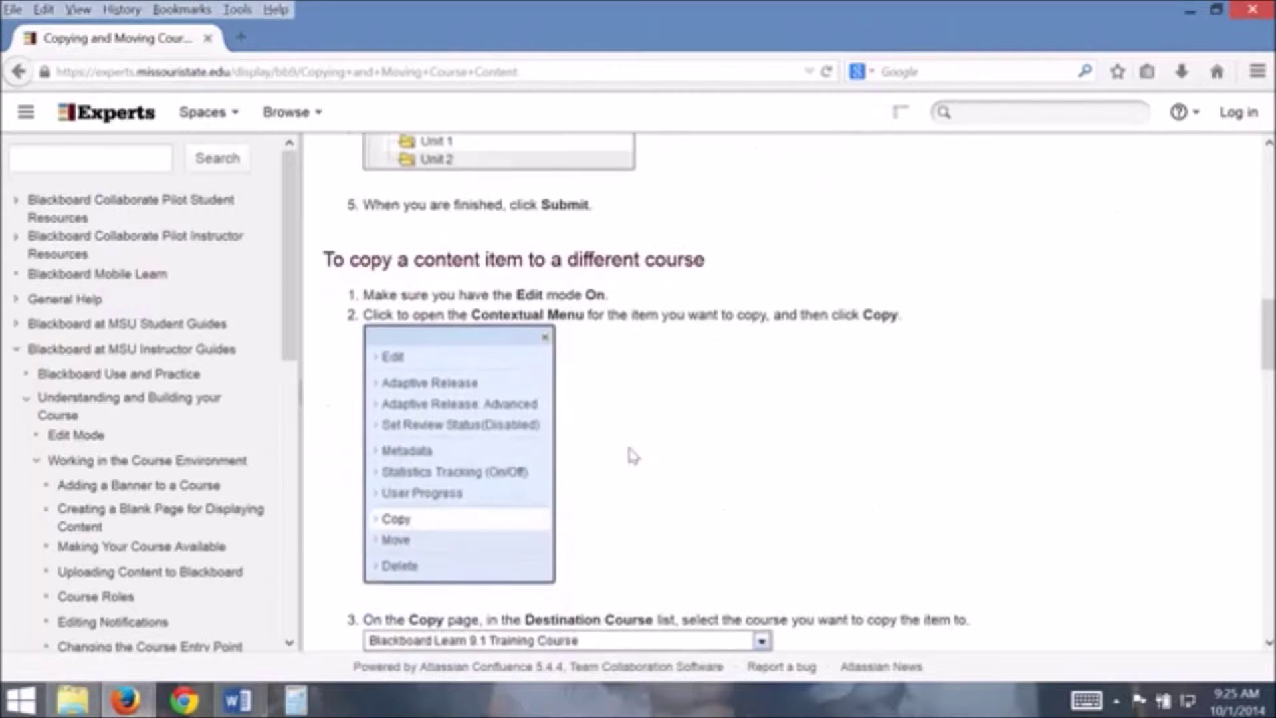
{"action": "scroll", "coordinate": [630, 457], "scroll_direction": "down", "scroll_amount": 12}
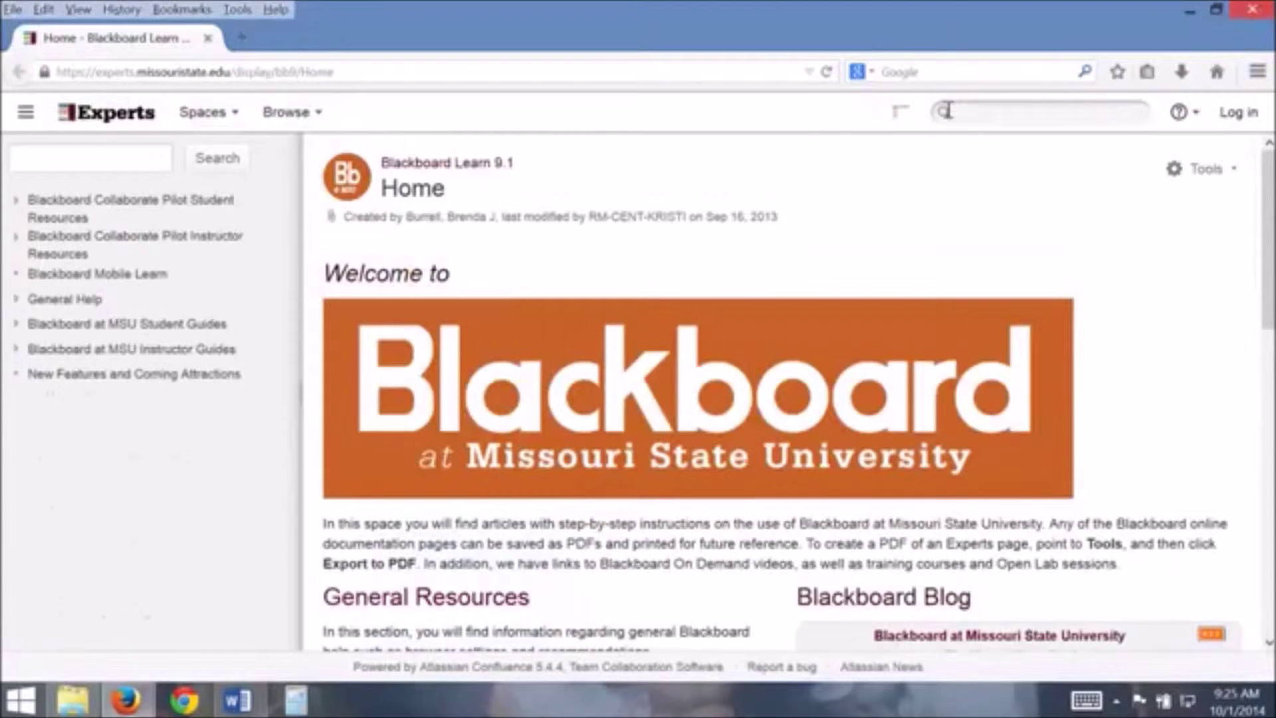
Return to the course window, reopen the help site from there and view the Blackboard at MSU Instructor Guides, minimizing the help window when done.
{"action": "left_click", "coordinate": [146, 697]}
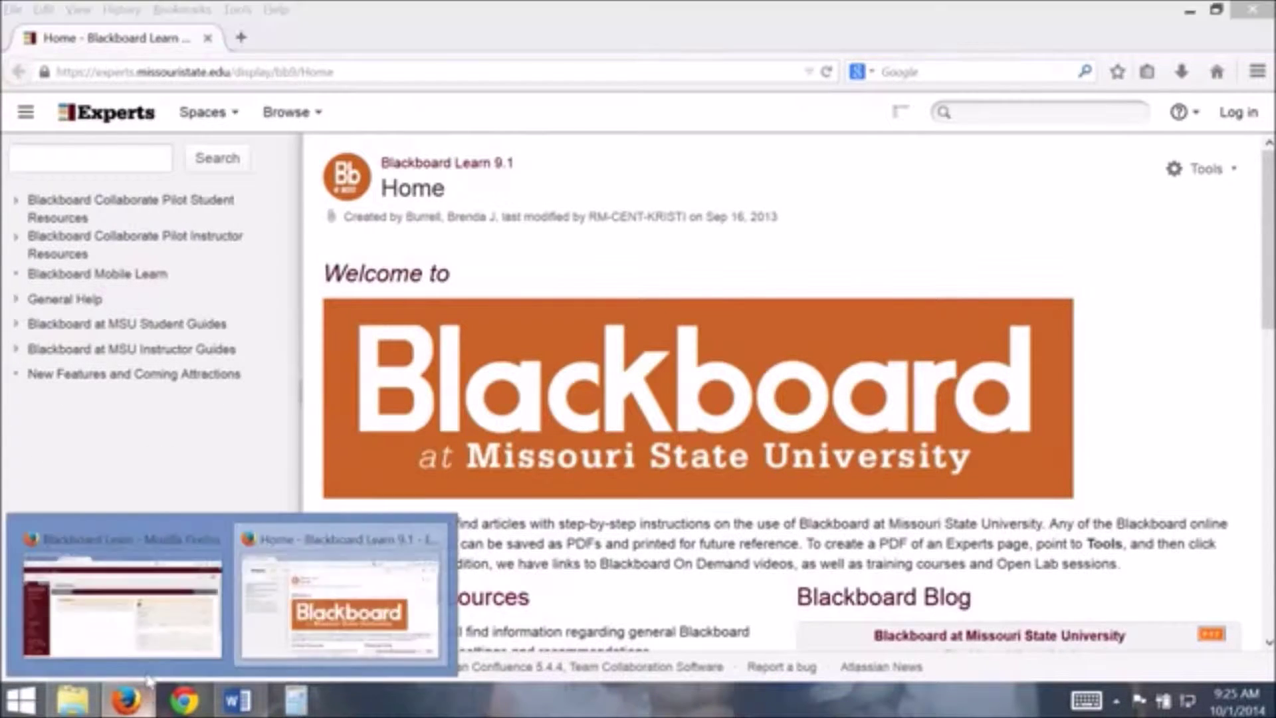
{"action": "left_click", "coordinate": [133, 615]}
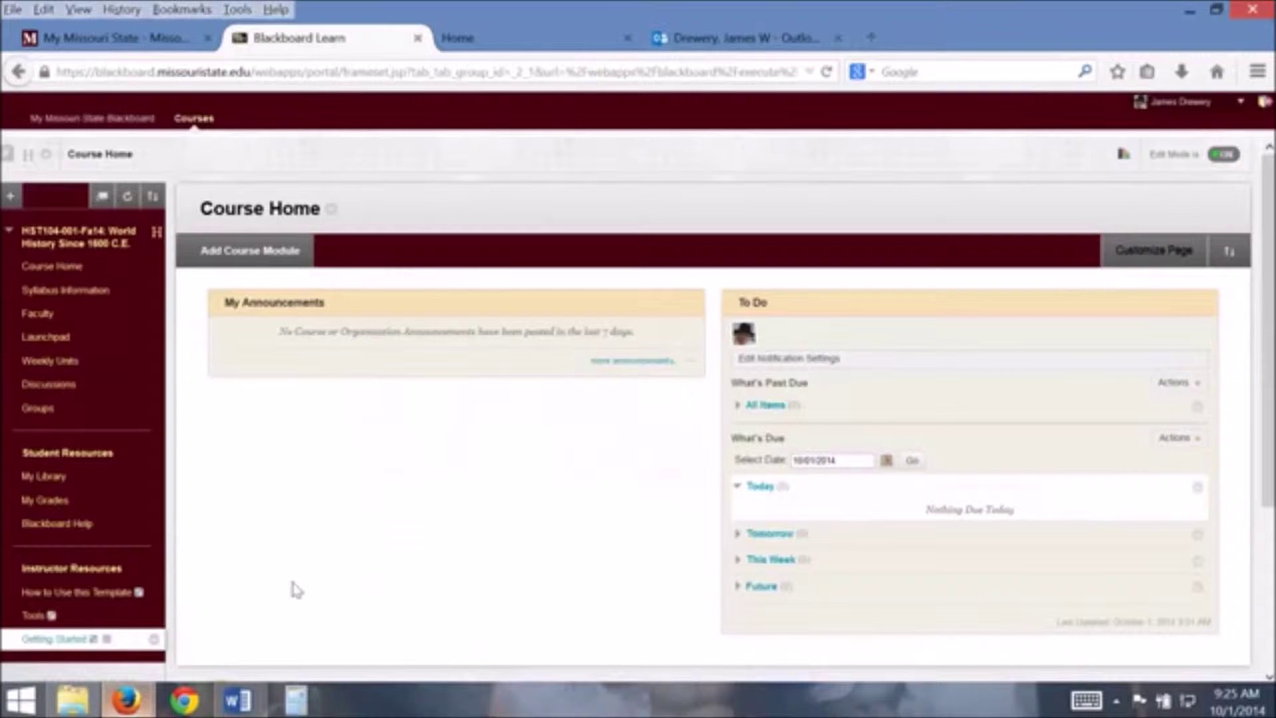
{"action": "left_click", "coordinate": [1240, 110]}
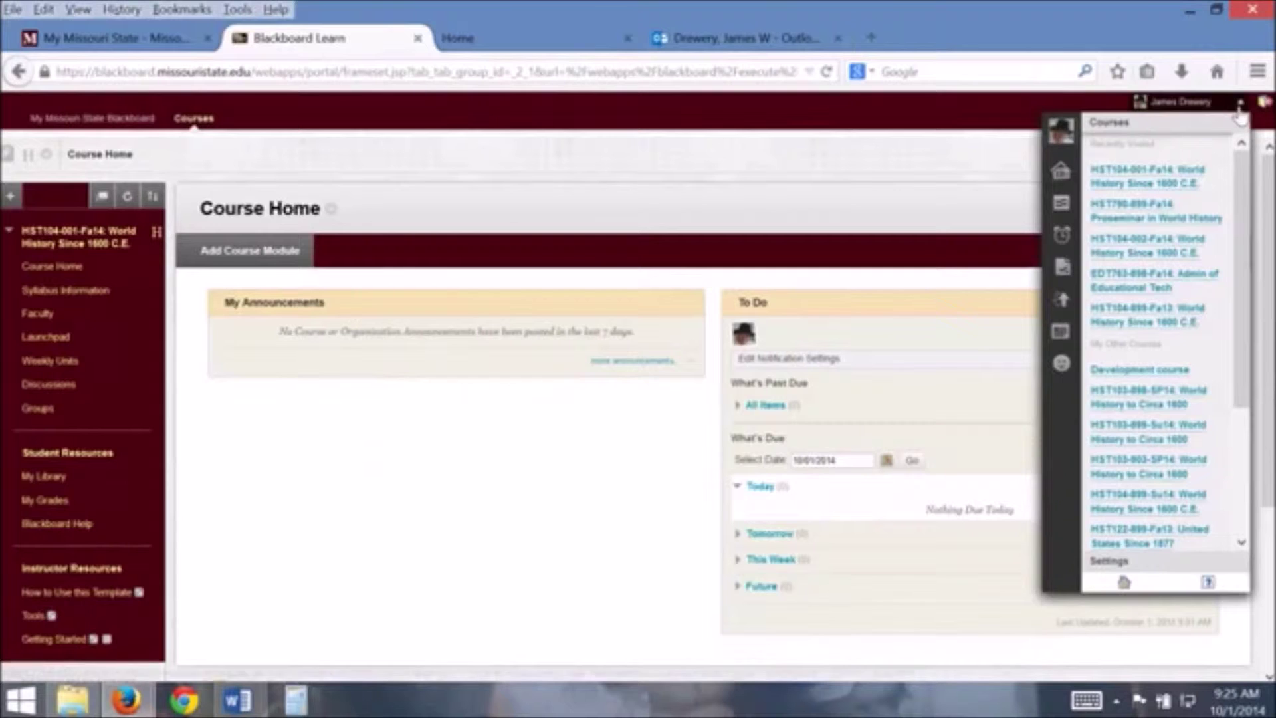
{"action": "left_click", "coordinate": [1207, 584]}
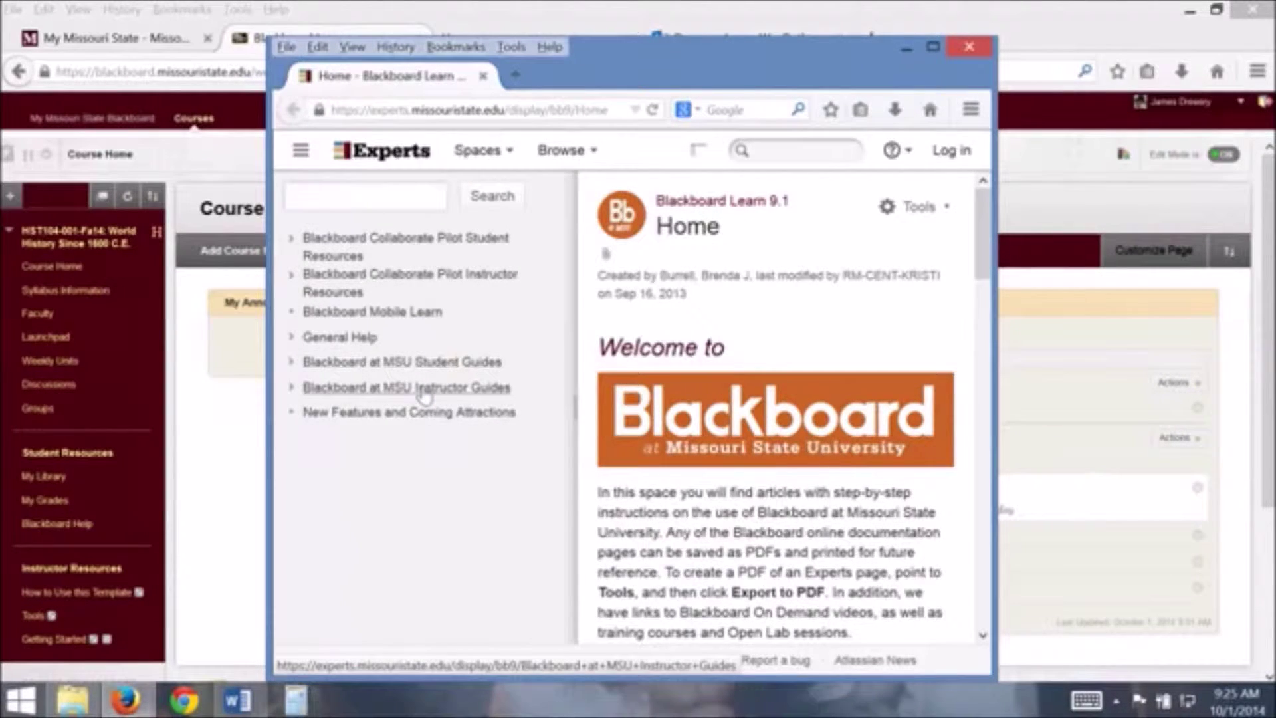
{"action": "left_click", "coordinate": [425, 392]}
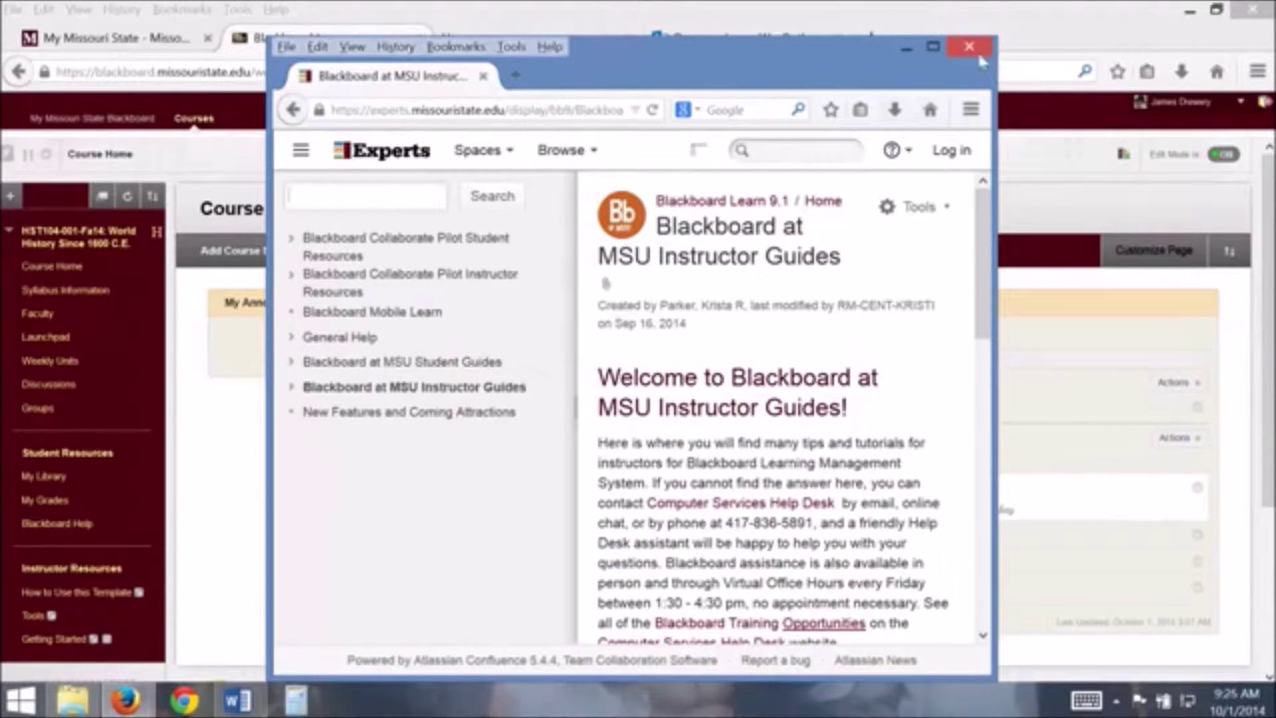
{"action": "left_click", "coordinate": [907, 46]}
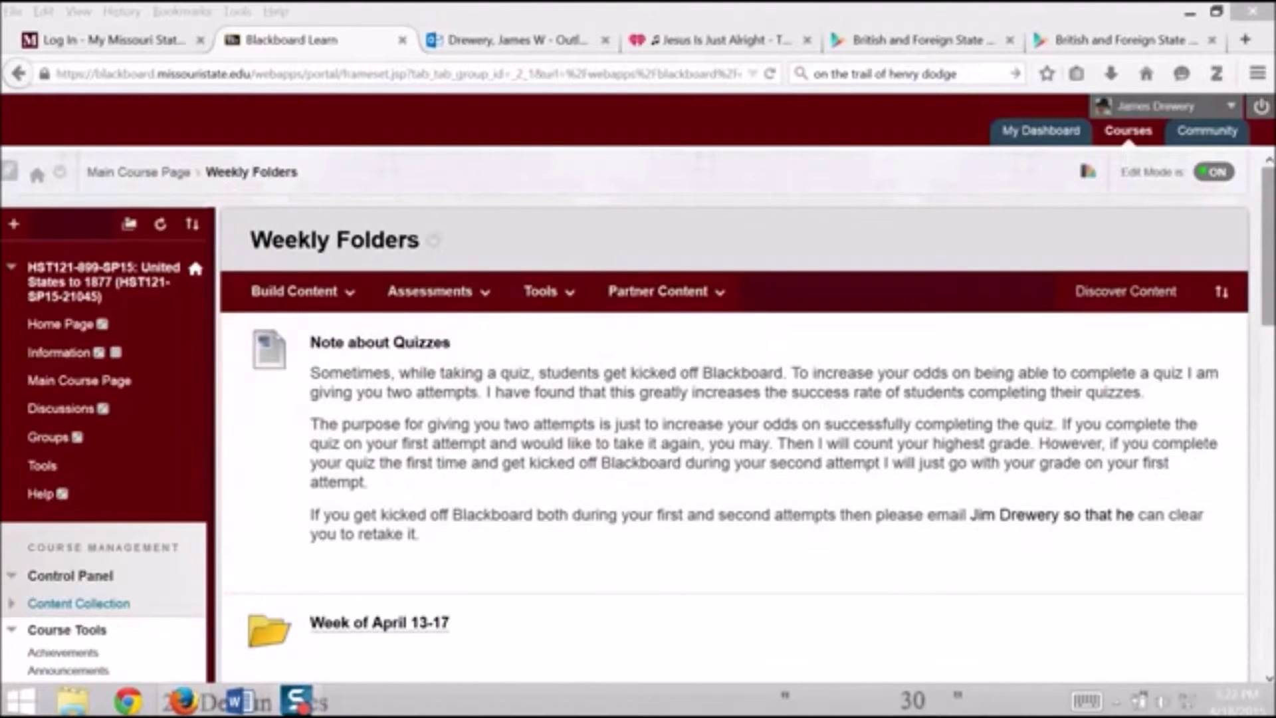
Open the Adaptive Release settings for the Week of March 23-27 folder in Weekly Folders.
{"action": "scroll", "coordinate": [731, 412], "scroll_direction": "down", "scroll_amount": 6}
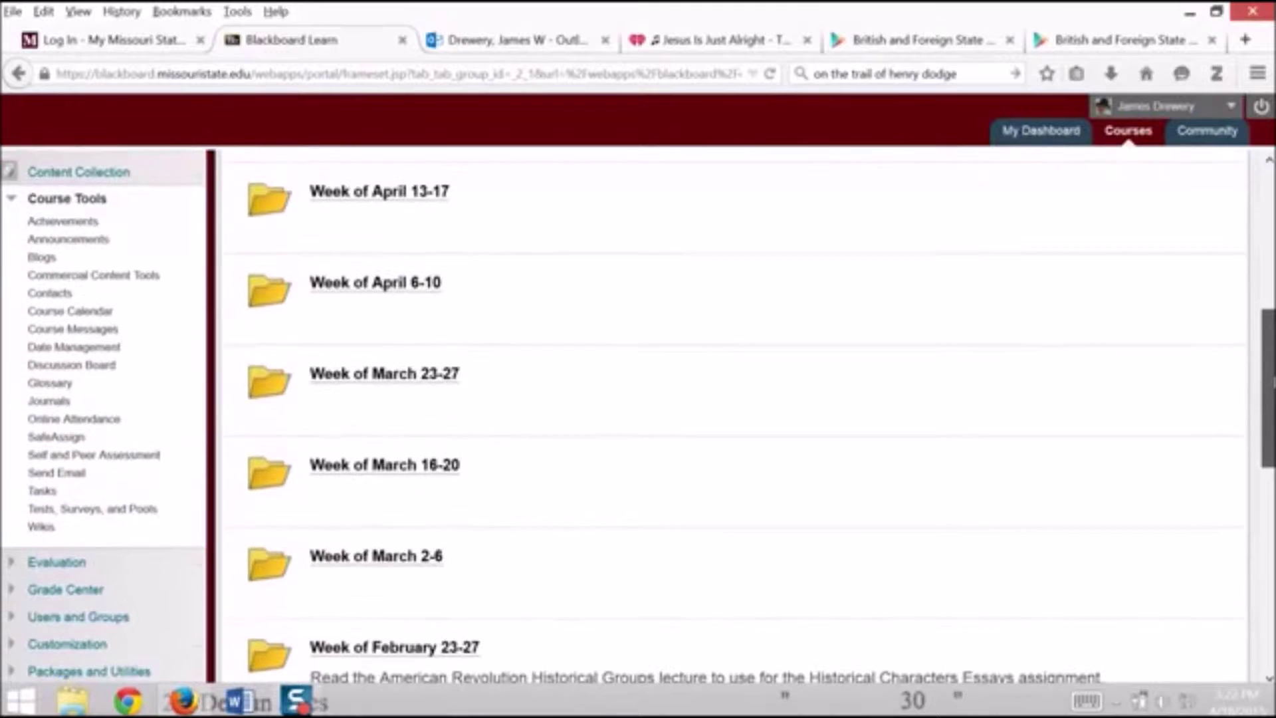
{"action": "scroll", "coordinate": [1080, 370], "scroll_direction": "up", "scroll_amount": 6}
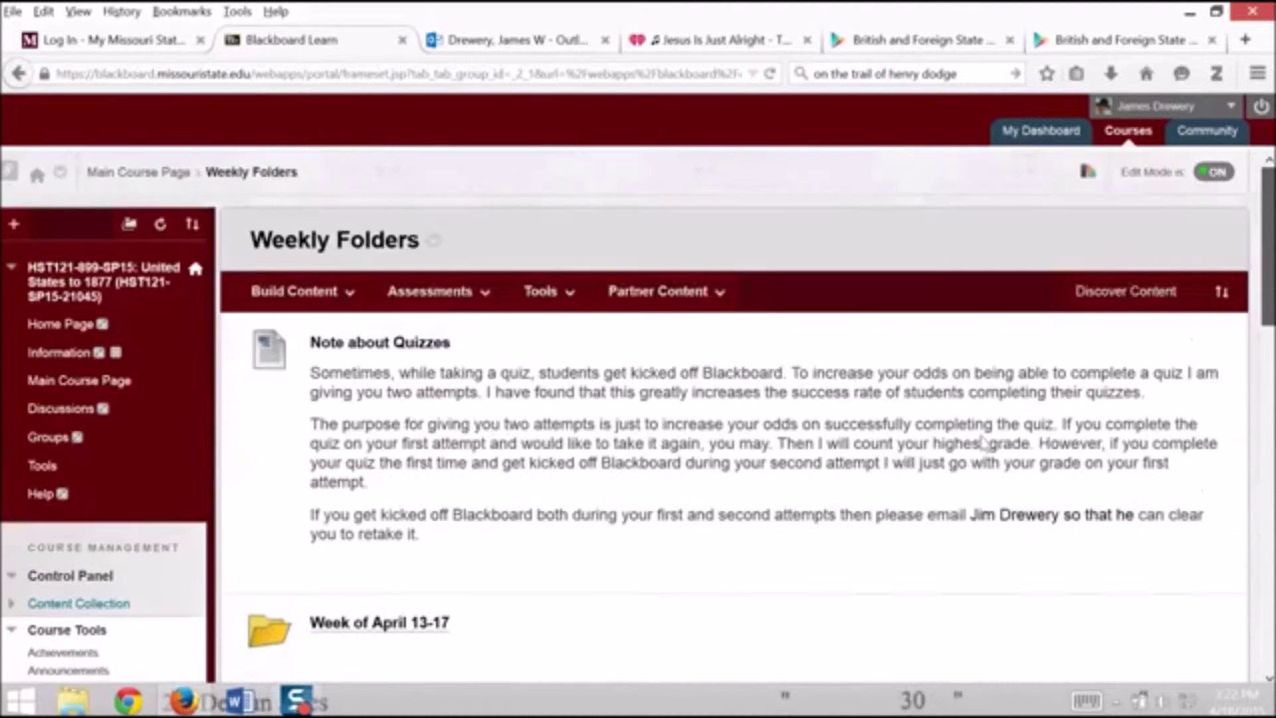
{"action": "scroll", "coordinate": [984, 478], "scroll_direction": "down", "scroll_amount": 1}
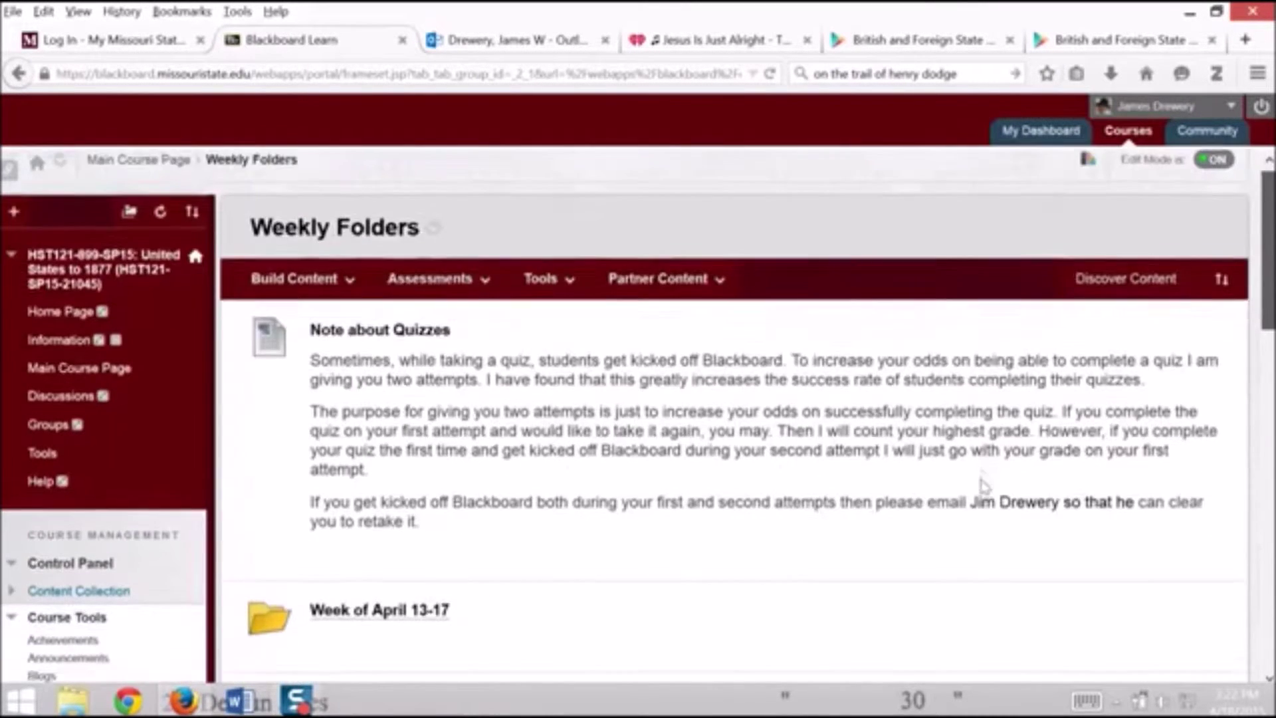
{"action": "scroll", "coordinate": [983, 492], "scroll_direction": "down", "scroll_amount": 6}
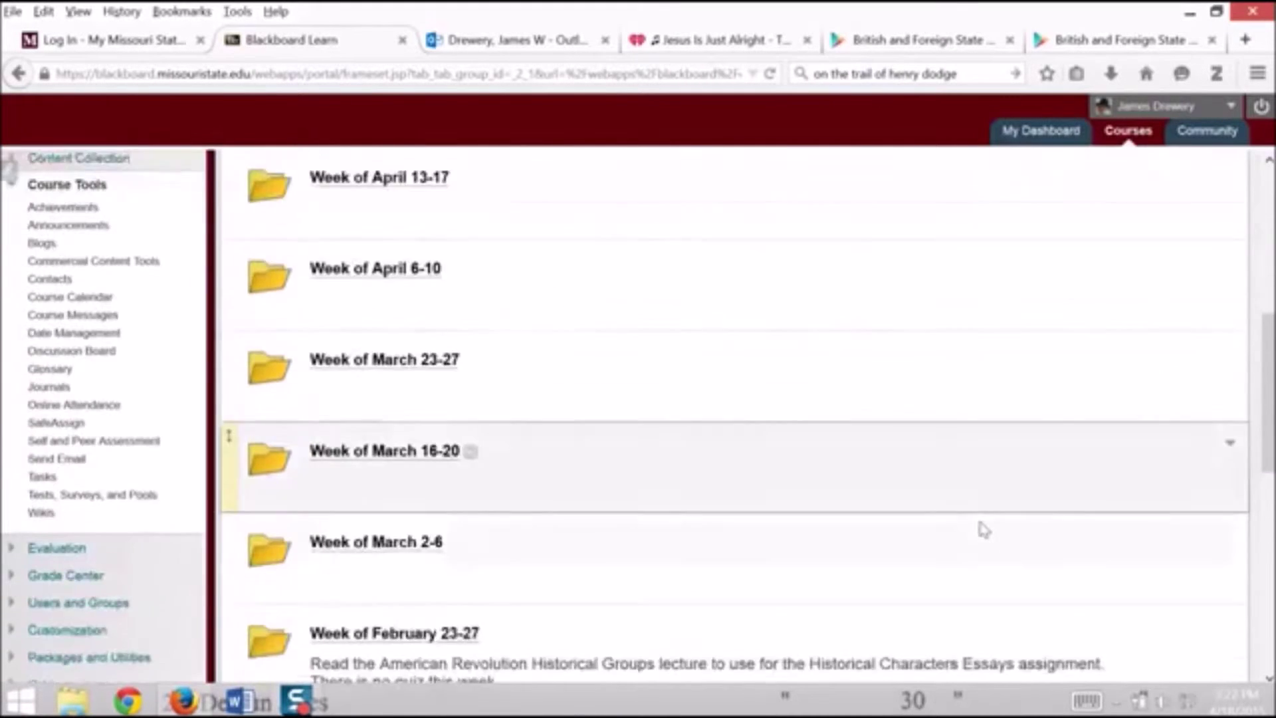
{"action": "scroll", "coordinate": [982, 528], "scroll_direction": "down", "scroll_amount": 1}
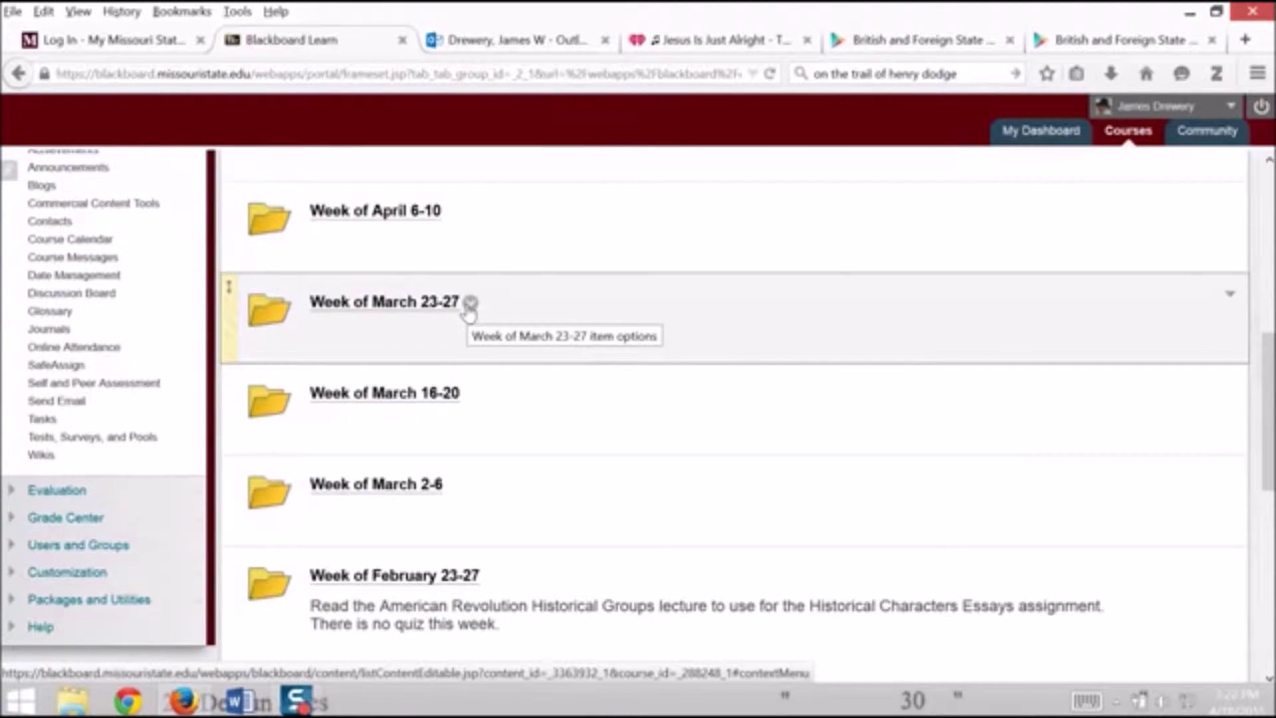
{"action": "left_click", "coordinate": [468, 307]}
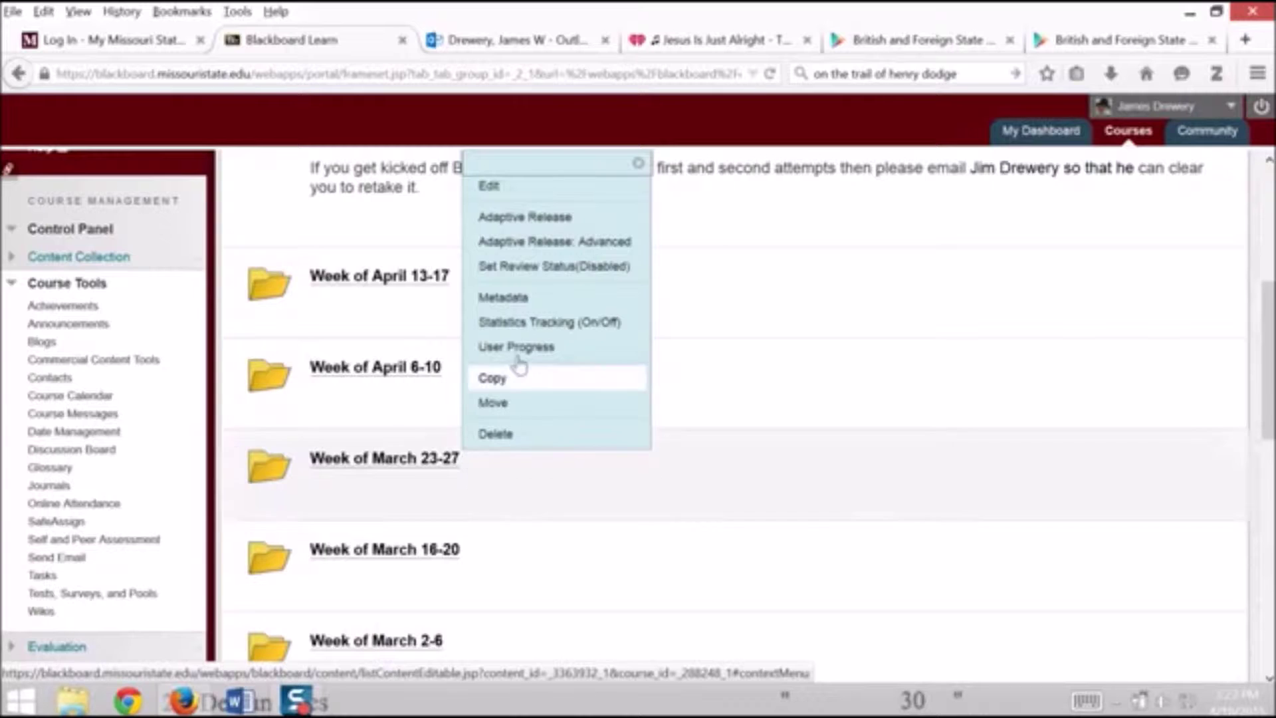
{"action": "left_click", "coordinate": [572, 223]}
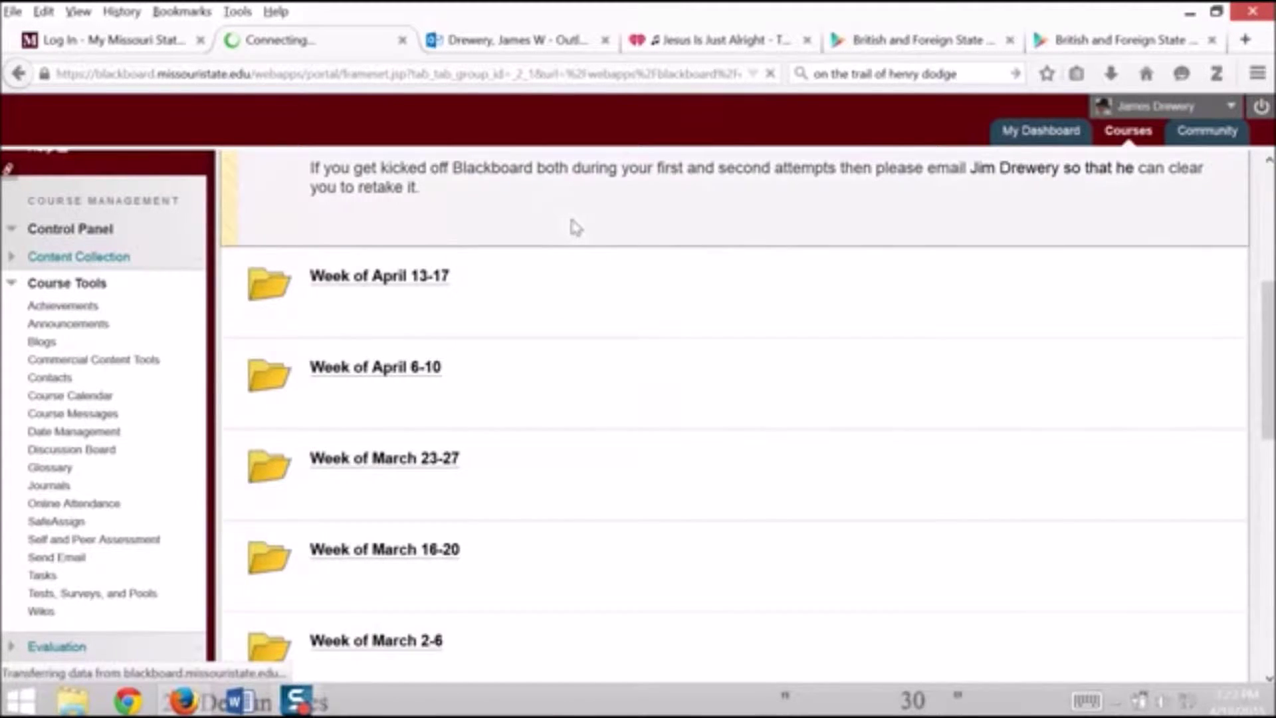
Limit the folder's availability with Display After 04/18/2015 11:59 PM and Display Until 04/20/2015 11:59 PM.
{"action": "scroll", "coordinate": [531, 357], "scroll_direction": "down", "scroll_amount": 3}
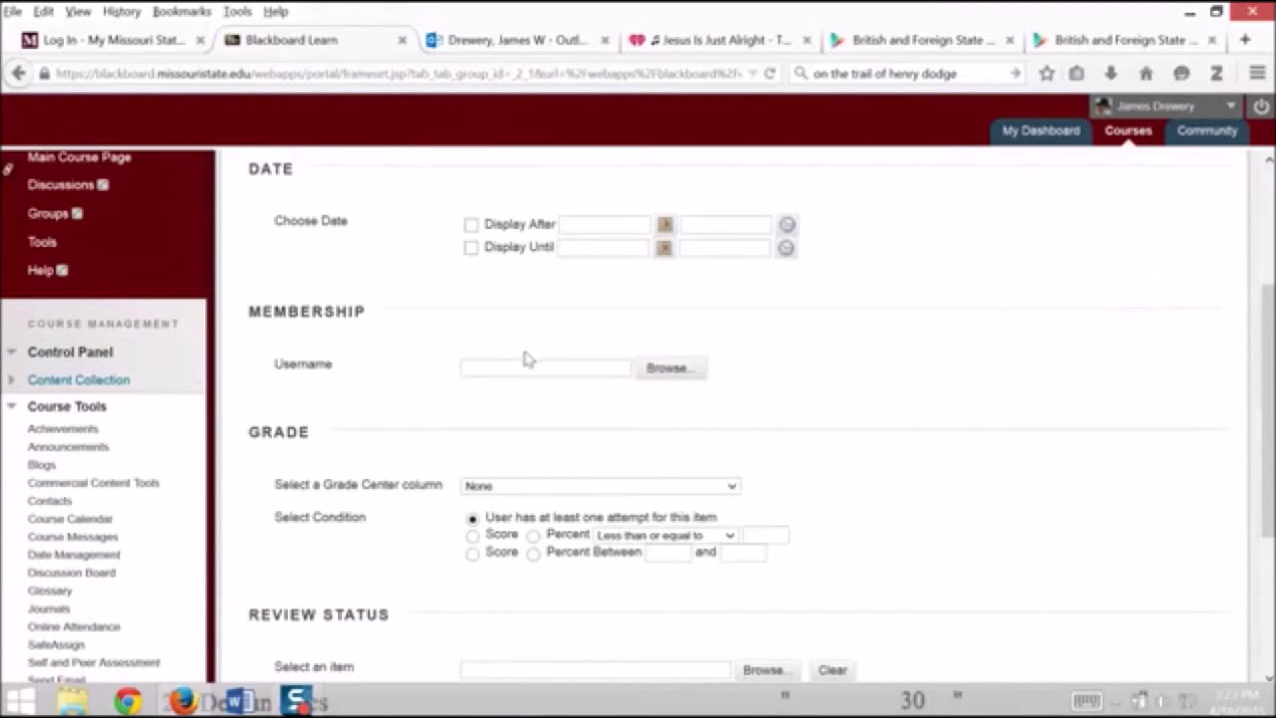
{"action": "left_click", "coordinate": [472, 226]}
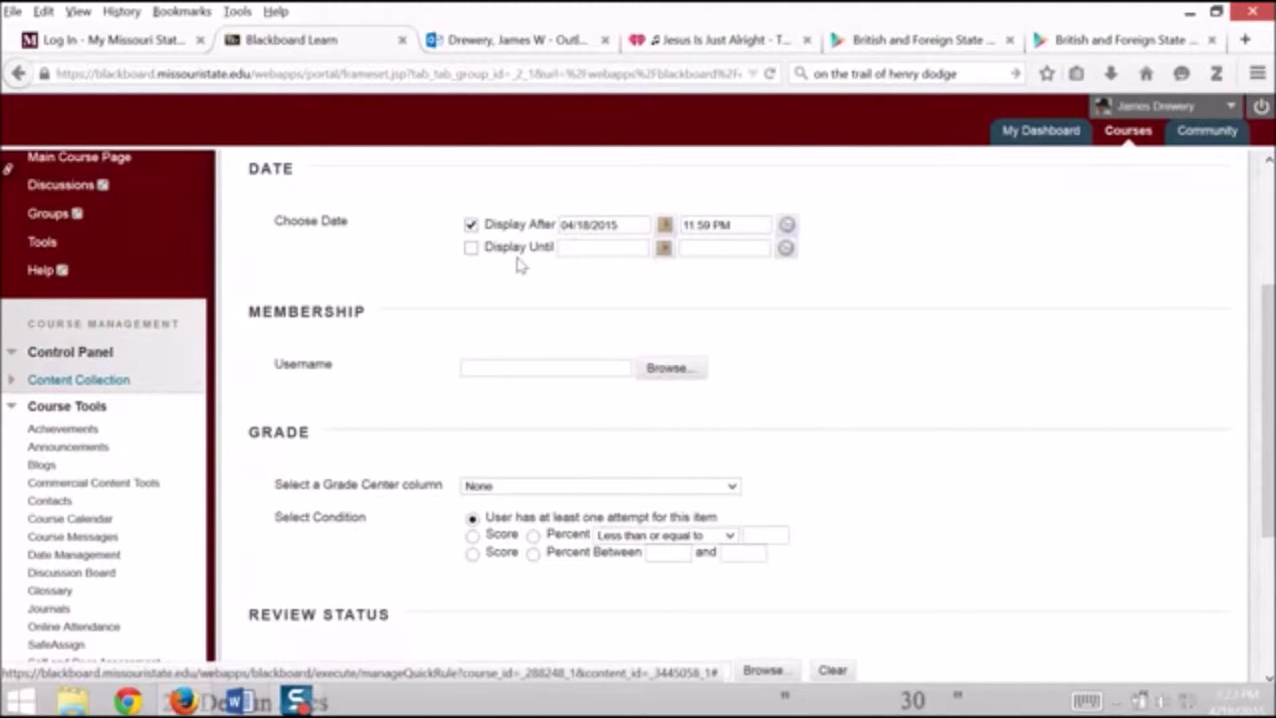
{"action": "left_click", "coordinate": [471, 248]}
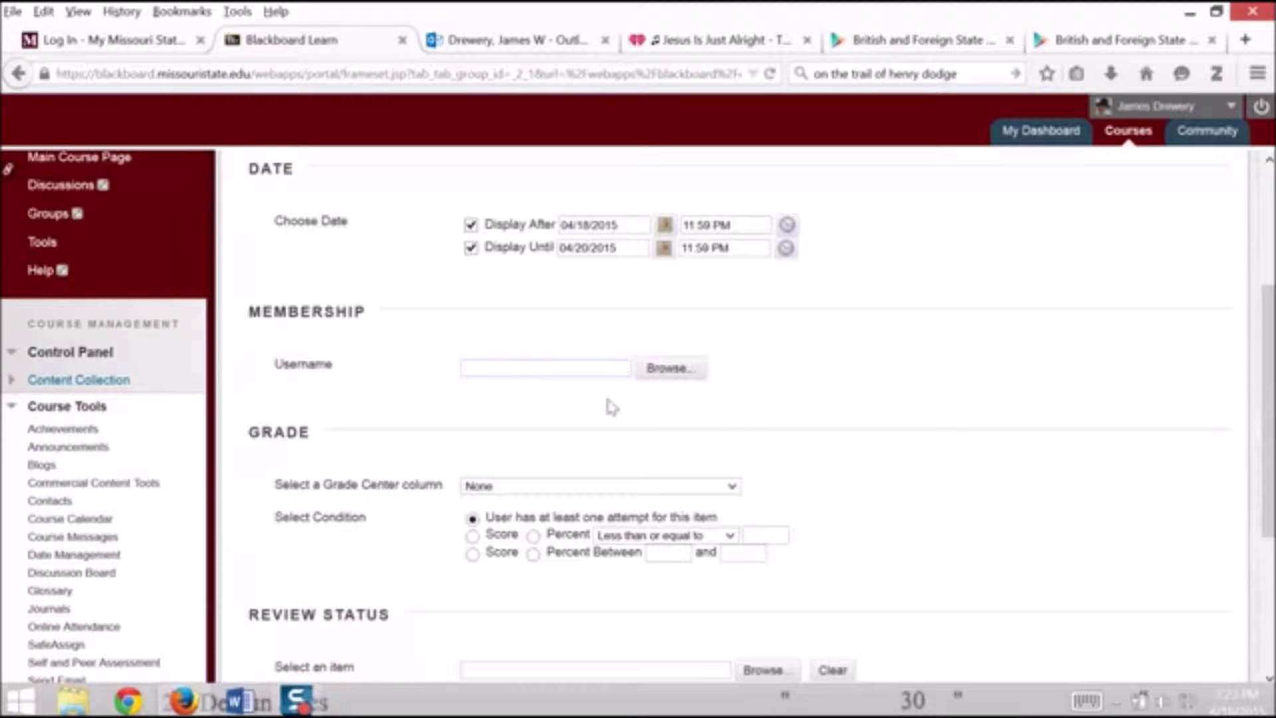
Search the course membership by the student's last name and add the matching student's username to the Membership criterion.
{"action": "left_click", "coordinate": [689, 377]}
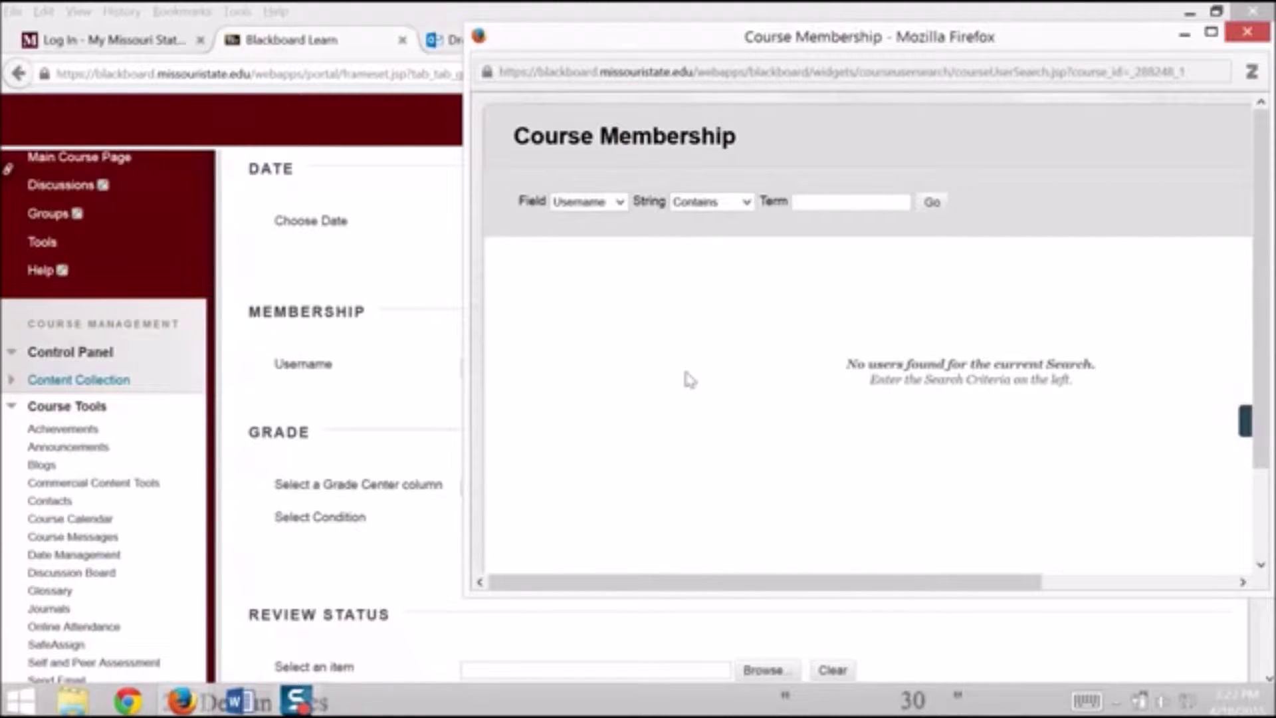
{"action": "left_click", "coordinate": [1246, 35]}
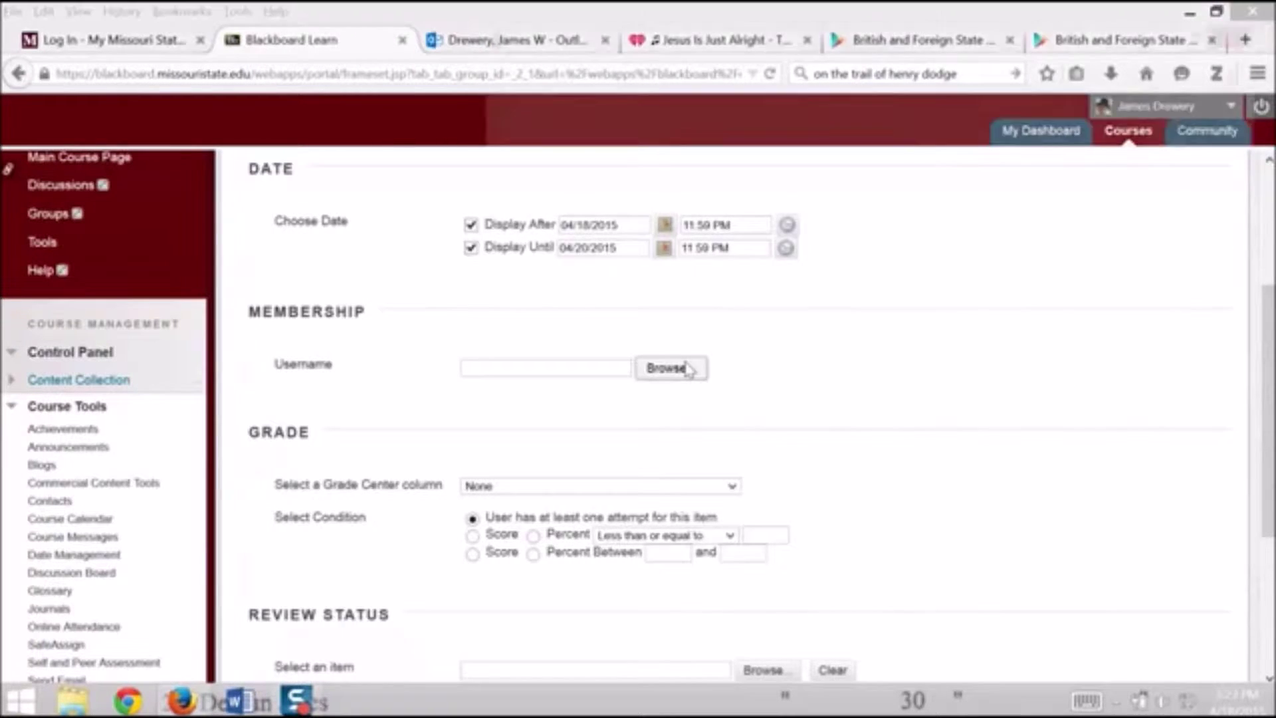
{"action": "left_click", "coordinate": [688, 370]}
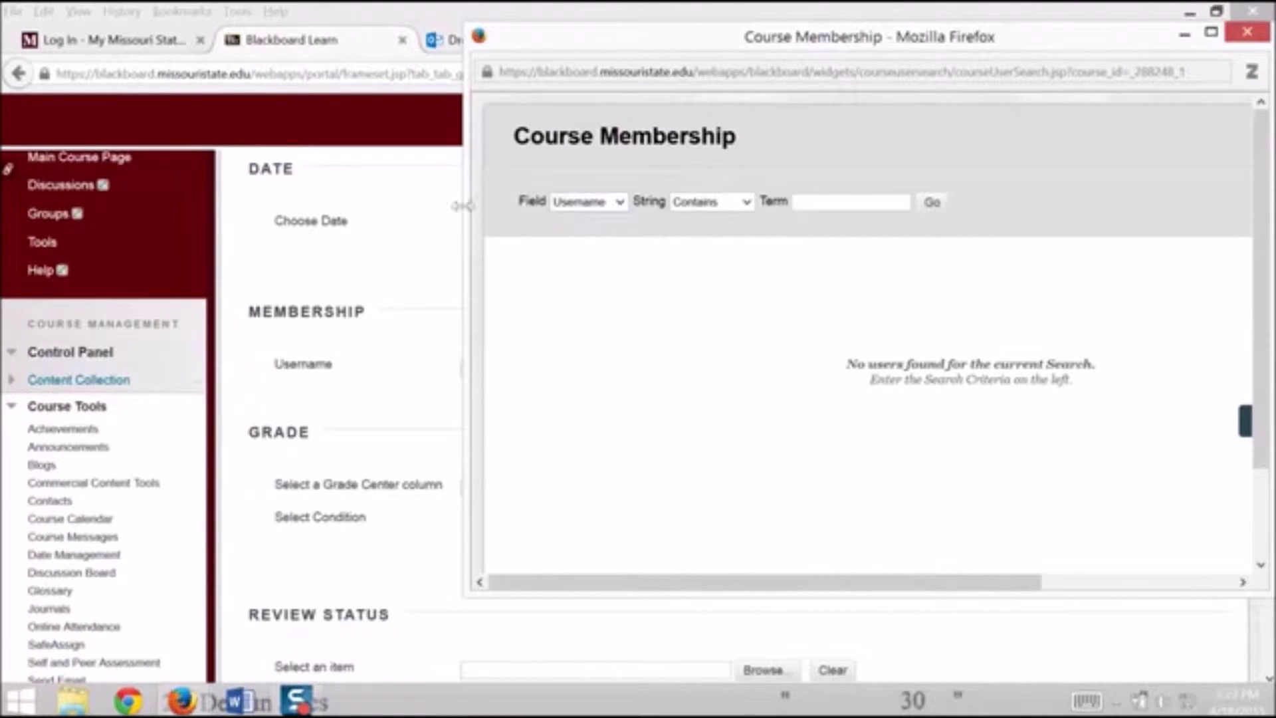
{"action": "left_click", "coordinate": [587, 203]}
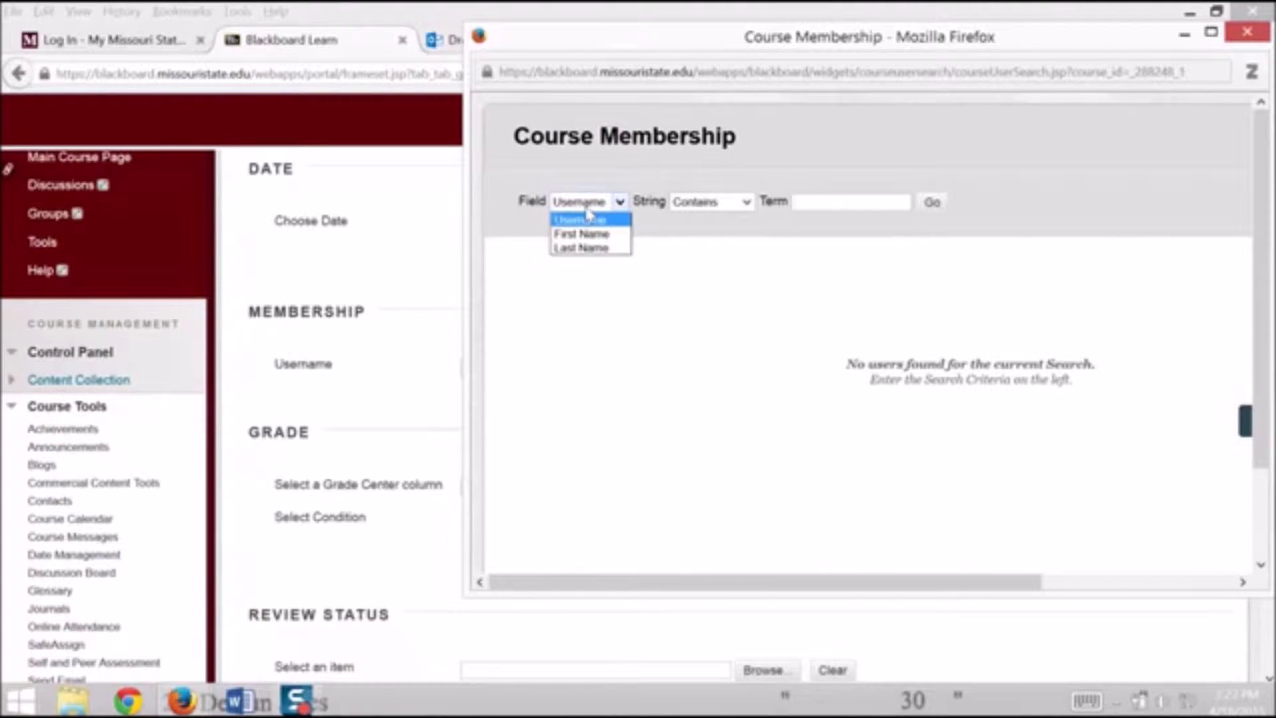
{"action": "left_click", "coordinate": [586, 249]}
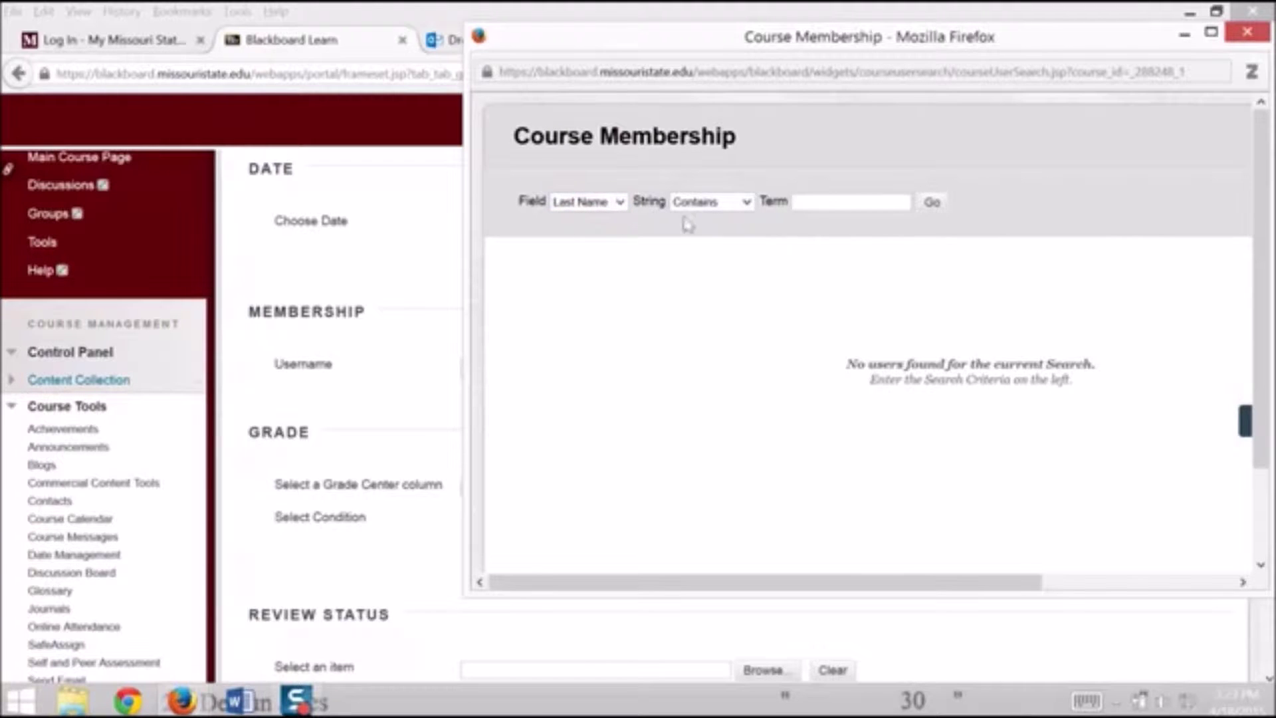
{"action": "left_click", "coordinate": [829, 204]}
{"action": "type", "text": "jo"}
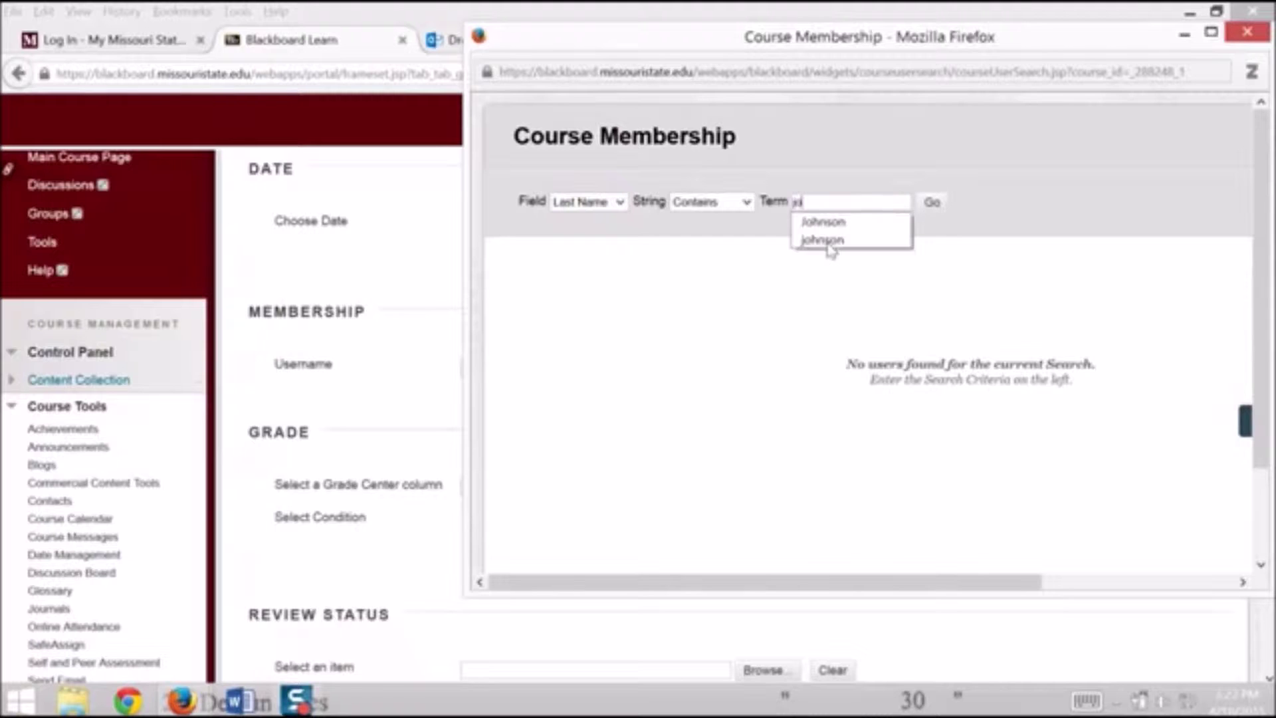
{"action": "type", "text": "hn"}
{"action": "left_click", "coordinate": [828, 222]}
{"action": "left_click", "coordinate": [925, 208]}
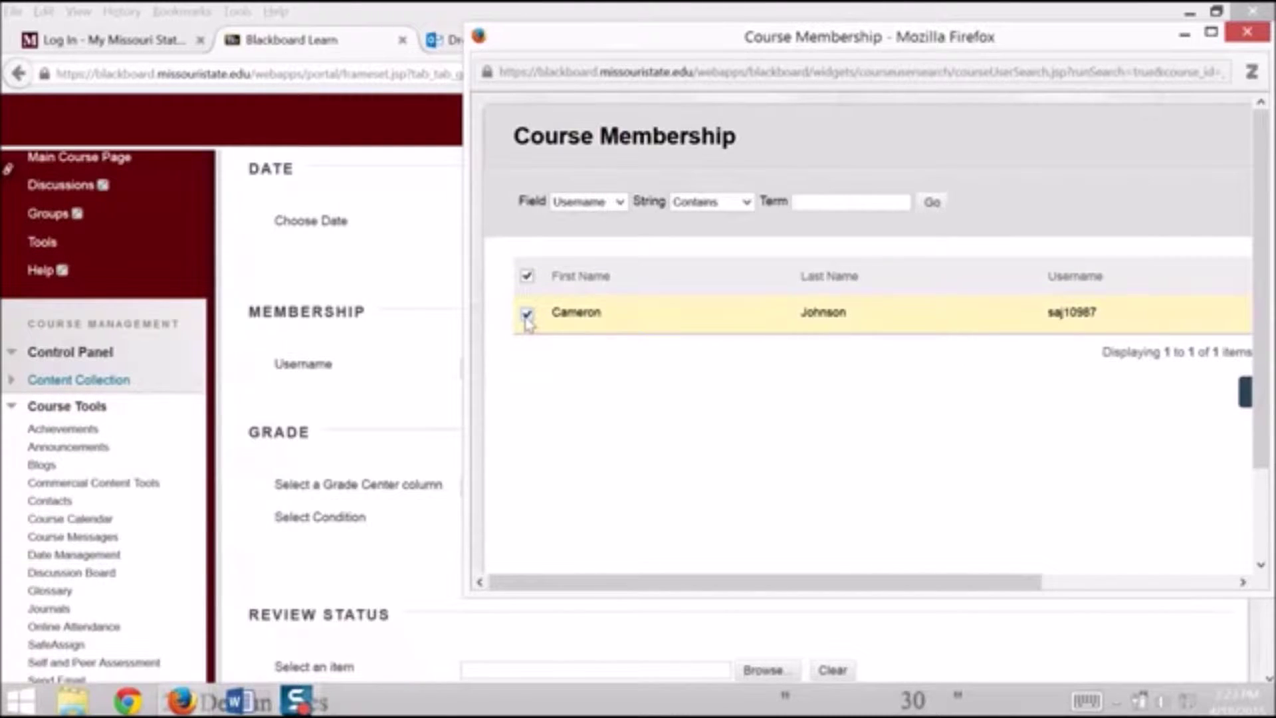
{"action": "left_click_drag", "start_coordinate": [569, 594], "coordinate": [840, 594]}
{"action": "left_click", "coordinate": [1154, 390]}
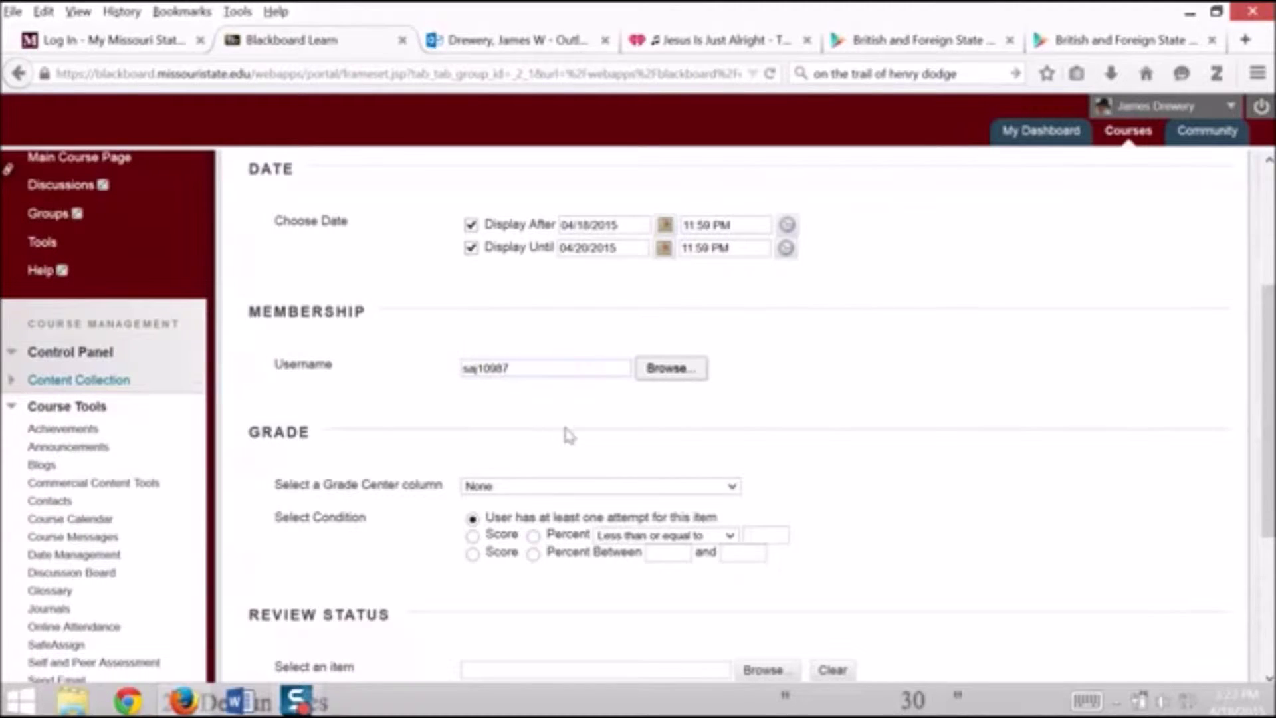
{"action": "scroll", "coordinate": [570, 434], "scroll_direction": "down", "scroll_amount": 3}
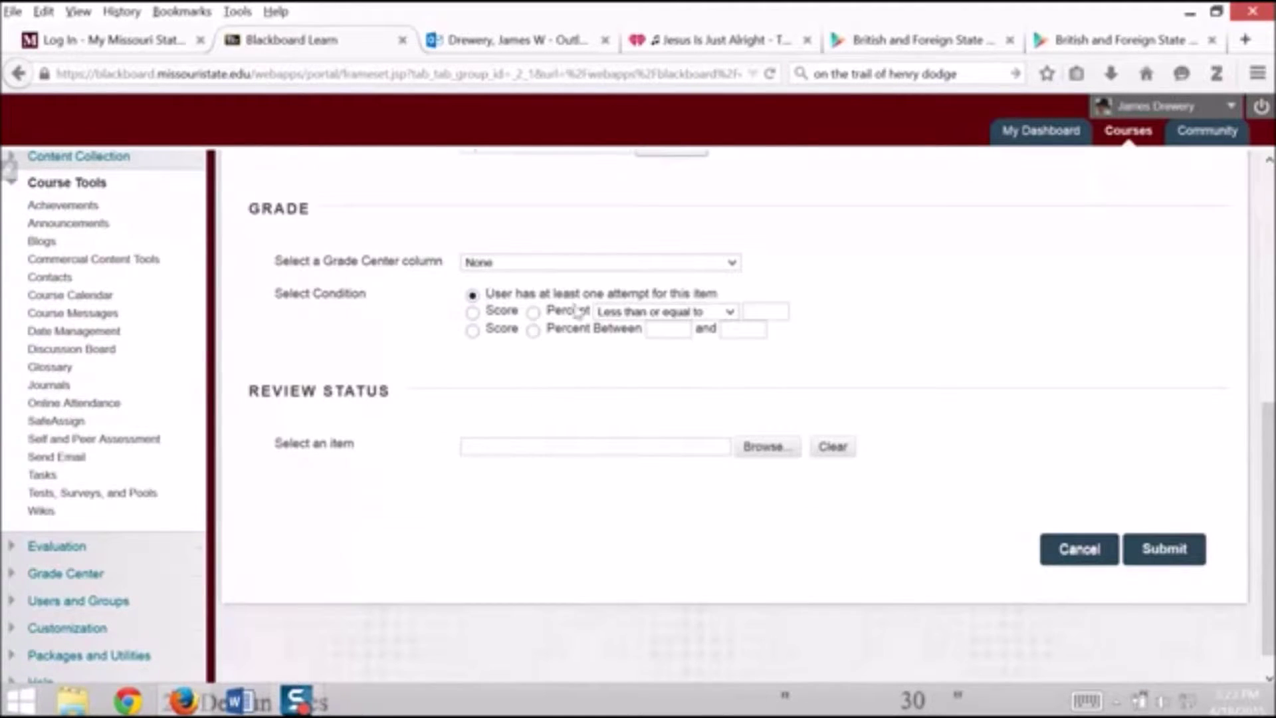
Set the Grade criterion to the Test - 8th Quiz column with at least one attempt required and submit the rule.
{"action": "scroll", "coordinate": [769, 337], "scroll_direction": "up", "scroll_amount": 3}
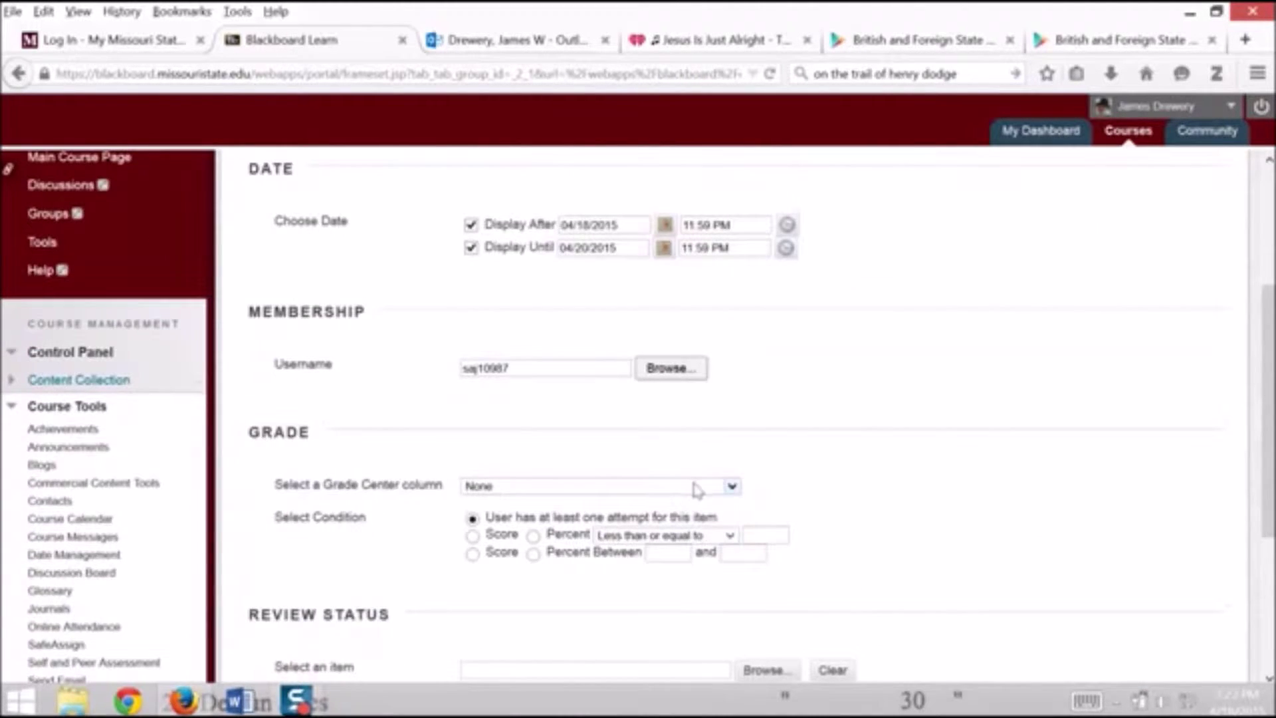
{"action": "left_click", "coordinate": [699, 488]}
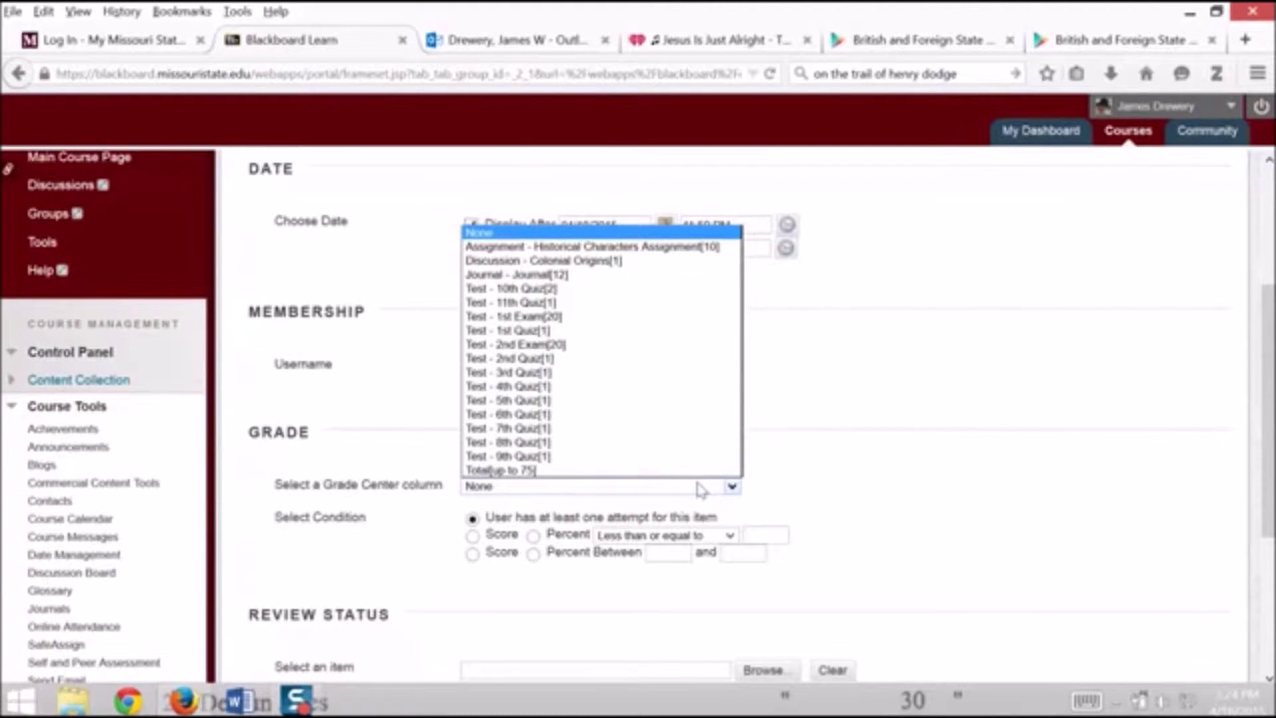
{"action": "left_click", "coordinate": [580, 444]}
{"action": "scroll", "coordinate": [663, 469], "scroll_direction": "down", "scroll_amount": 3}
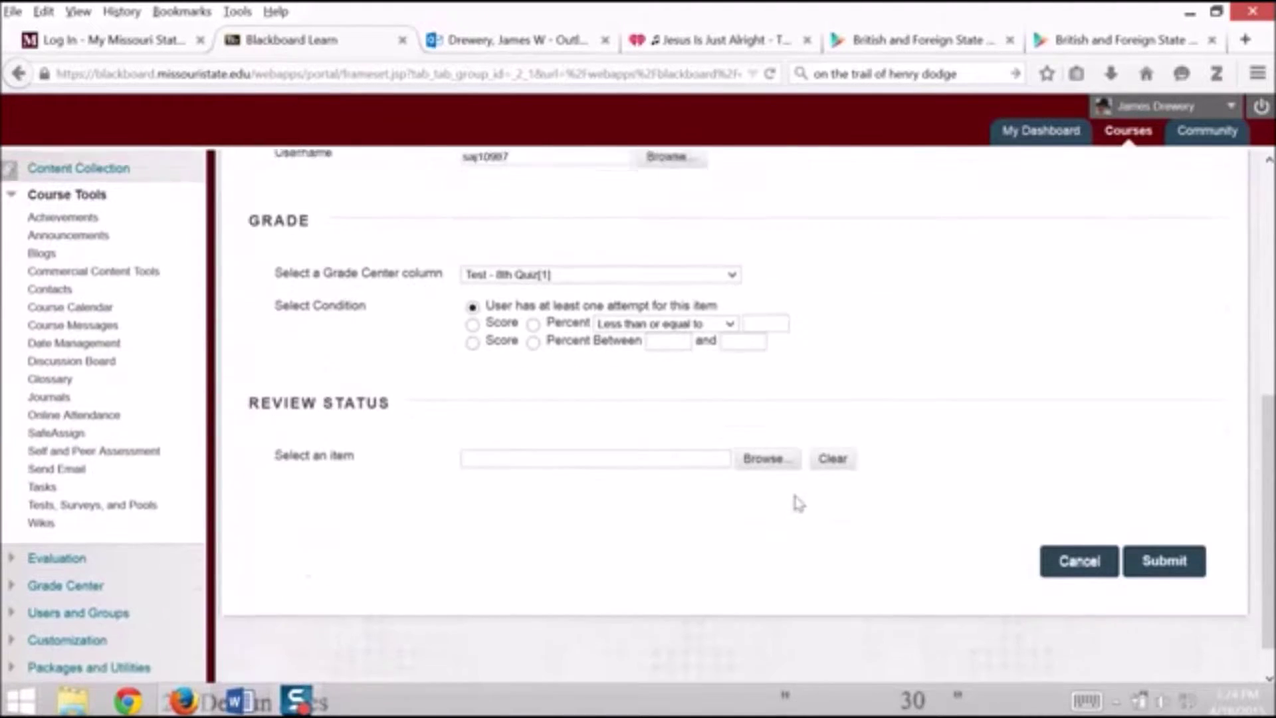
{"action": "left_click", "coordinate": [1165, 549]}
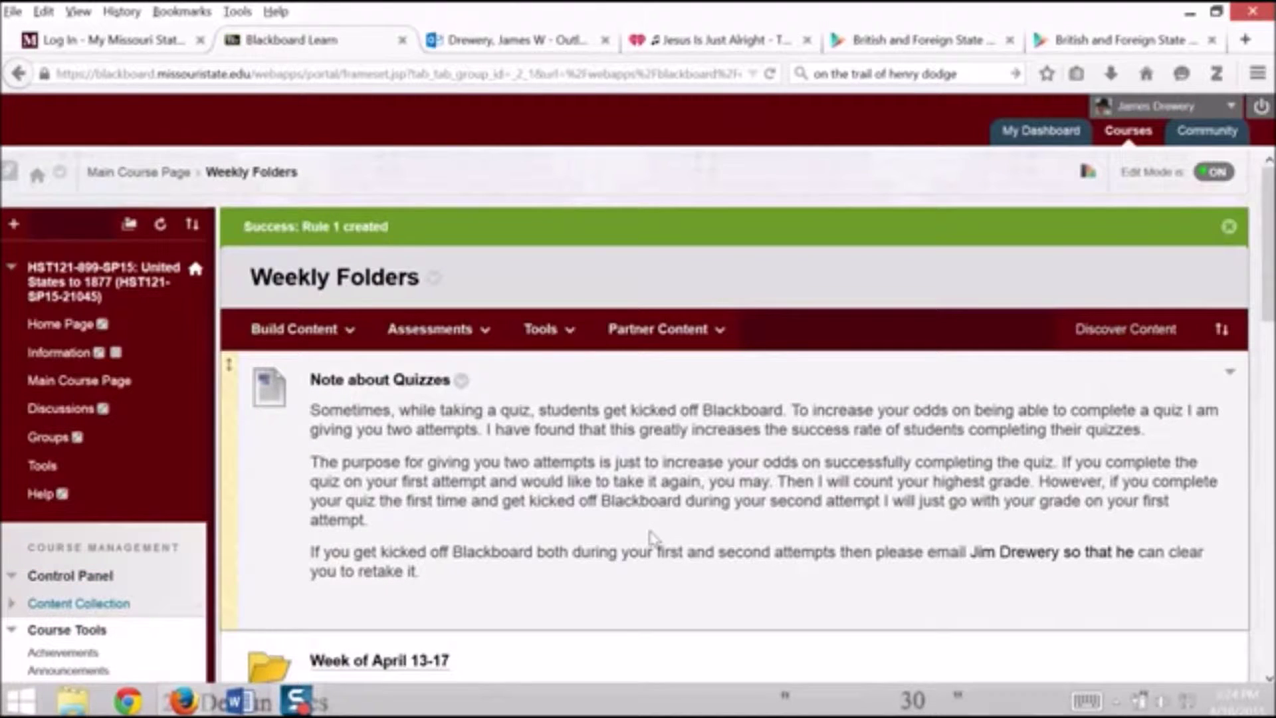
Delete the existing release rule of the Week of March 23-27 folder through its Adaptive Release: Advanced settings.
{"action": "scroll", "coordinate": [650, 537], "scroll_direction": "down", "scroll_amount": 6}
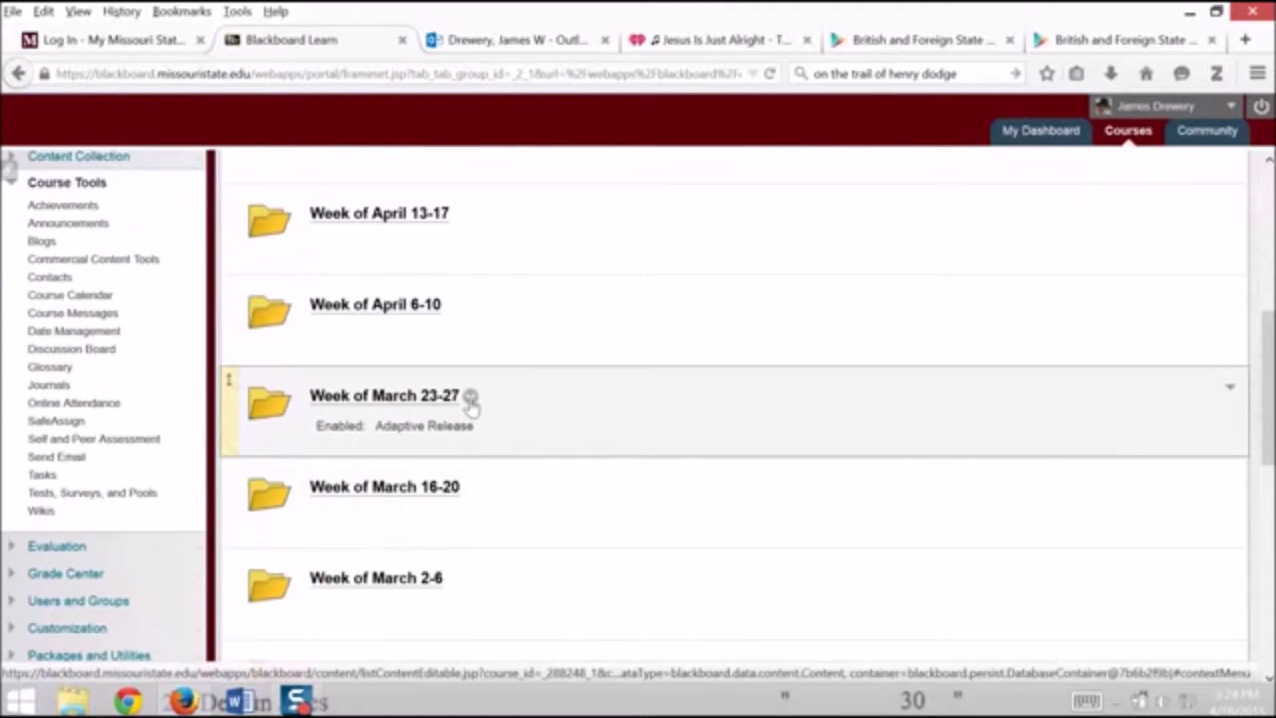
{"action": "left_click", "coordinate": [471, 397]}
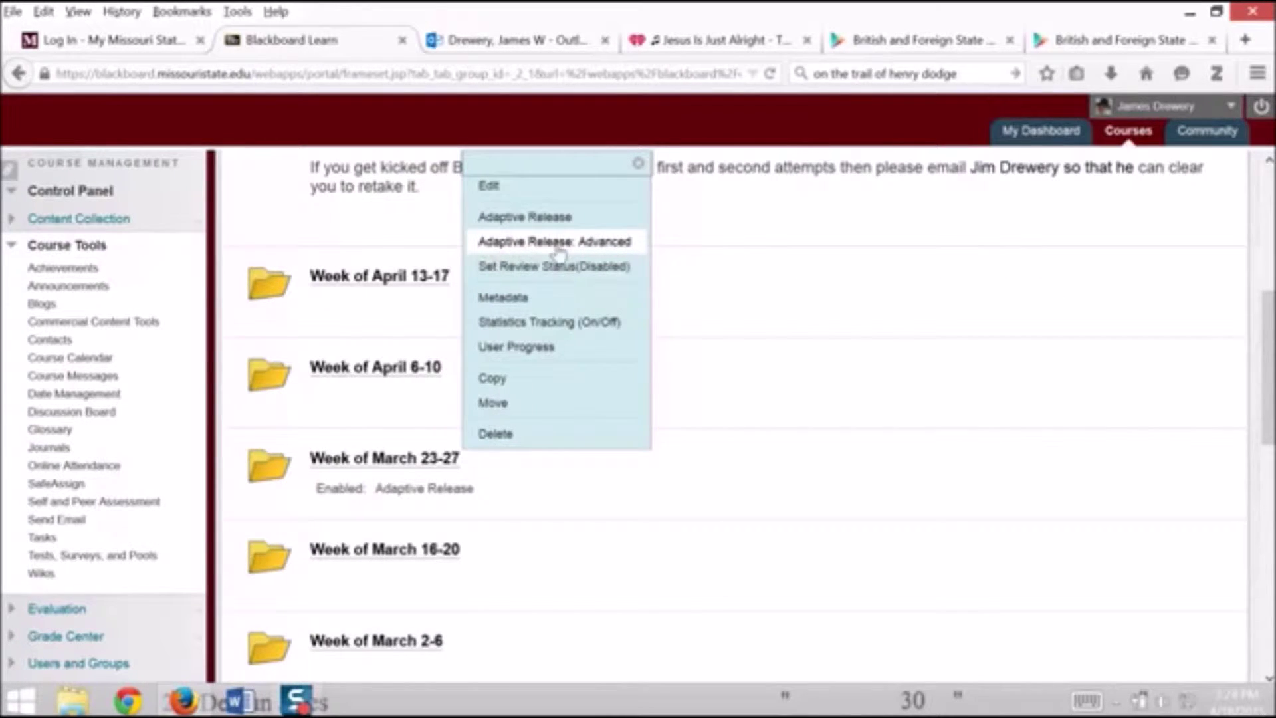
{"action": "left_click", "coordinate": [592, 246]}
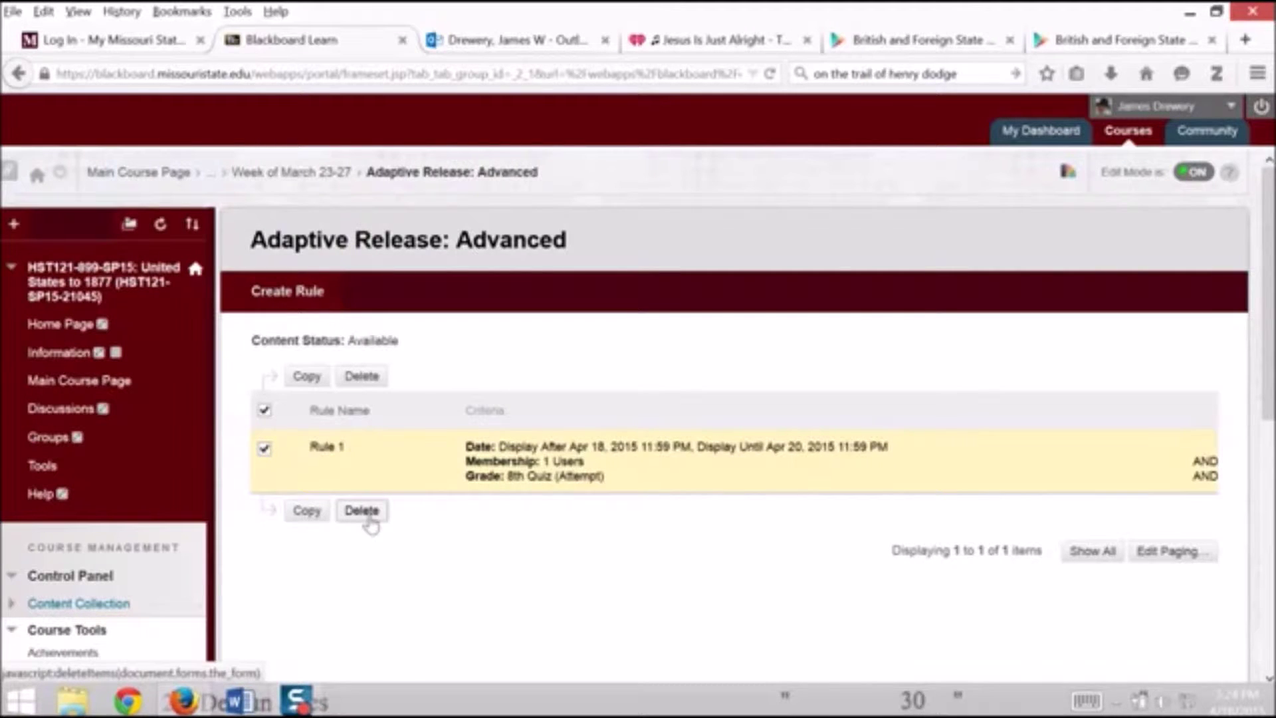
{"action": "left_click", "coordinate": [373, 510]}
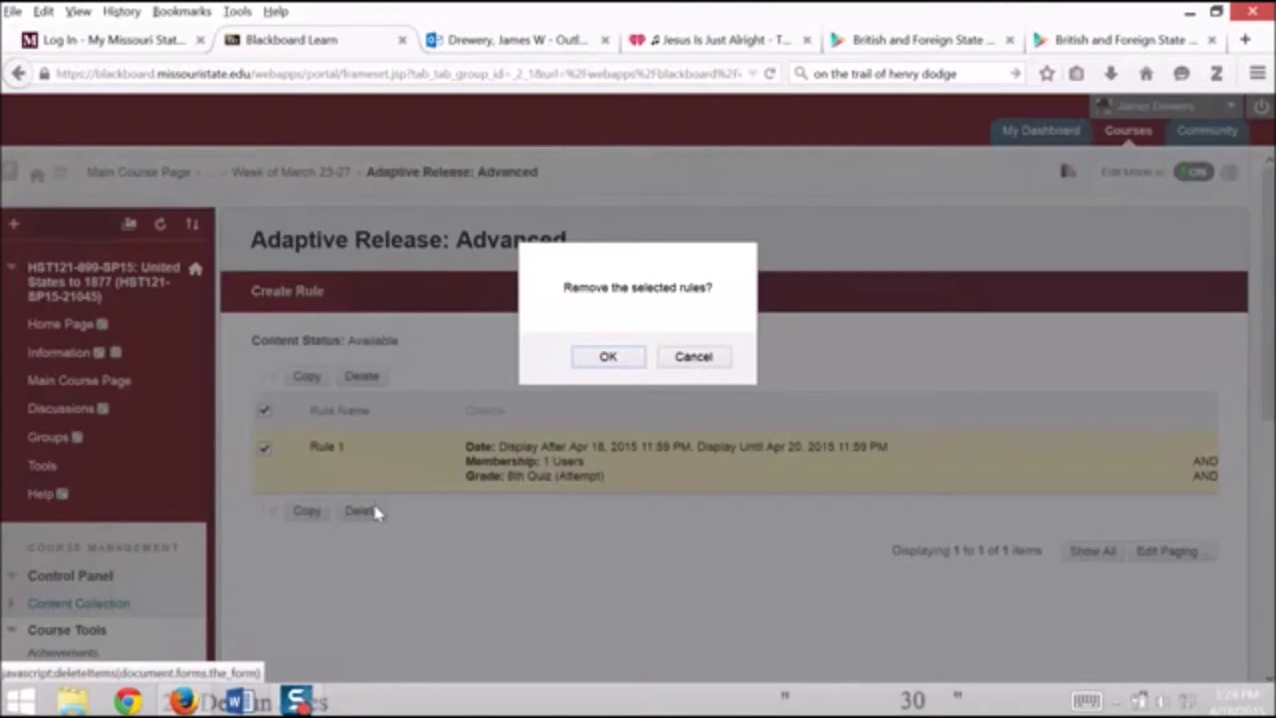
{"action": "left_click", "coordinate": [628, 358]}
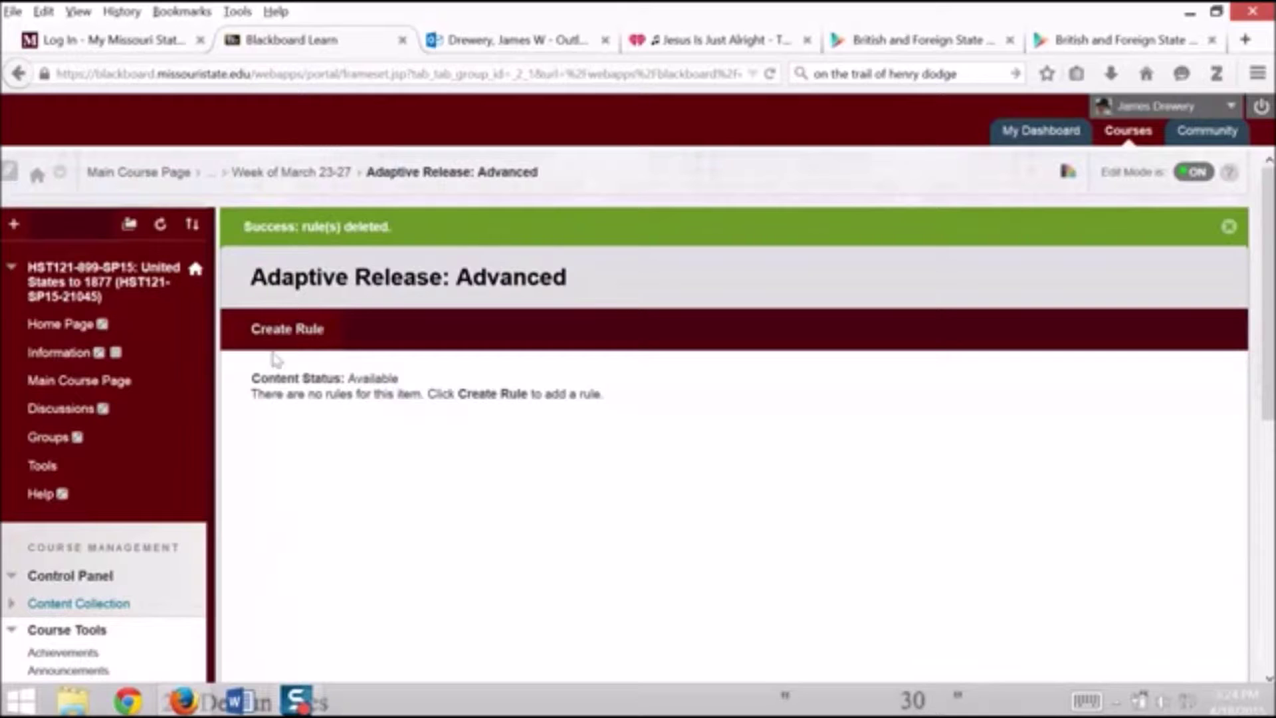
Enter the Week of March 23-27 folder and open the Adaptive Release: Advanced settings of the 9th Quiz.
{"action": "left_click", "coordinate": [214, 178]}
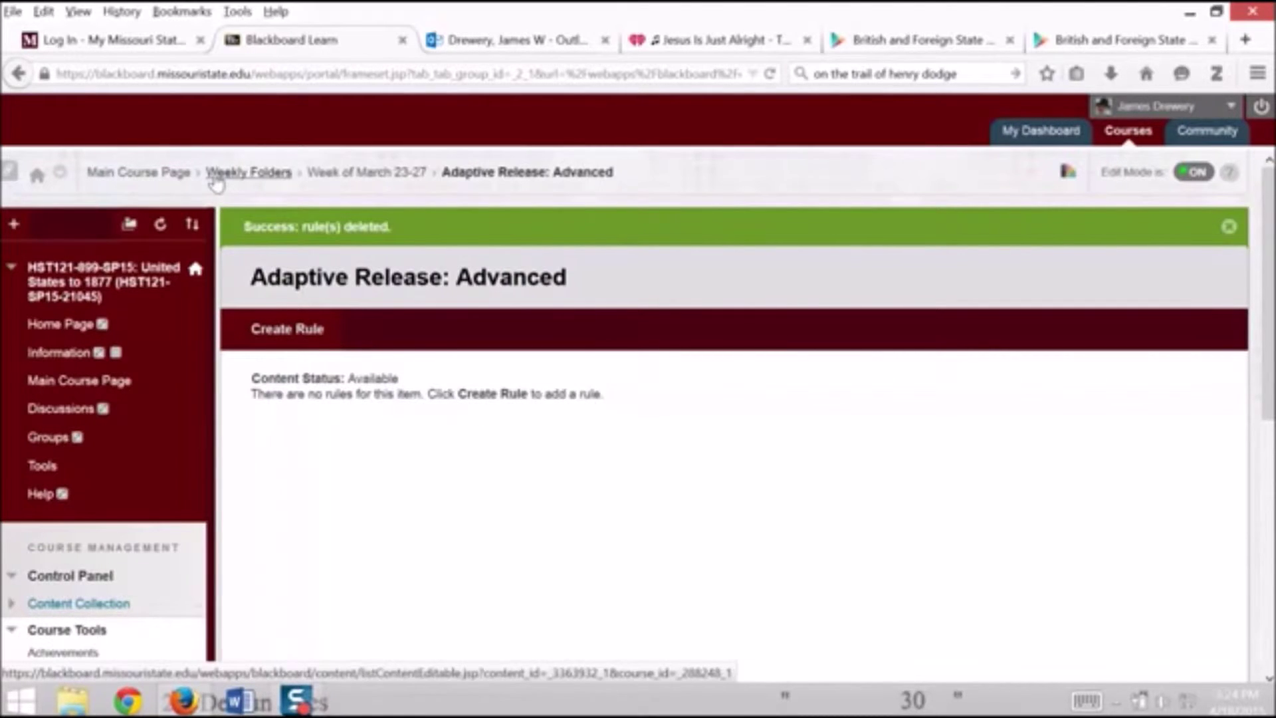
{"action": "left_click", "coordinate": [368, 175]}
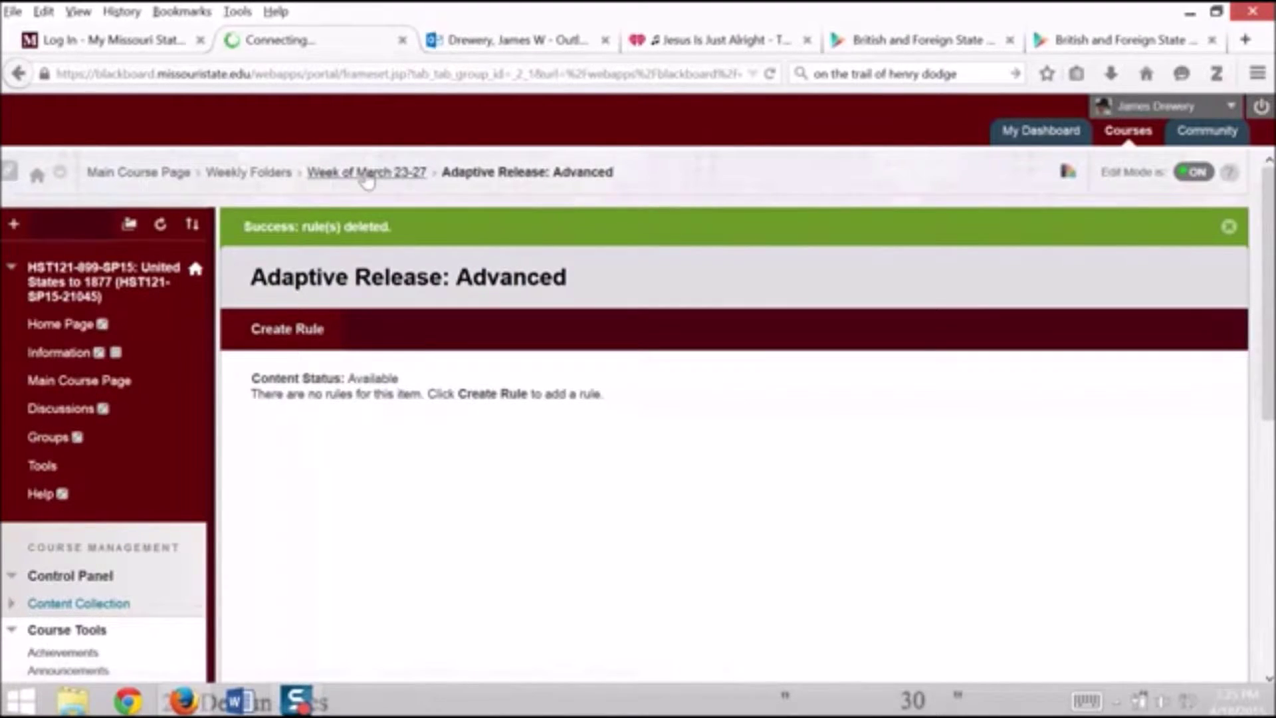
{"action": "left_click", "coordinate": [447, 290]}
{"action": "scroll", "coordinate": [547, 404], "scroll_direction": "down", "scroll_amount": 3}
{"action": "scroll", "coordinate": [546, 404], "scroll_direction": "down", "scroll_amount": 2}
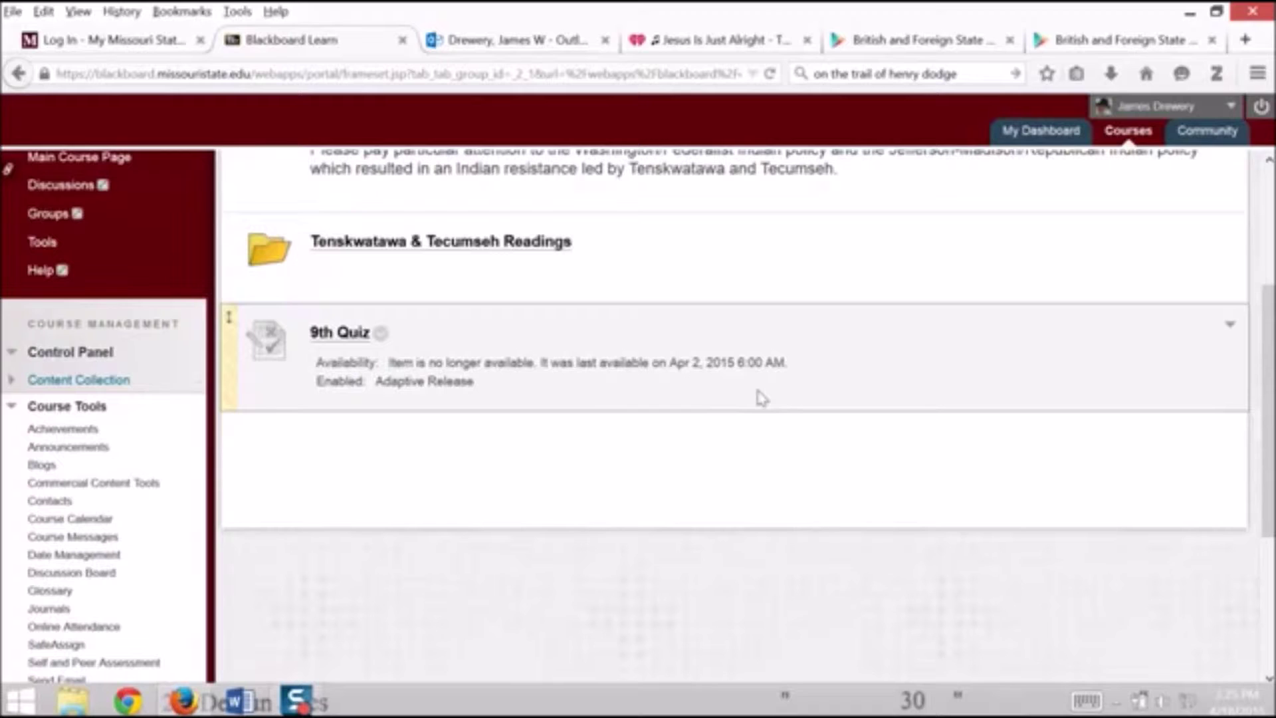
{"action": "left_click", "coordinate": [381, 334]}
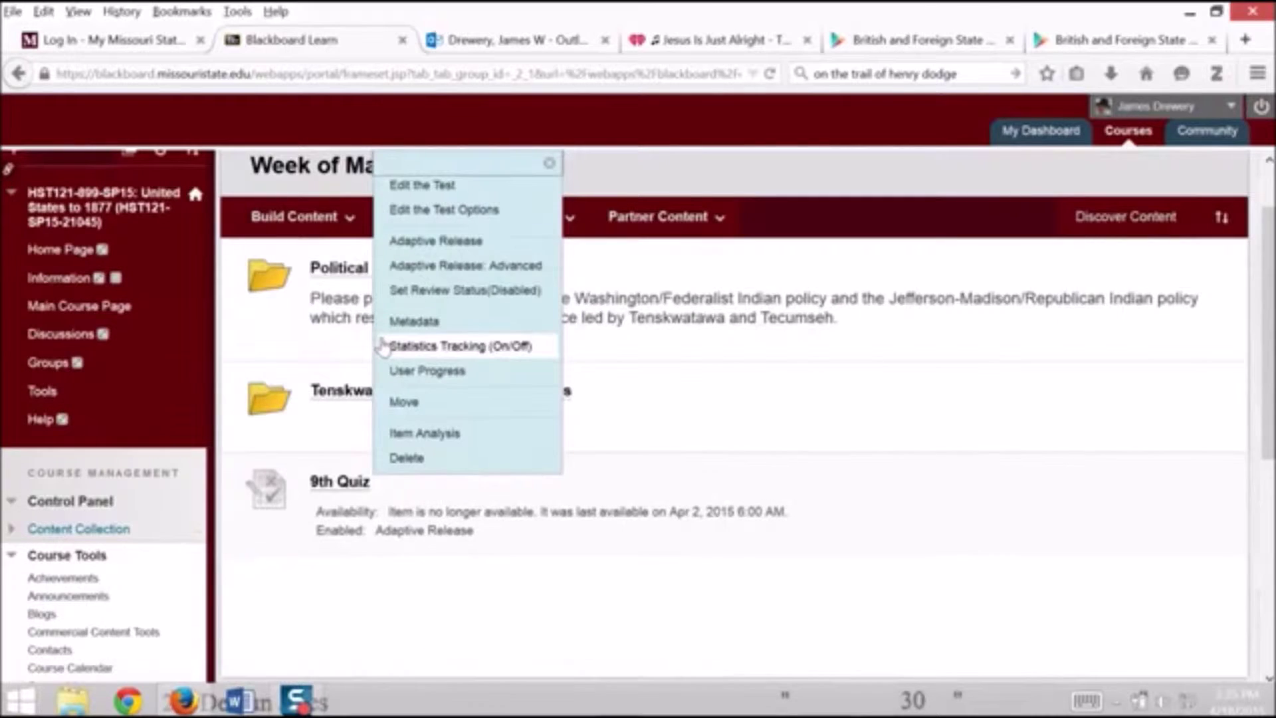
{"action": "left_click", "coordinate": [471, 273]}
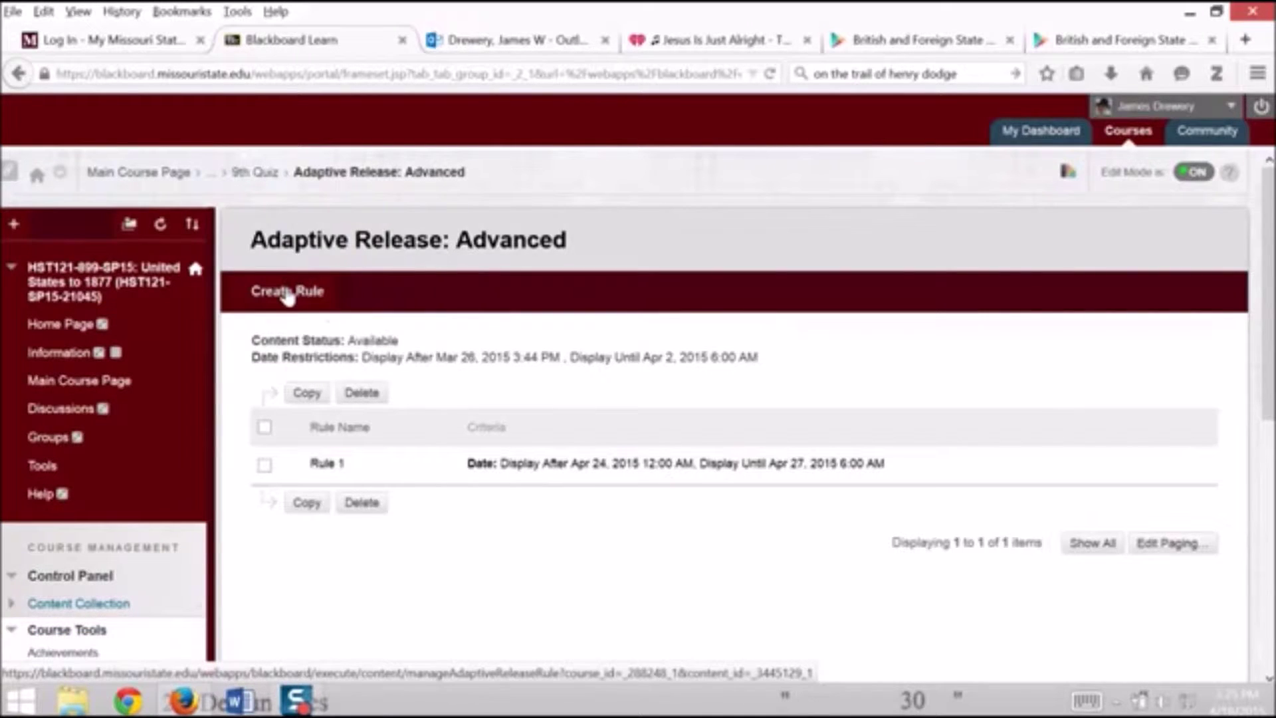
Create an additional advanced release rule for the 9th Quiz, keeping the suggested rule name.
{"action": "left_click", "coordinate": [287, 294]}
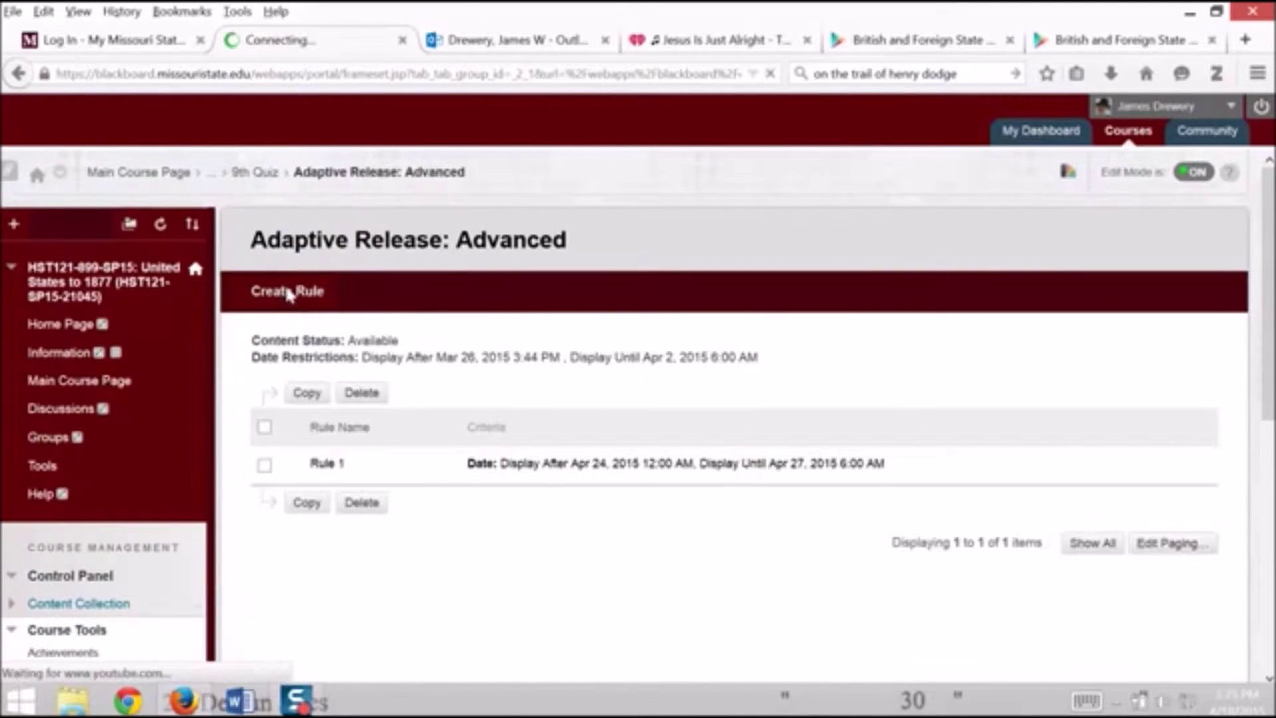
{"action": "scroll", "coordinate": [683, 421], "scroll_direction": "down", "scroll_amount": 5}
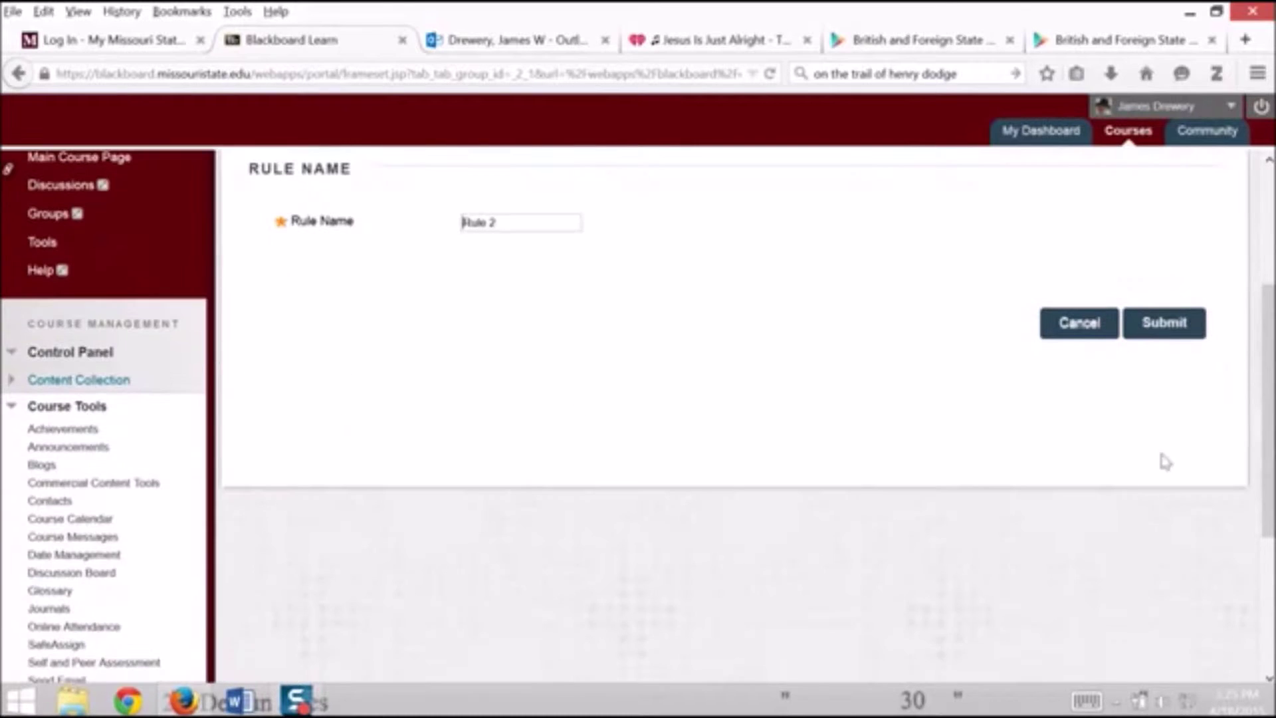
{"action": "left_click", "coordinate": [1194, 330]}
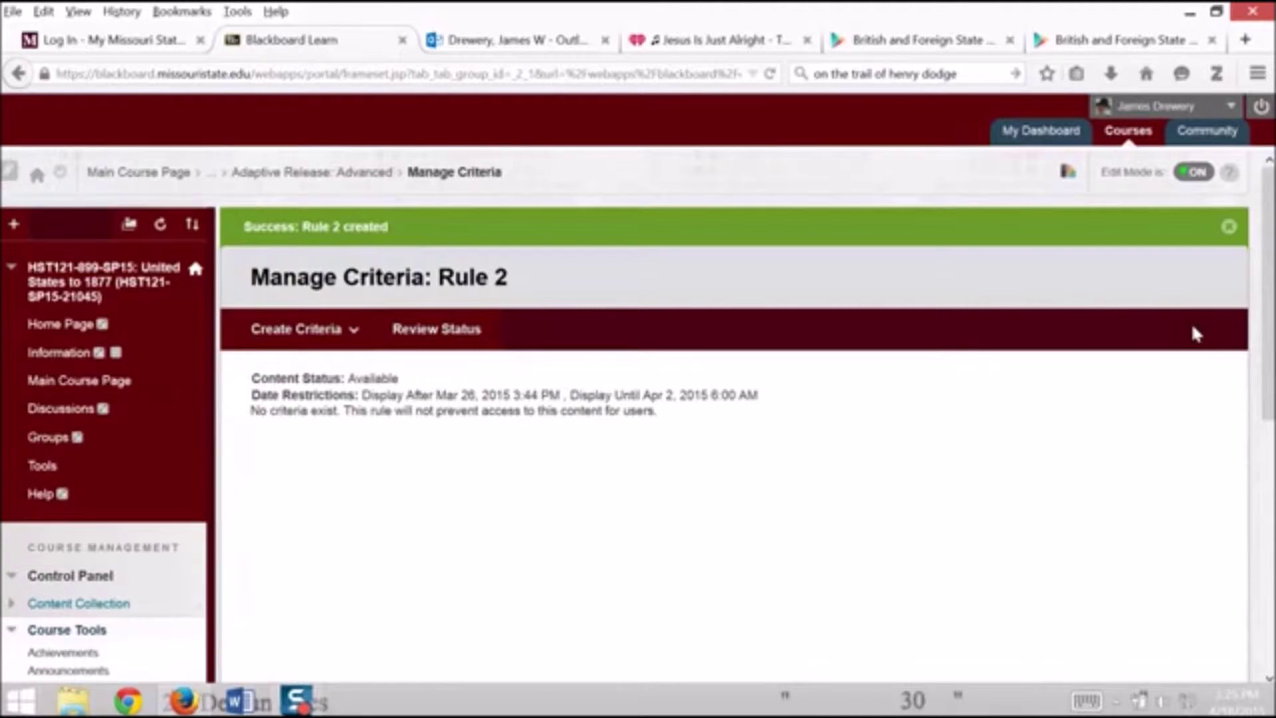
Start a Date criterion for the new rule with Display After 04/24/2015 and Display Until 04/27/2015.
{"action": "left_click", "coordinate": [346, 332]}
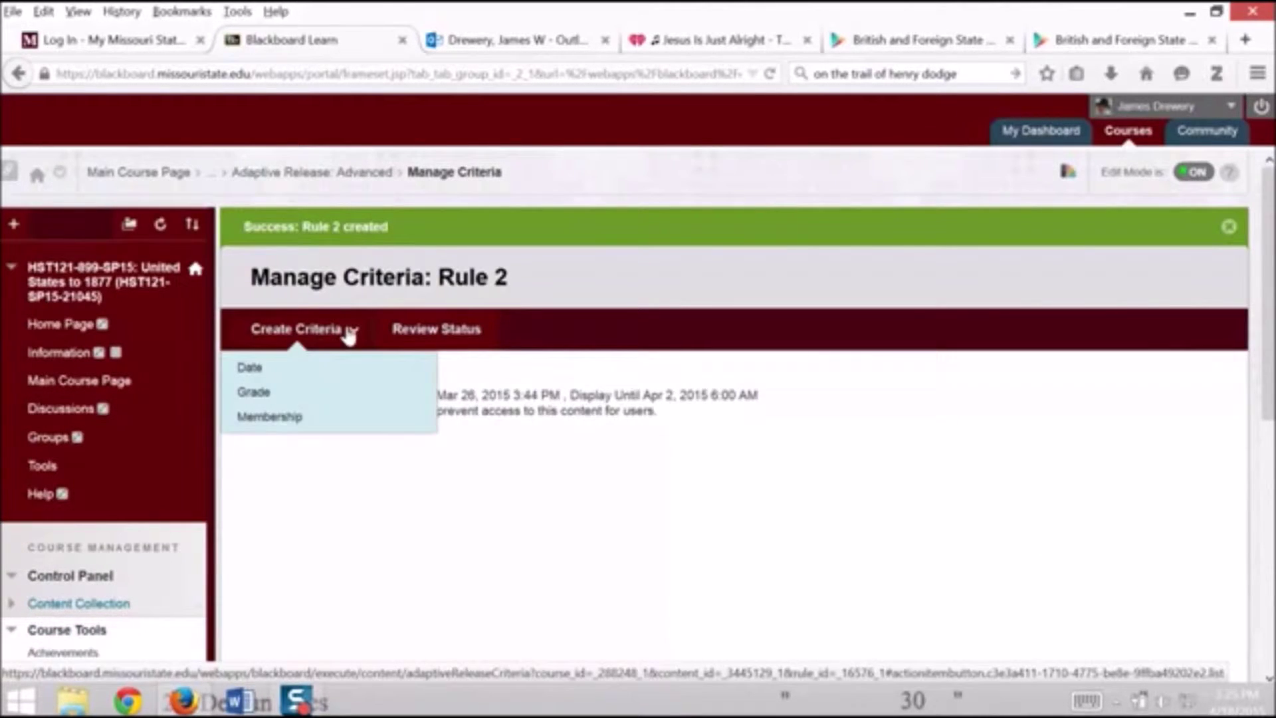
{"action": "left_click", "coordinate": [259, 372]}
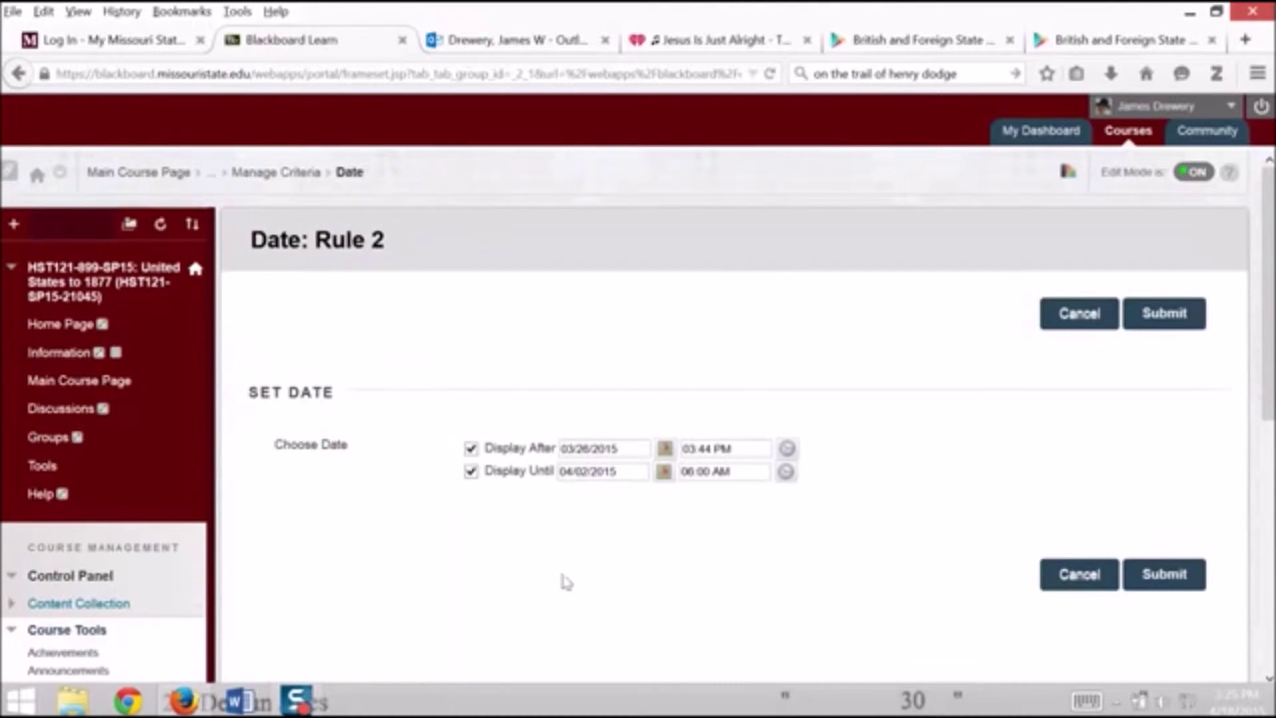
{"action": "left_click", "coordinate": [667, 450]}
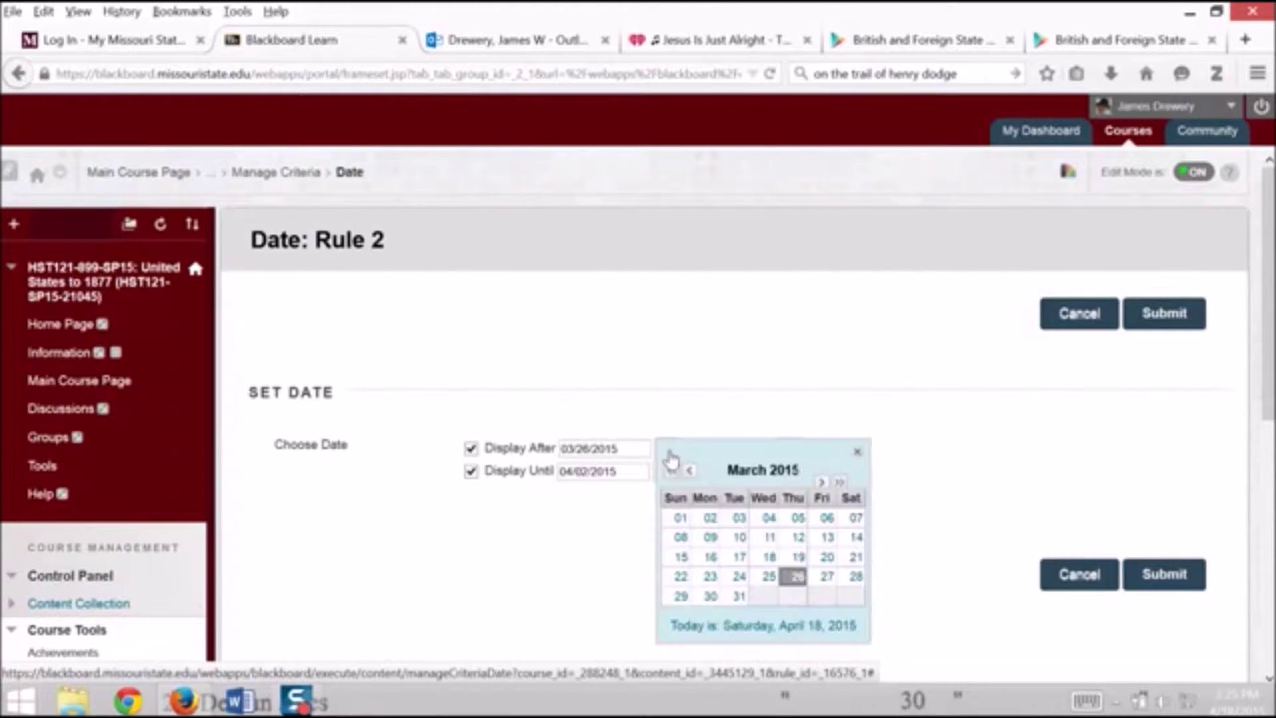
{"action": "left_click", "coordinate": [822, 484]}
{"action": "left_click", "coordinate": [827, 576]}
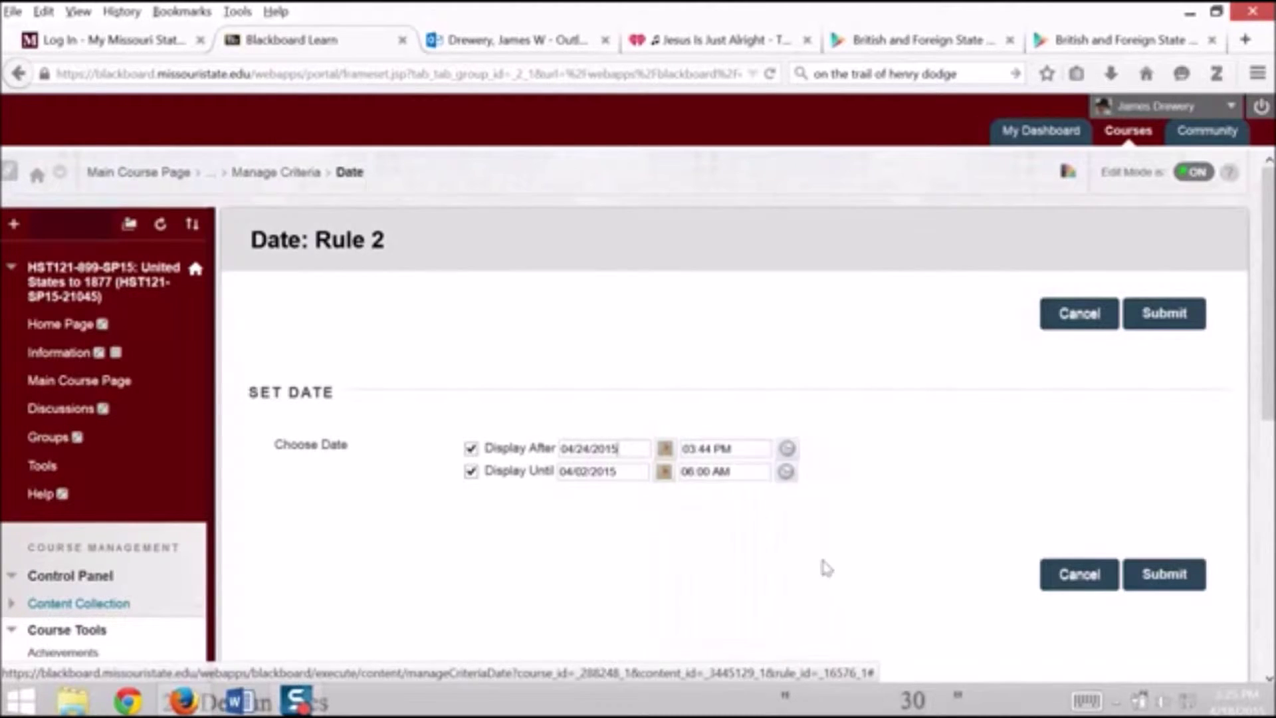
{"action": "left_click", "coordinate": [663, 471]}
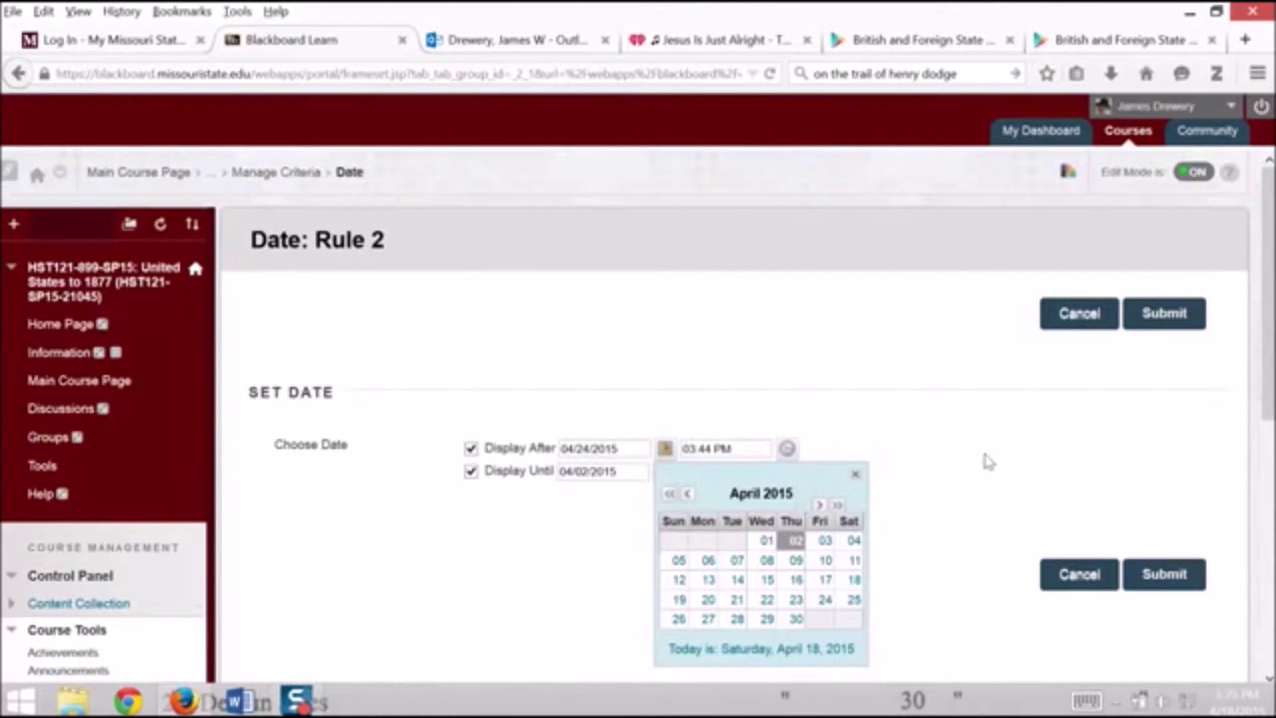
{"action": "left_click", "coordinate": [989, 462]}
{"action": "left_click", "coordinate": [664, 472]}
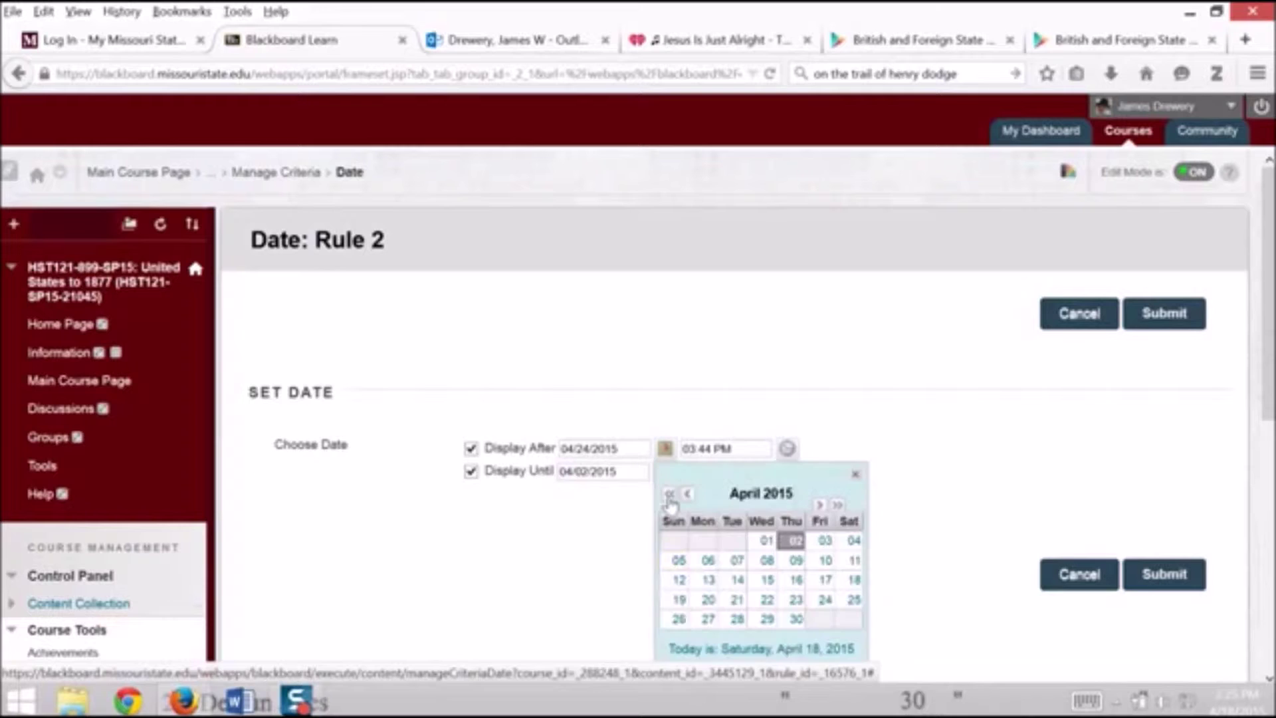
{"action": "left_click", "coordinate": [699, 621]}
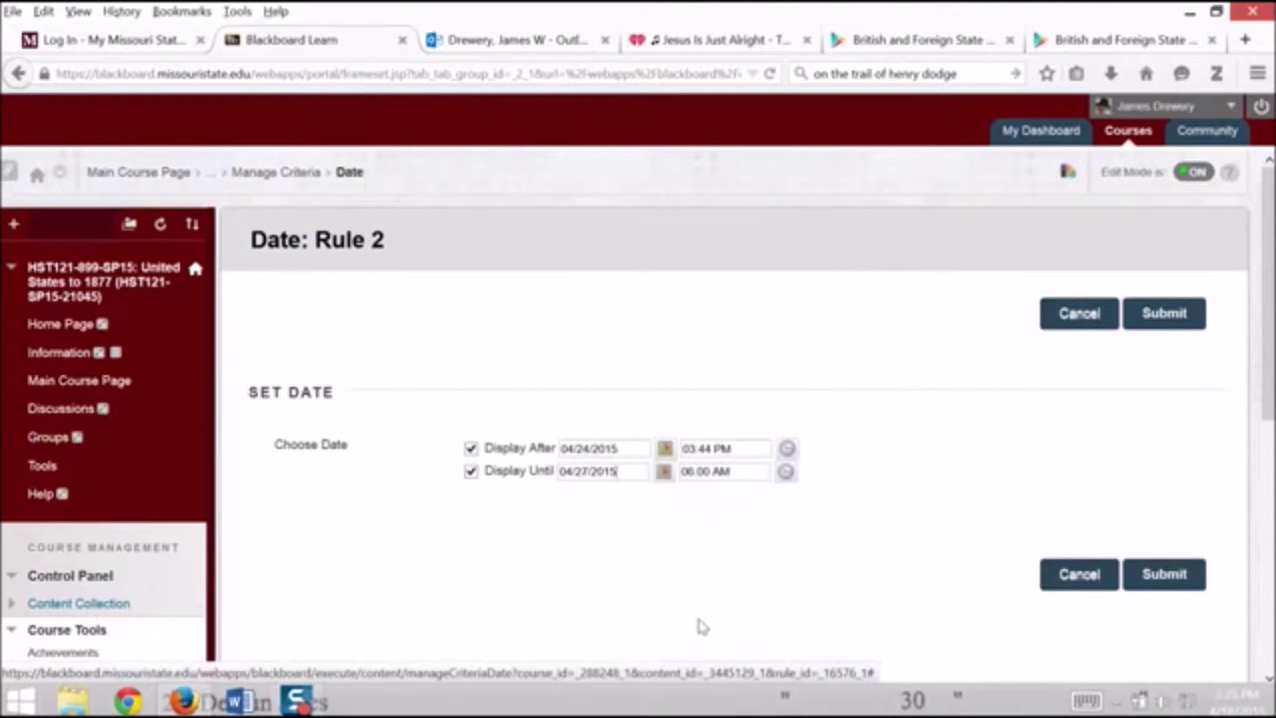
Set the Display After time to 12:00 AM and submit the Date criterion, accepting the date restriction notice.
{"action": "left_click", "coordinate": [789, 452]}
{"action": "left_click", "coordinate": [808, 467]}
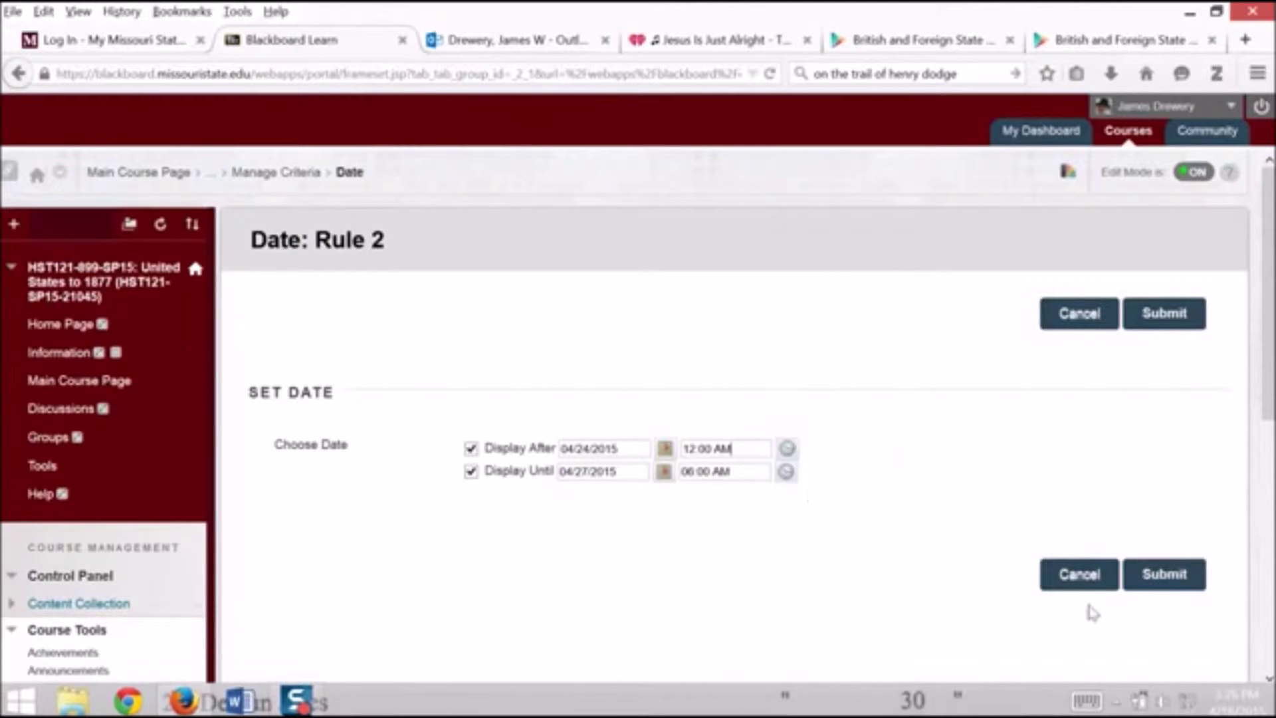
{"action": "left_click", "coordinate": [1183, 576]}
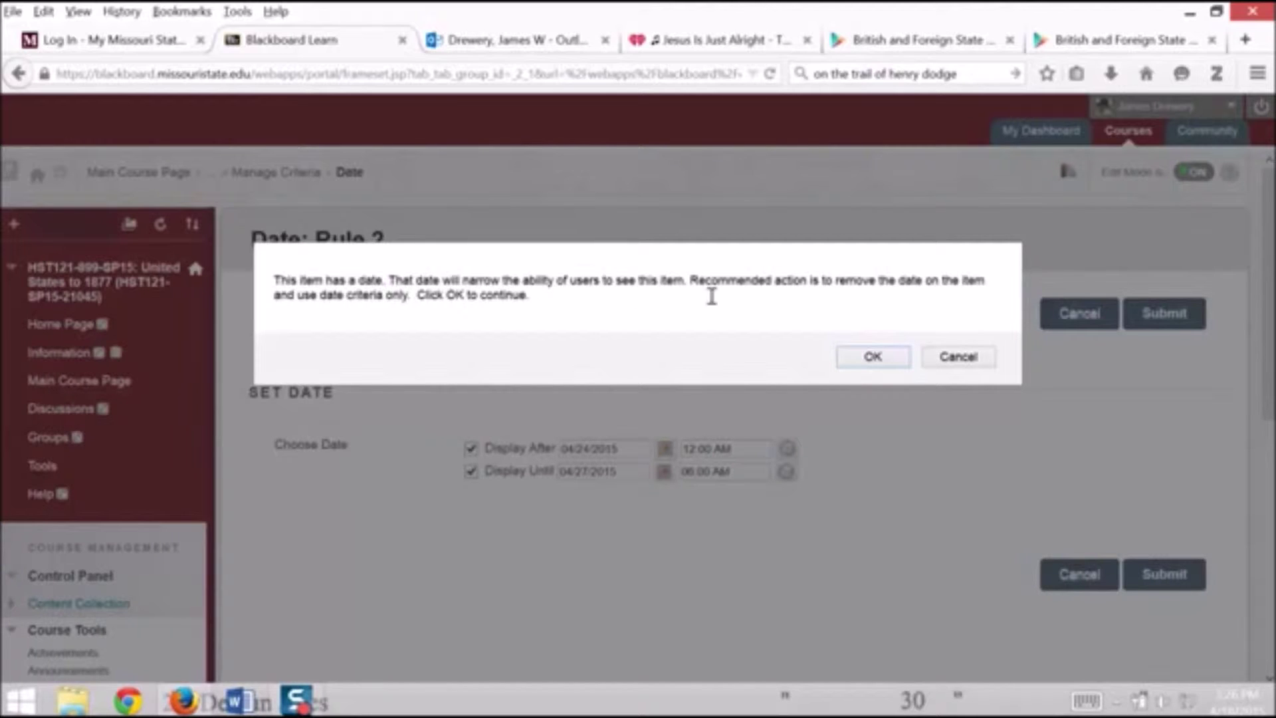
{"action": "left_click", "coordinate": [875, 358]}
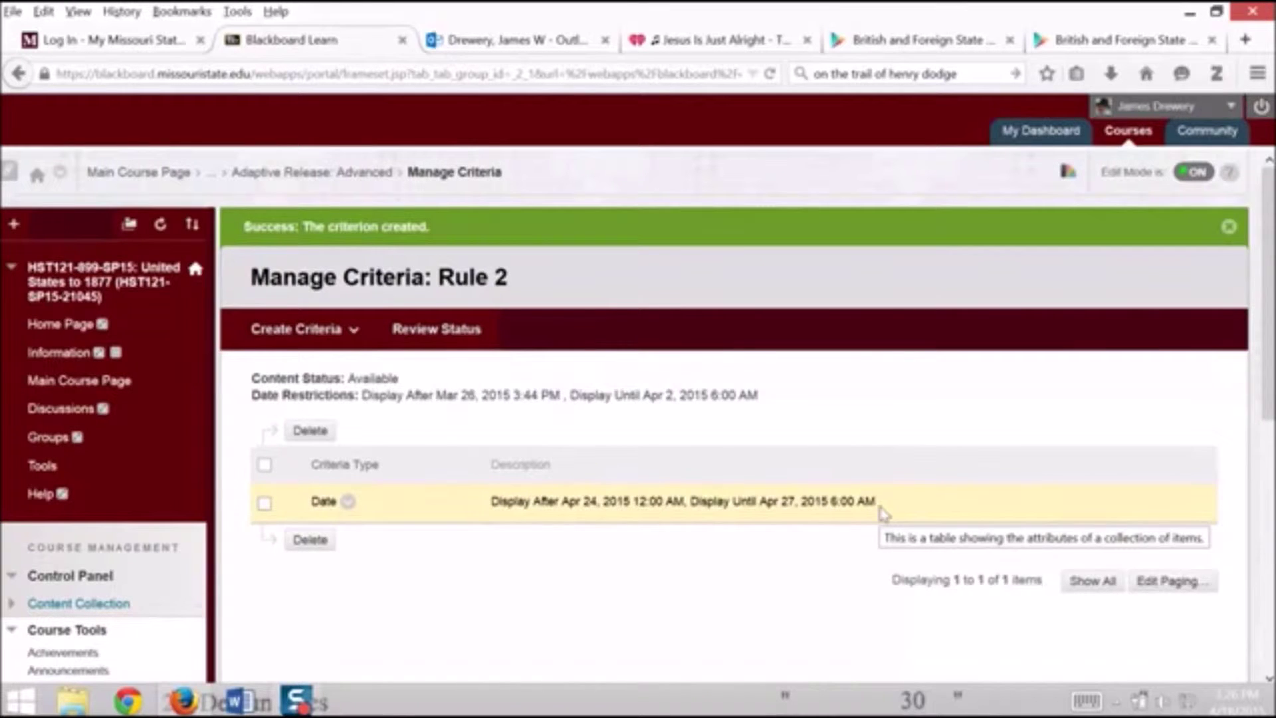
Try to add a Membership criterion to the quiz rule by searching the course membership for a student's last name.
{"action": "left_click", "coordinate": [352, 329]}
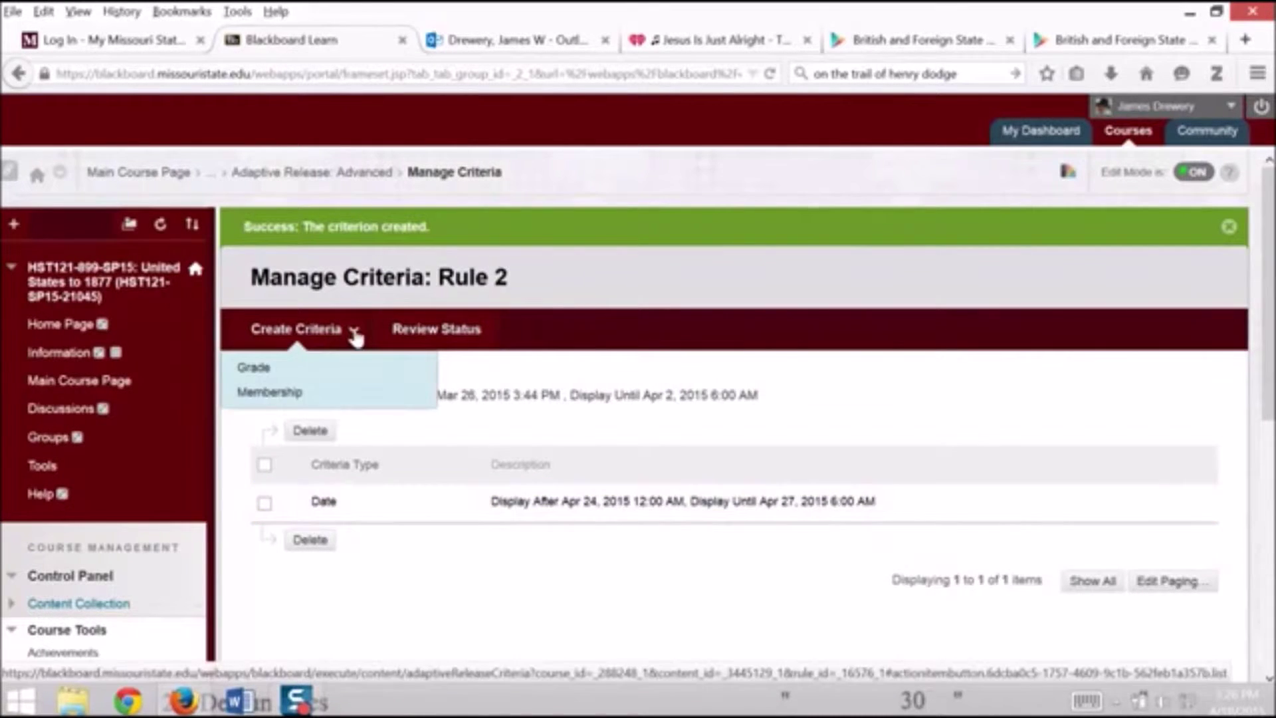
{"action": "left_click", "coordinate": [271, 392]}
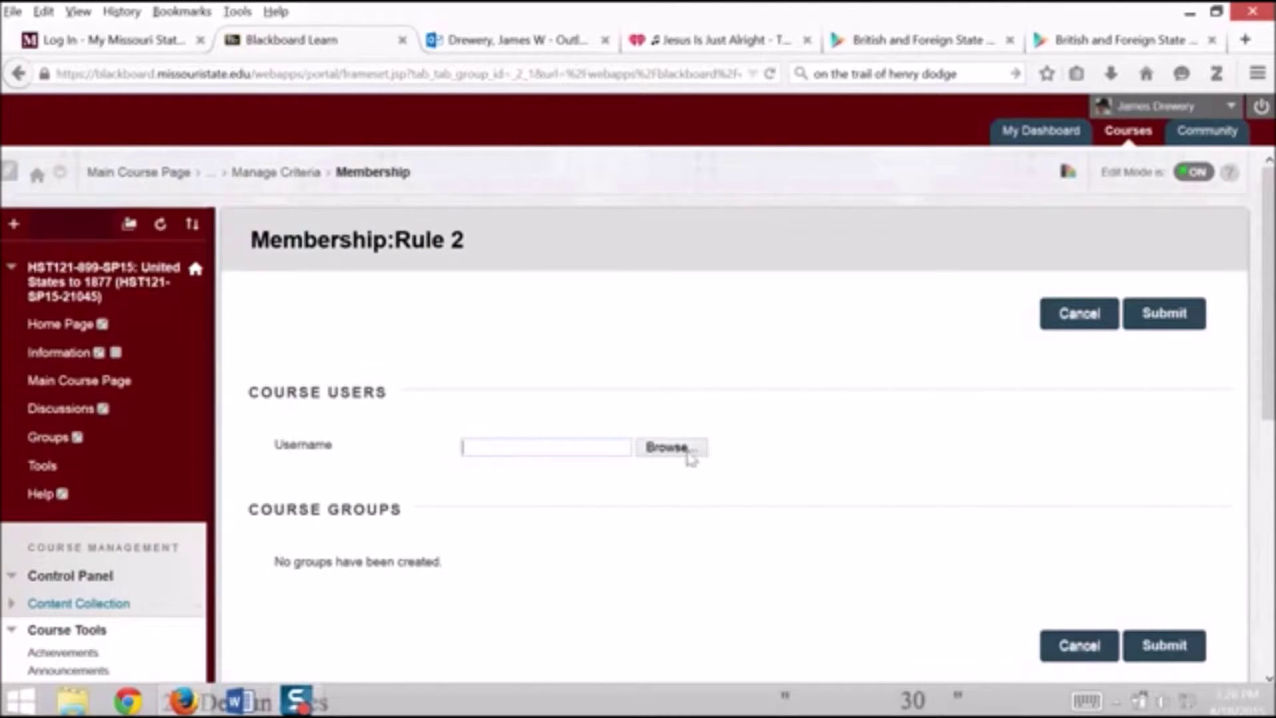
{"action": "left_click", "coordinate": [667, 447]}
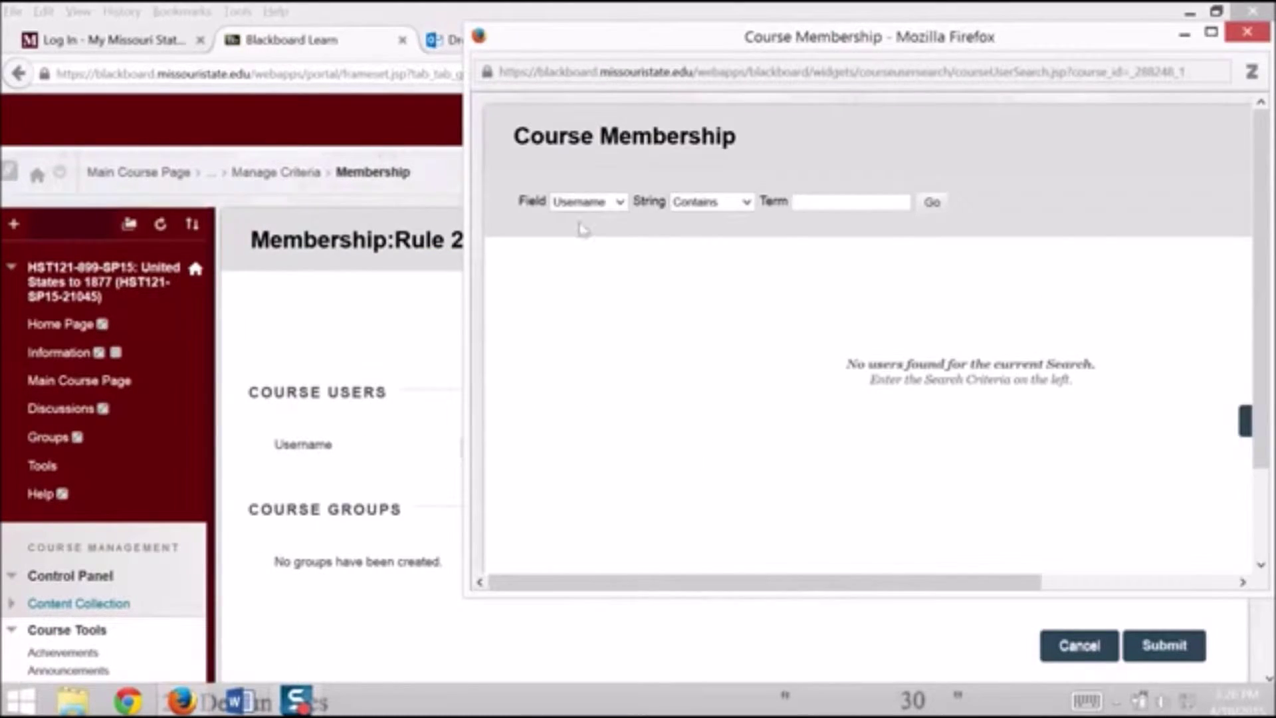
{"action": "left_click", "coordinate": [586, 202]}
{"action": "left_click", "coordinate": [582, 248]}
{"action": "left_click", "coordinate": [847, 210]}
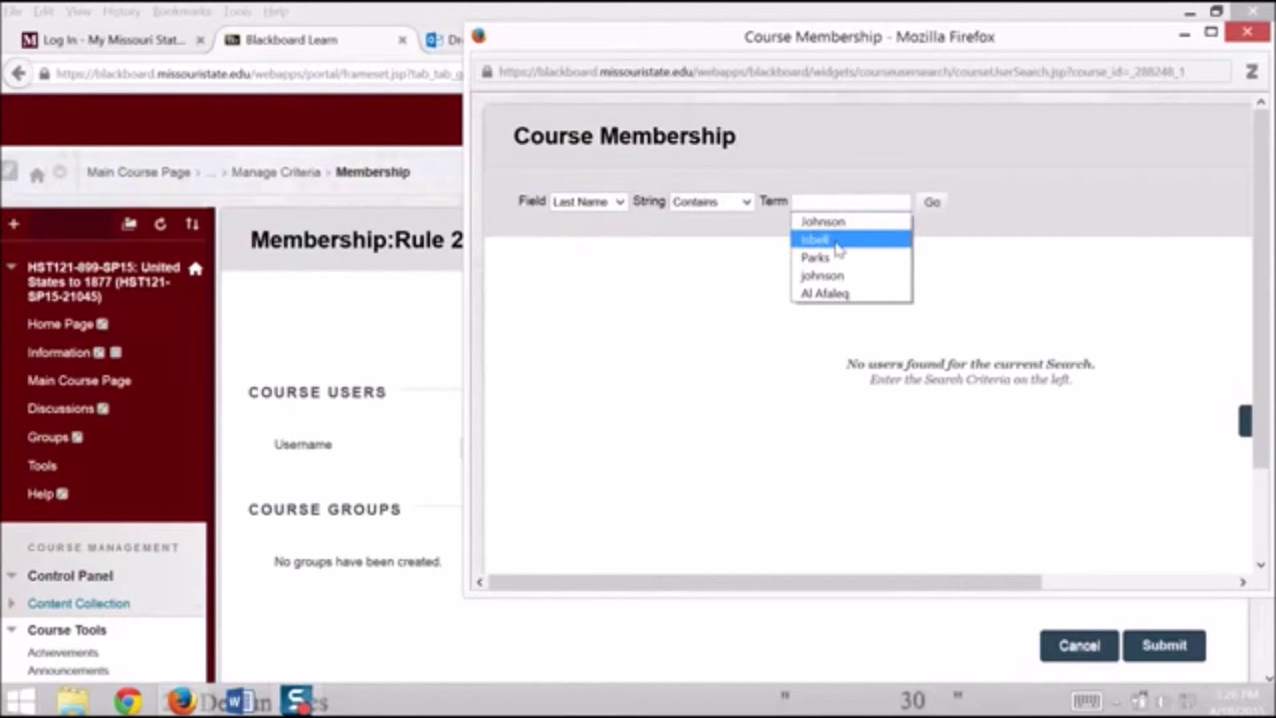
{"action": "left_click", "coordinate": [864, 241]}
{"action": "left_click", "coordinate": [932, 202]}
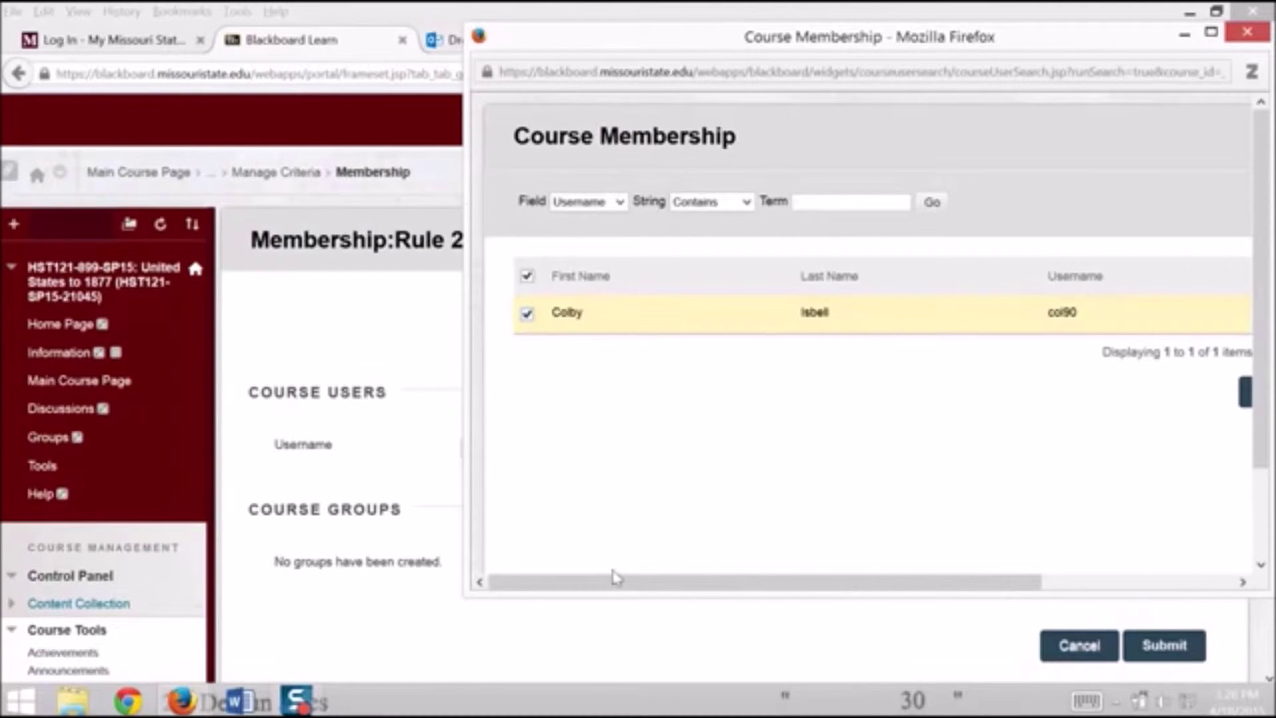
{"action": "left_click_drag", "start_coordinate": [613, 583], "coordinate": [1160, 601]}
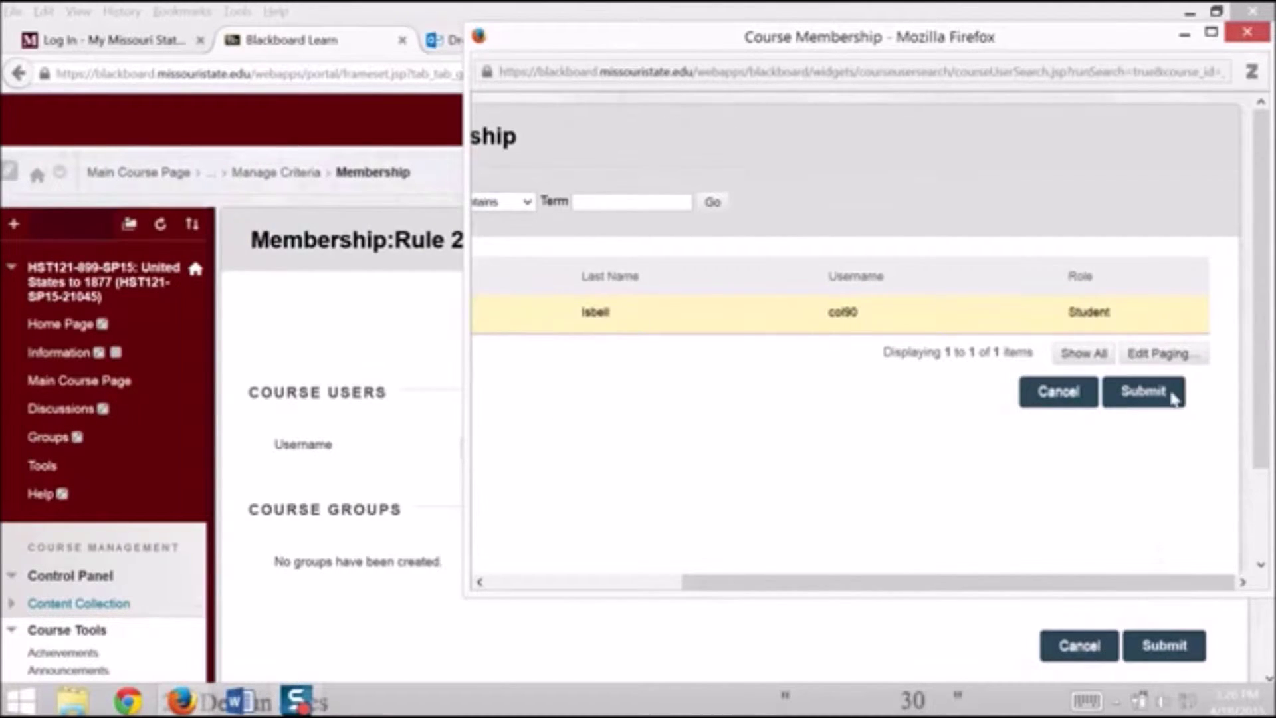
{"action": "left_click", "coordinate": [1072, 387]}
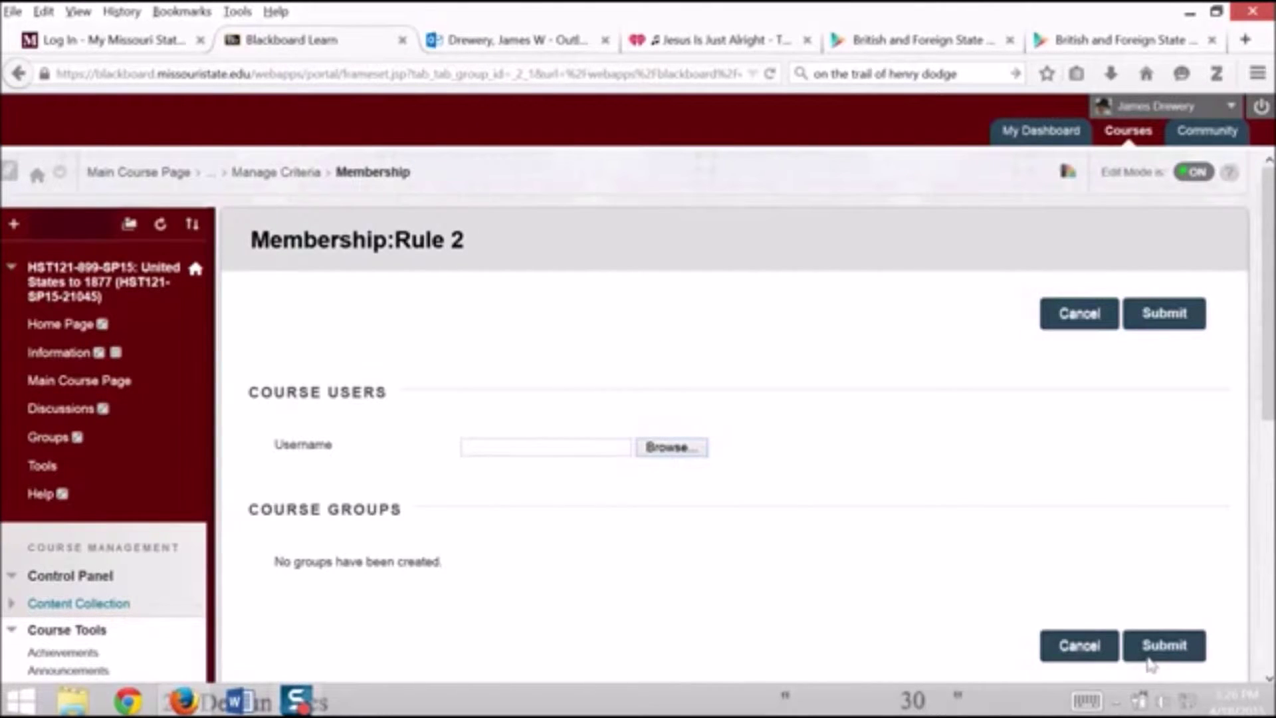
{"action": "left_click", "coordinate": [1089, 659]}
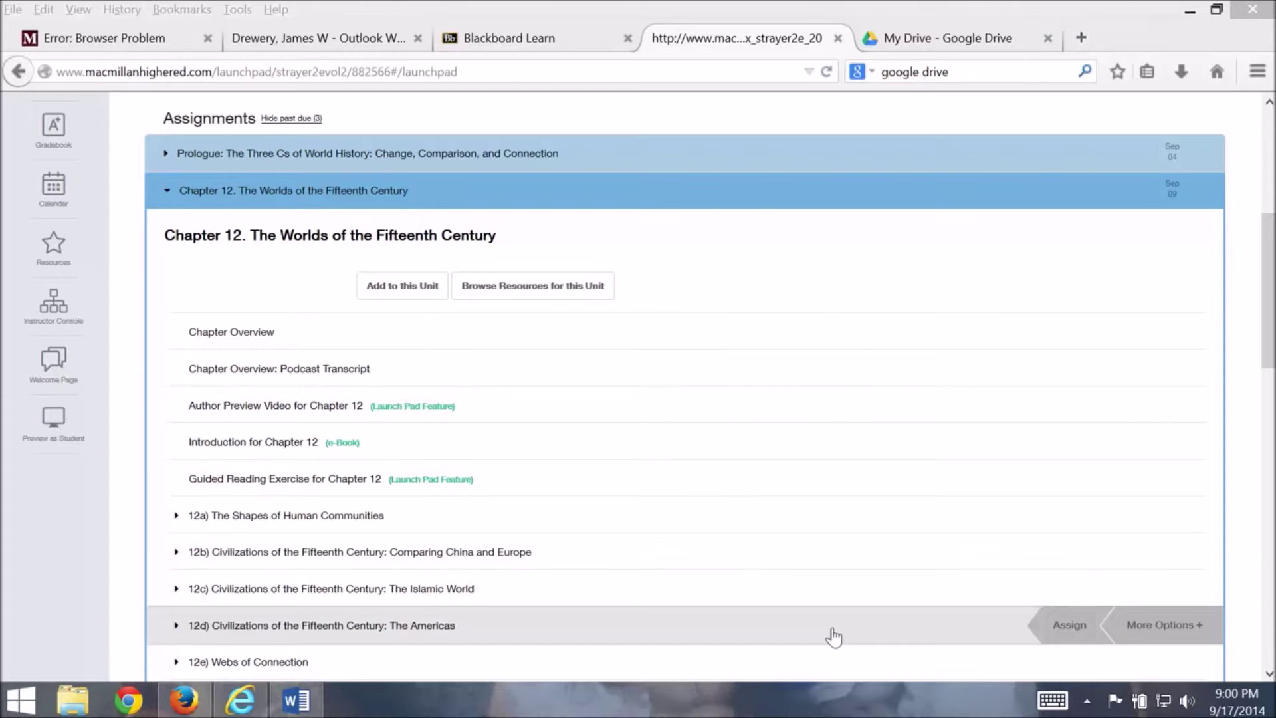
Open the Ch 12 Critical Reasoning Assignment under 12g) Reflections and Second Thoughts for editing and display its assignment settings.
{"action": "left_click_drag", "start_coordinate": [1268, 326], "coordinate": [1271, 406]}
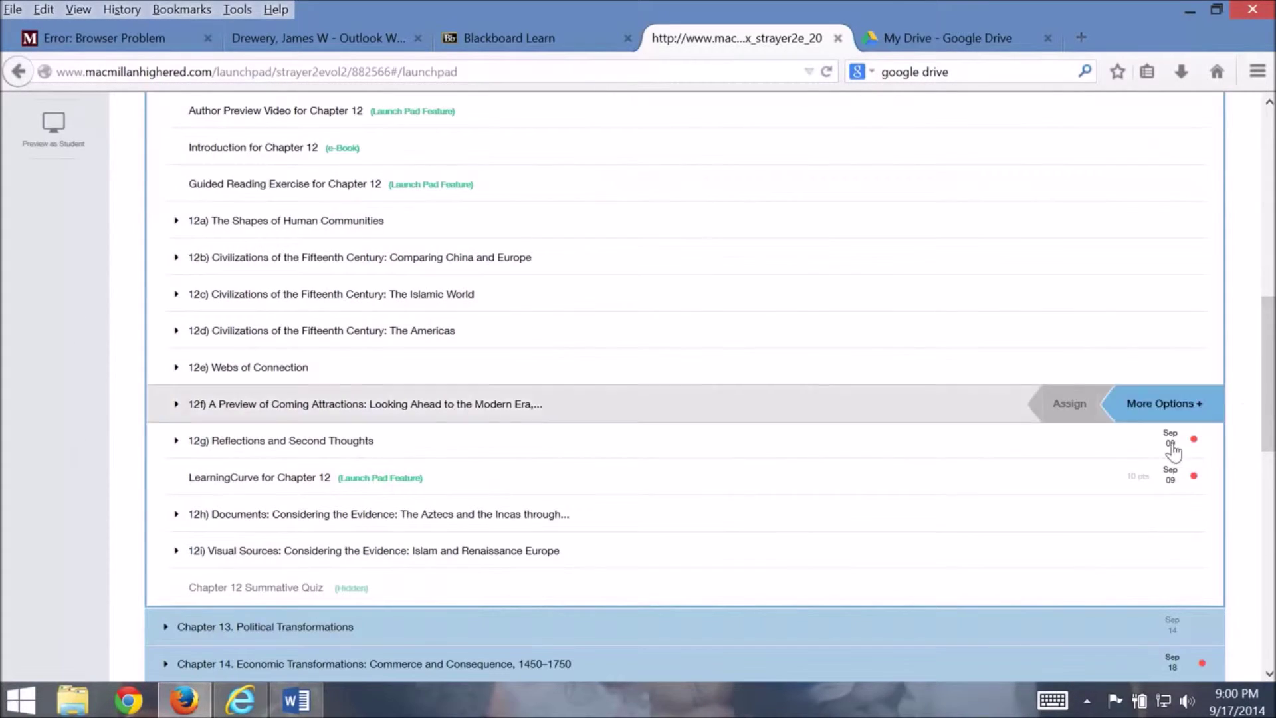
{"action": "left_click", "coordinate": [284, 442]}
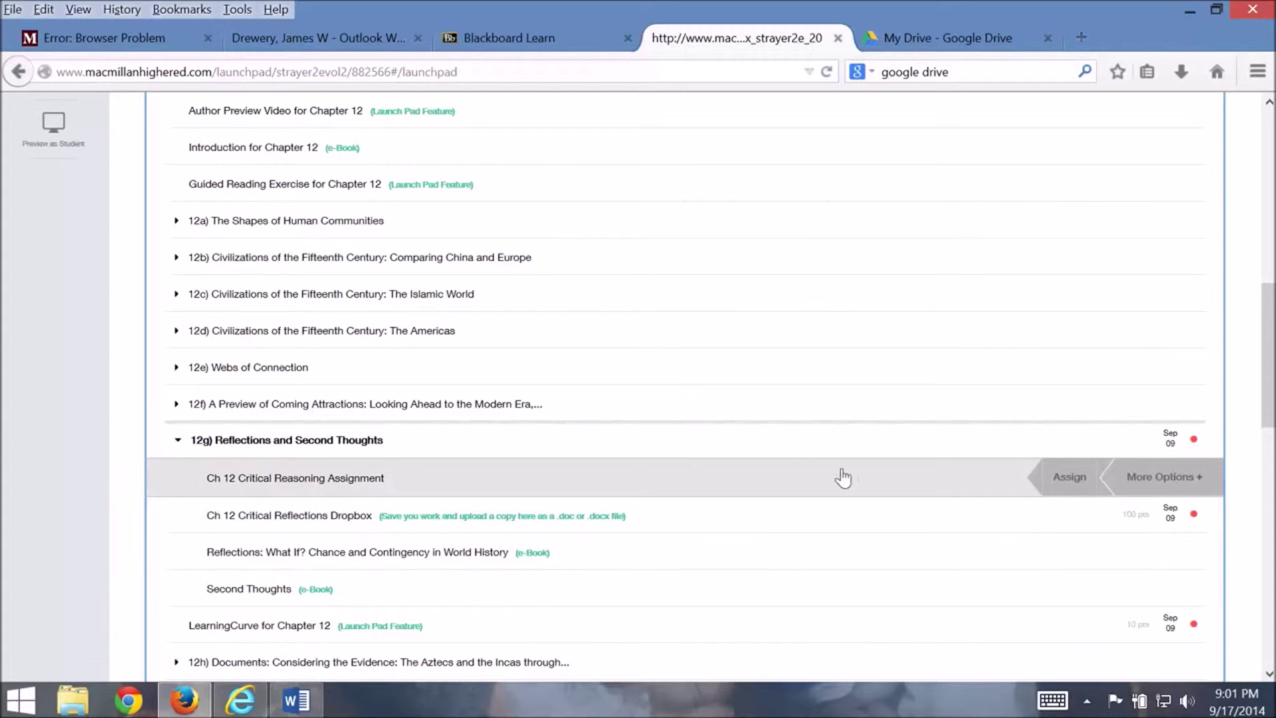
{"action": "left_click", "coordinate": [1201, 482]}
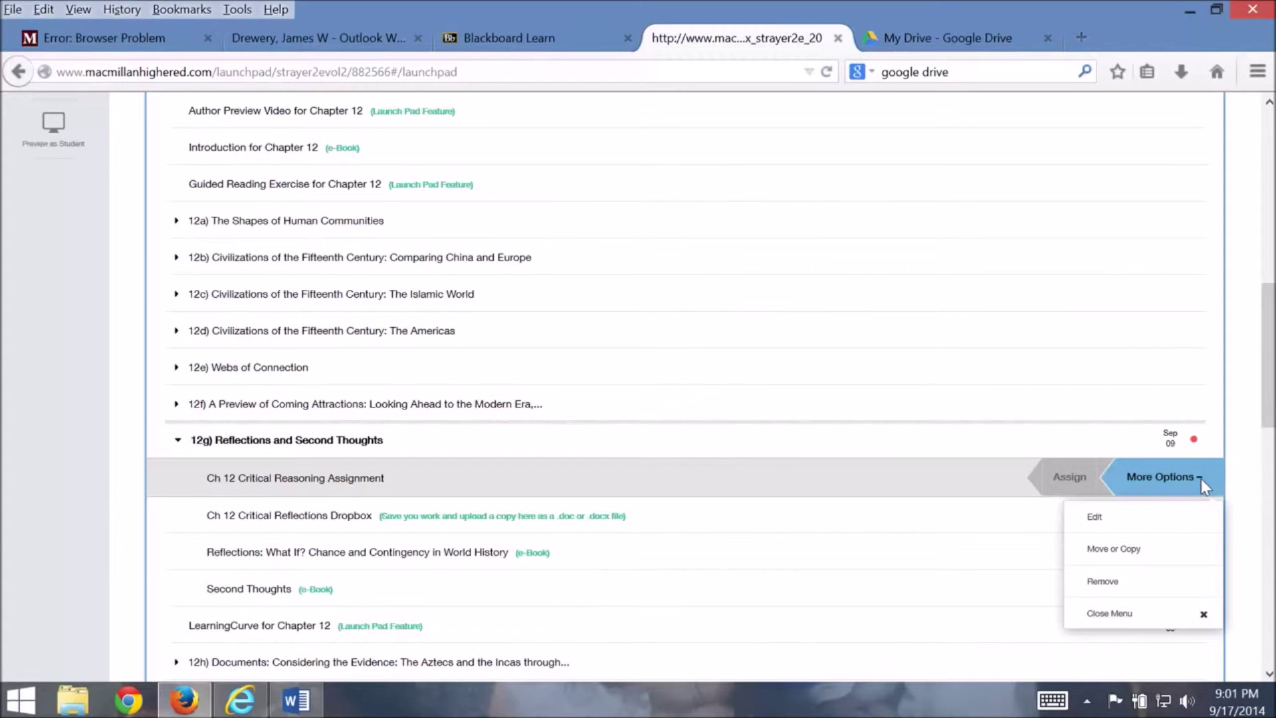
{"action": "left_click", "coordinate": [1103, 520]}
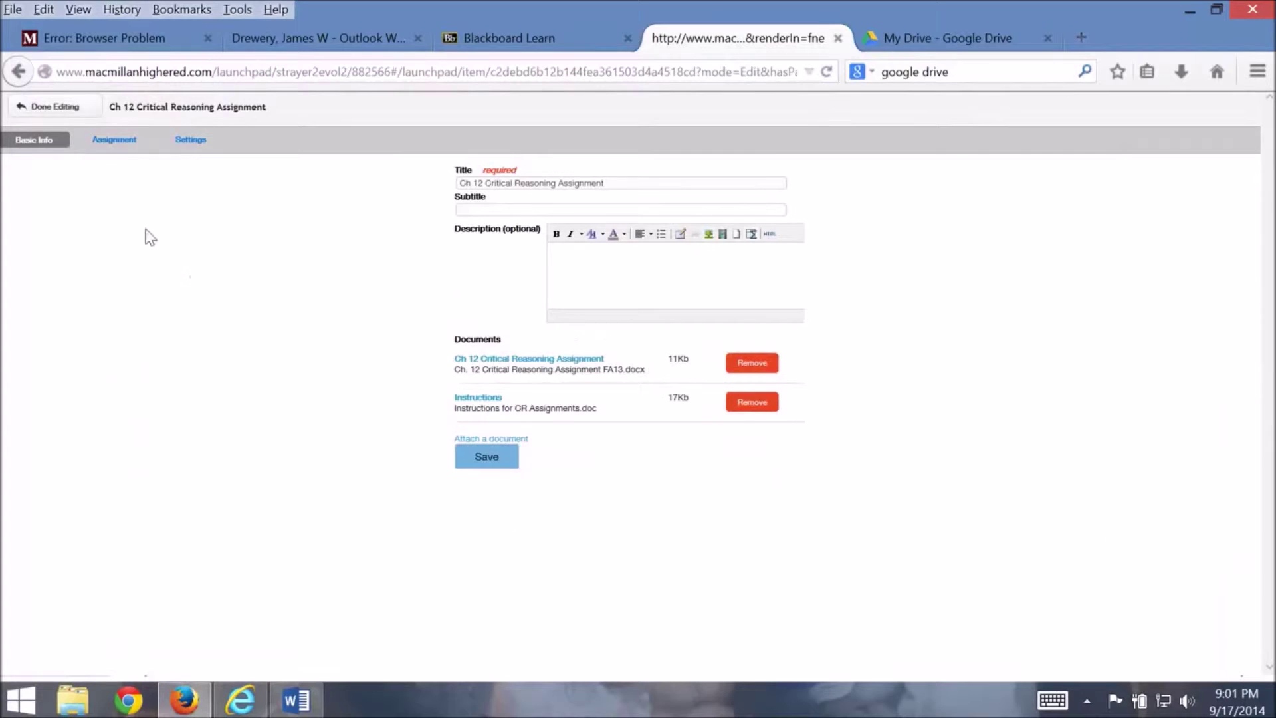
{"action": "left_click", "coordinate": [114, 141]}
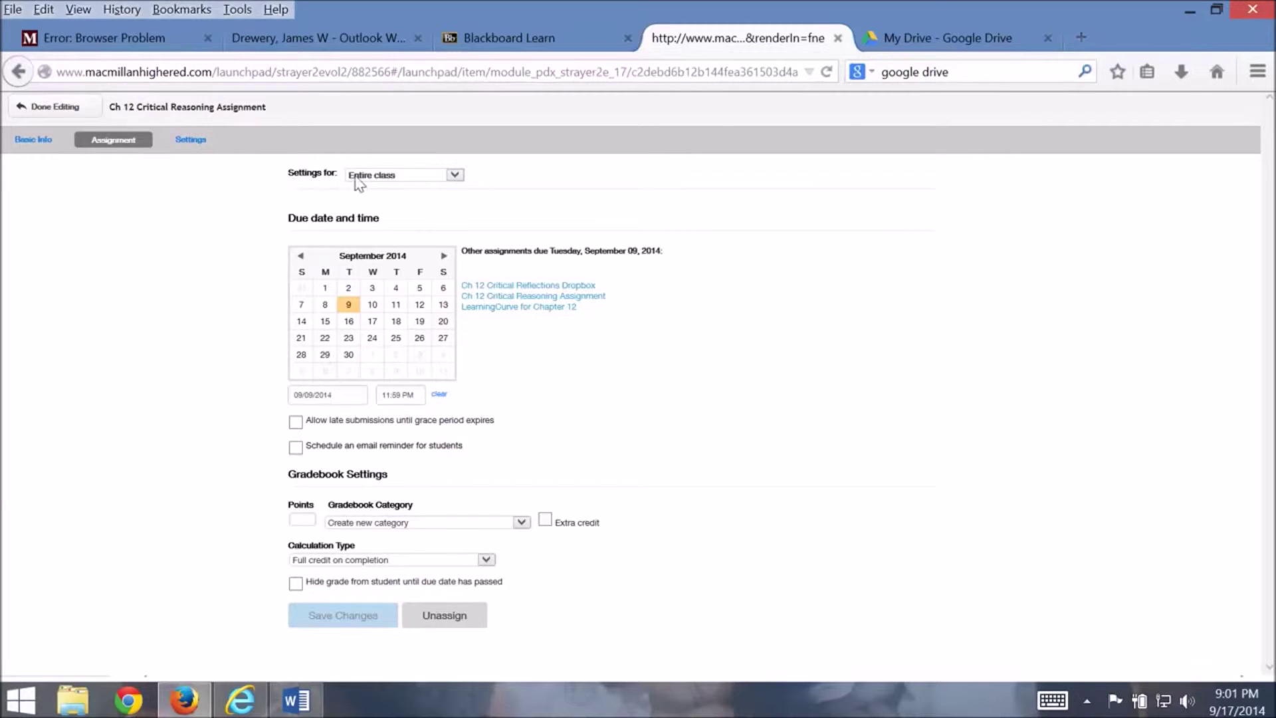
Start individual settings for the assignment and try to add a student from the class roster by last name.
{"action": "left_click", "coordinate": [455, 176]}
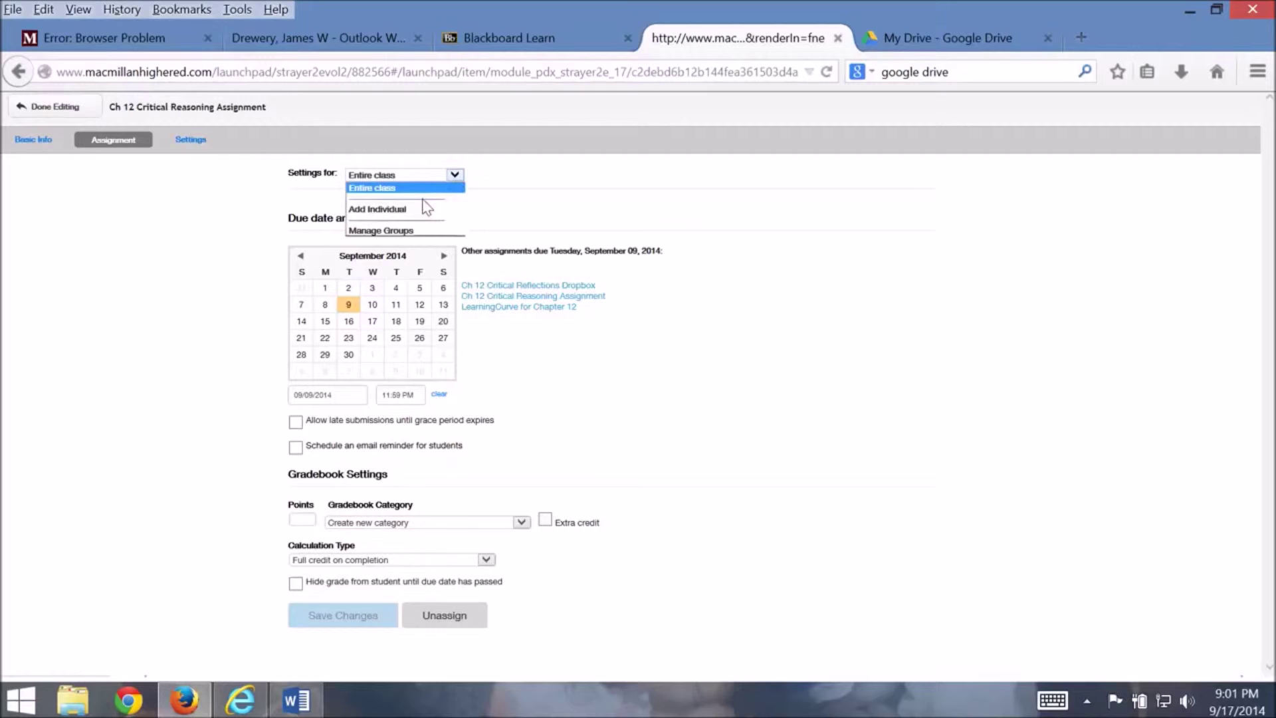
{"action": "left_click", "coordinate": [386, 211]}
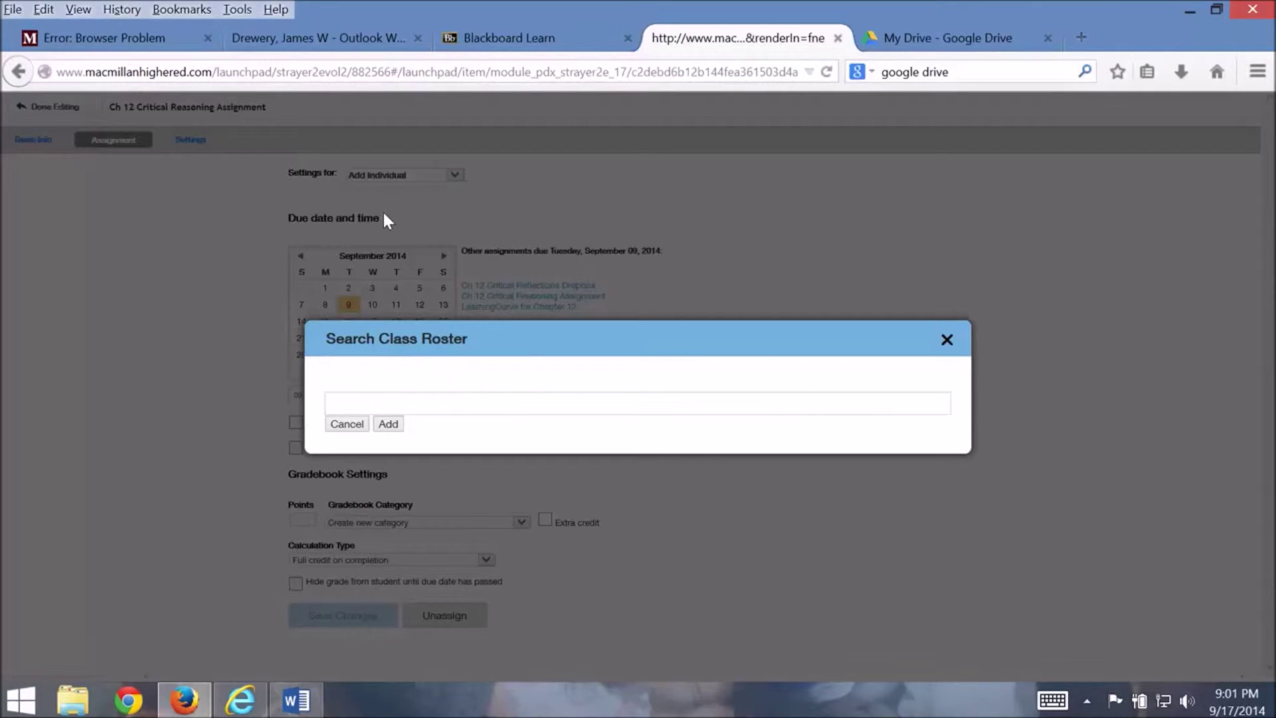
{"action": "left_click", "coordinate": [372, 398]}
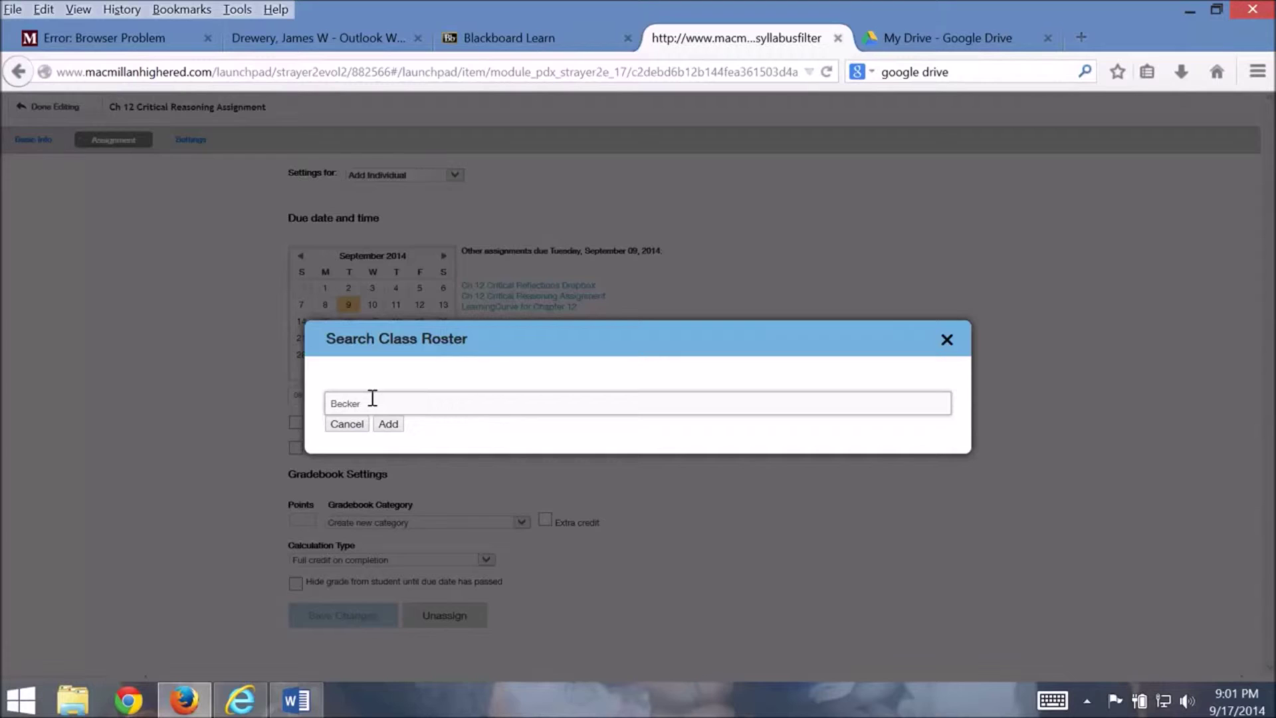
{"action": "left_click", "coordinate": [388, 425]}
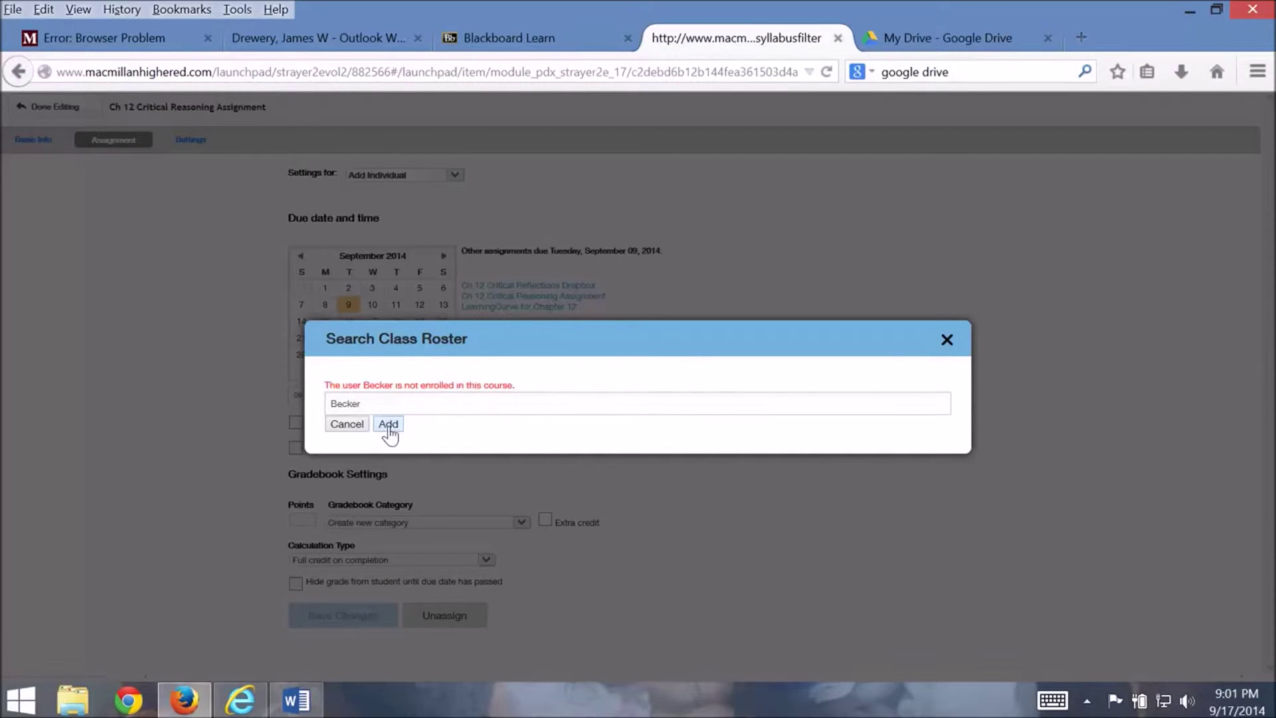
Add a different student found in the class roster by last name and pick September 11, 2014 as that student's due date.
{"action": "left_click_drag", "start_coordinate": [390, 402], "coordinate": [319, 402]}
{"action": "key", "text": "BackSpace"}
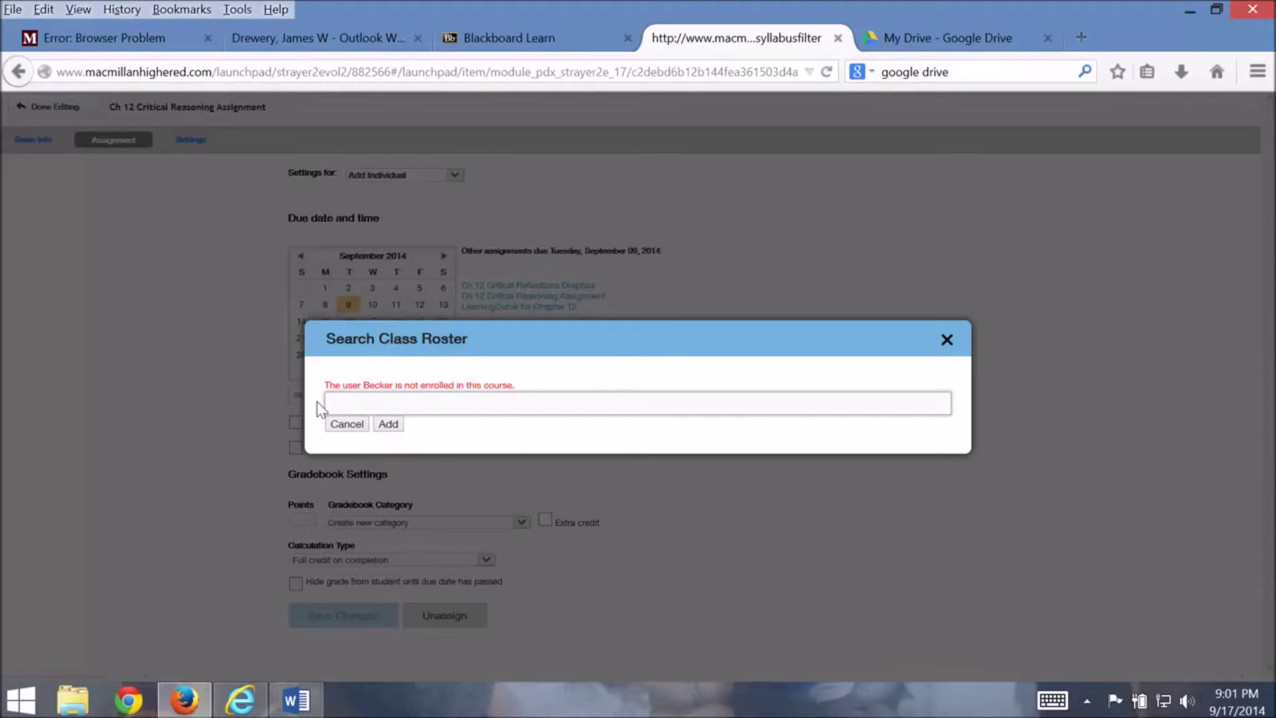
{"action": "type", "text": "Johnson"}
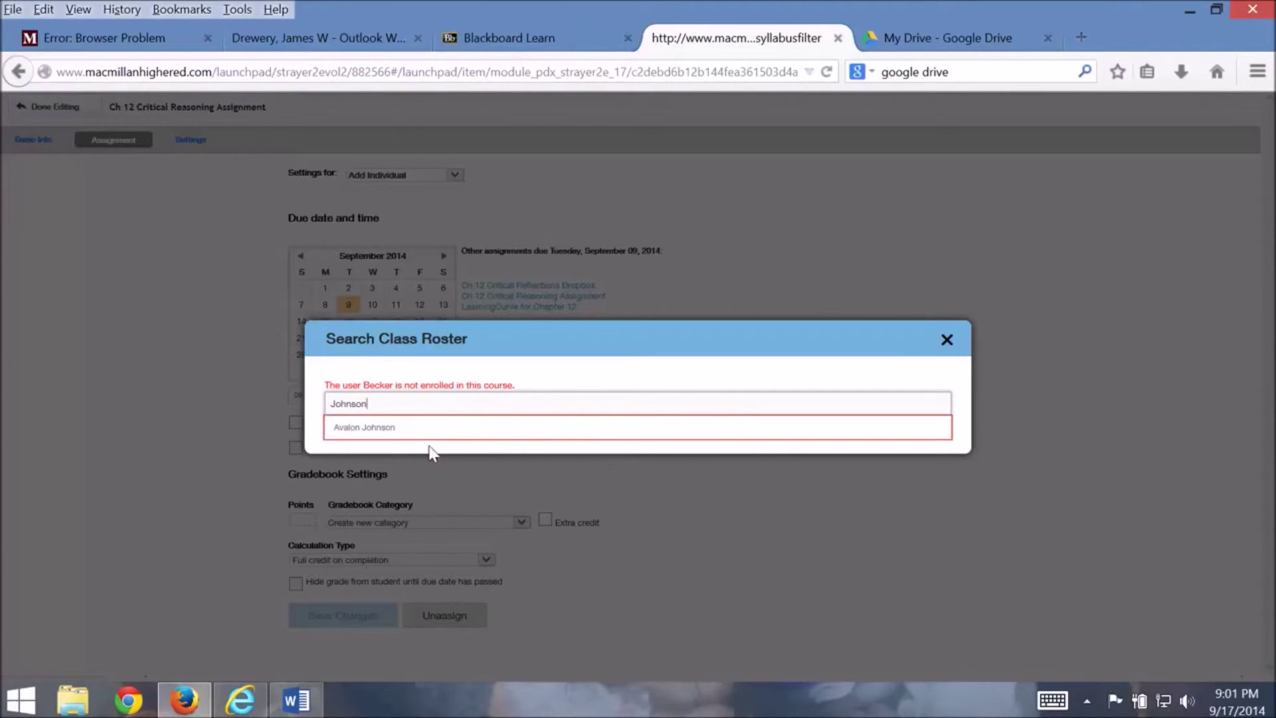
{"action": "left_click", "coordinate": [393, 431]}
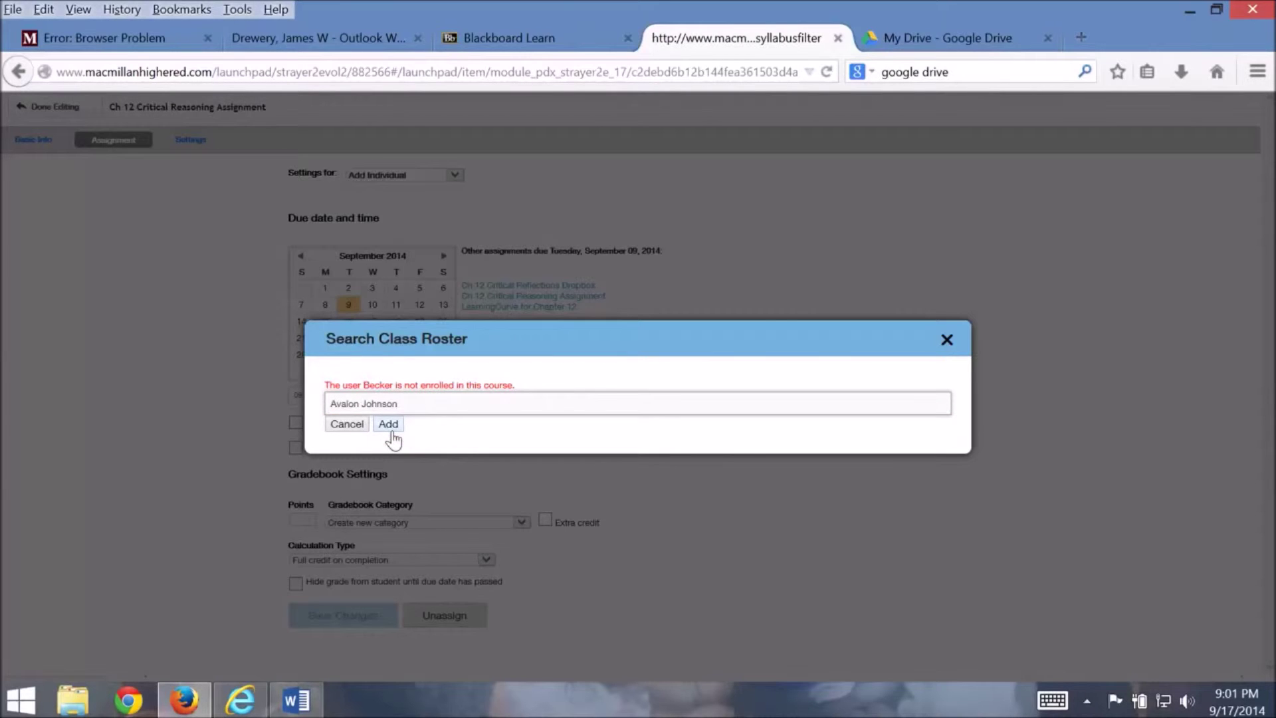
{"action": "left_click", "coordinate": [389, 424]}
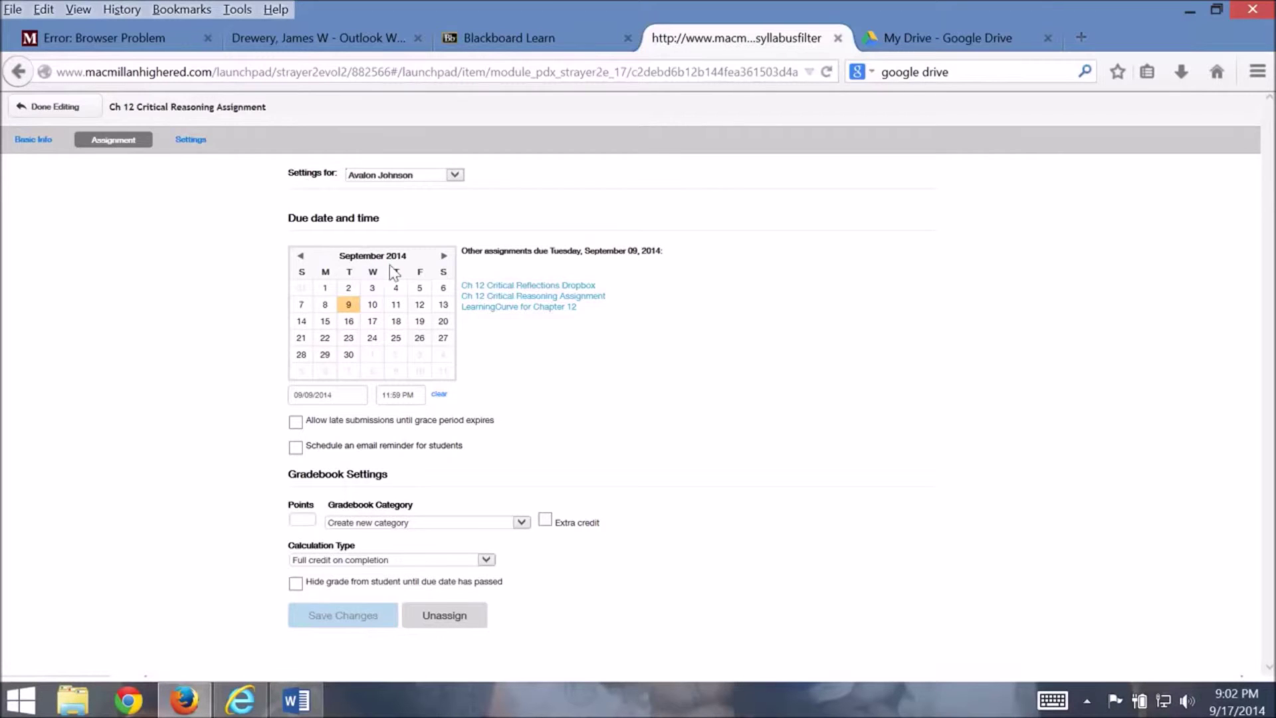
{"action": "left_click", "coordinate": [398, 309]}
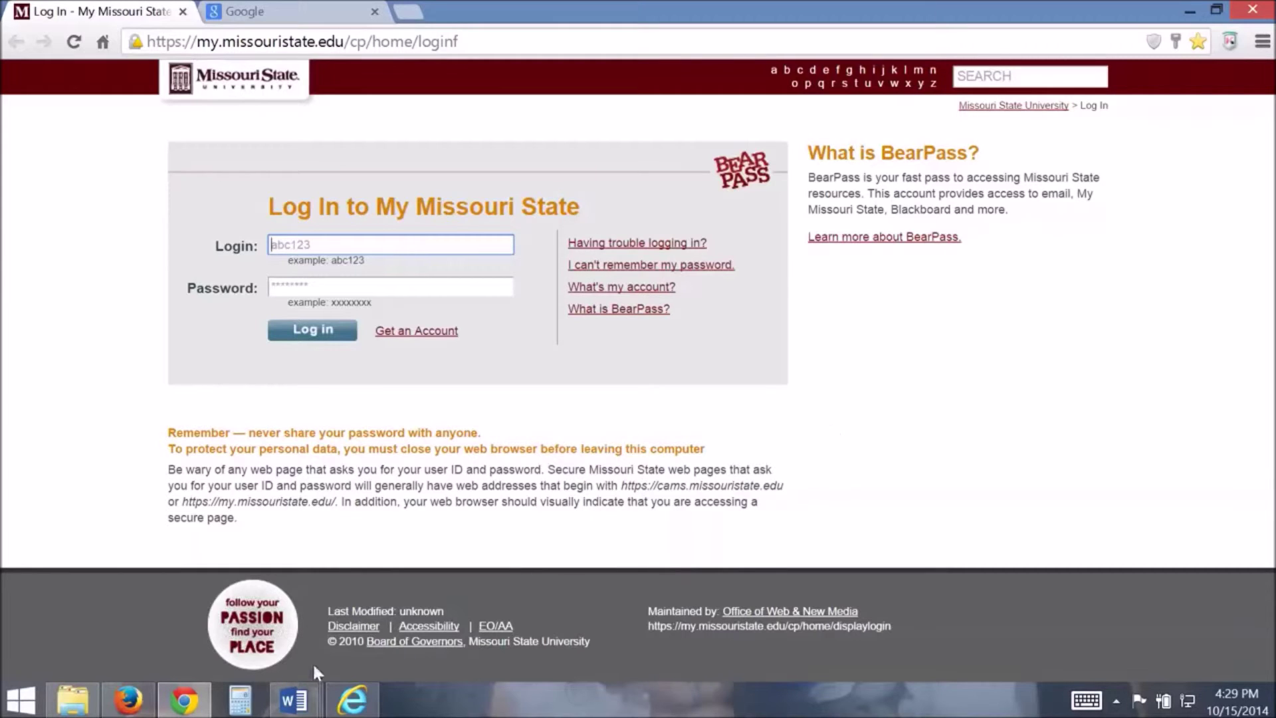
Switch to Firefox and display the Privacy settings in its Options.
{"action": "left_click", "coordinate": [128, 699]}
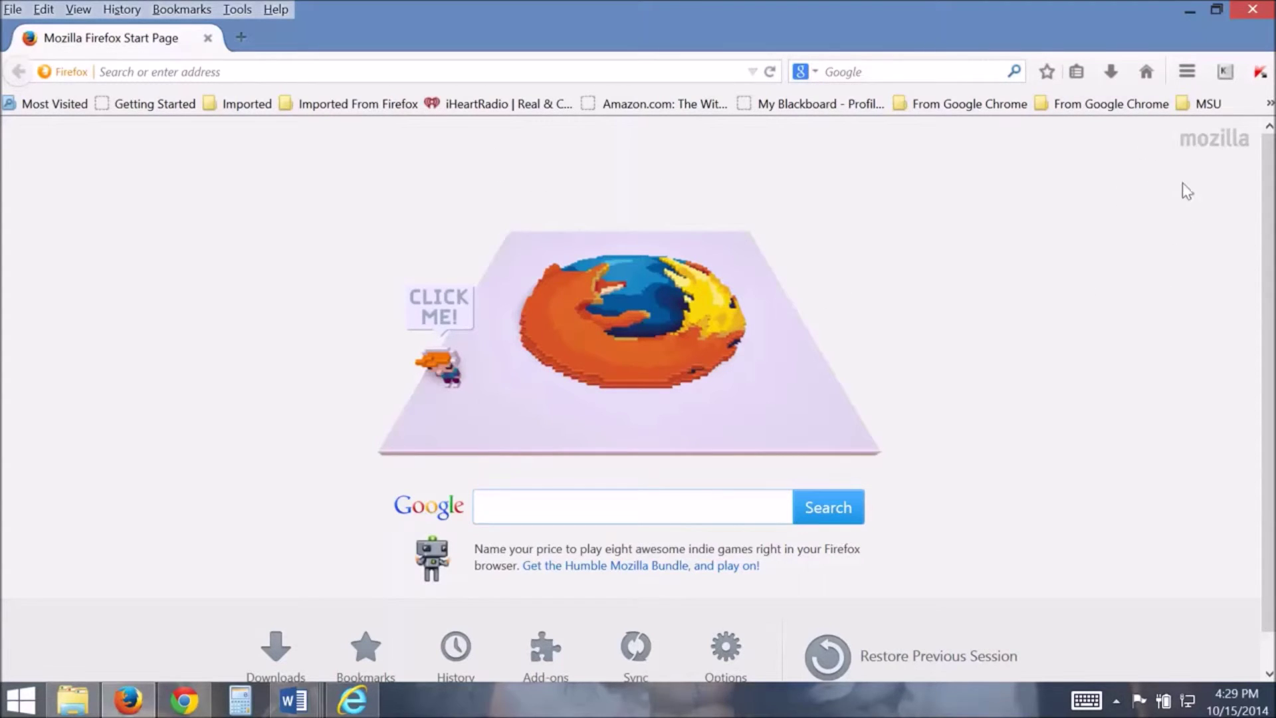
{"action": "left_click", "coordinate": [1187, 73]}
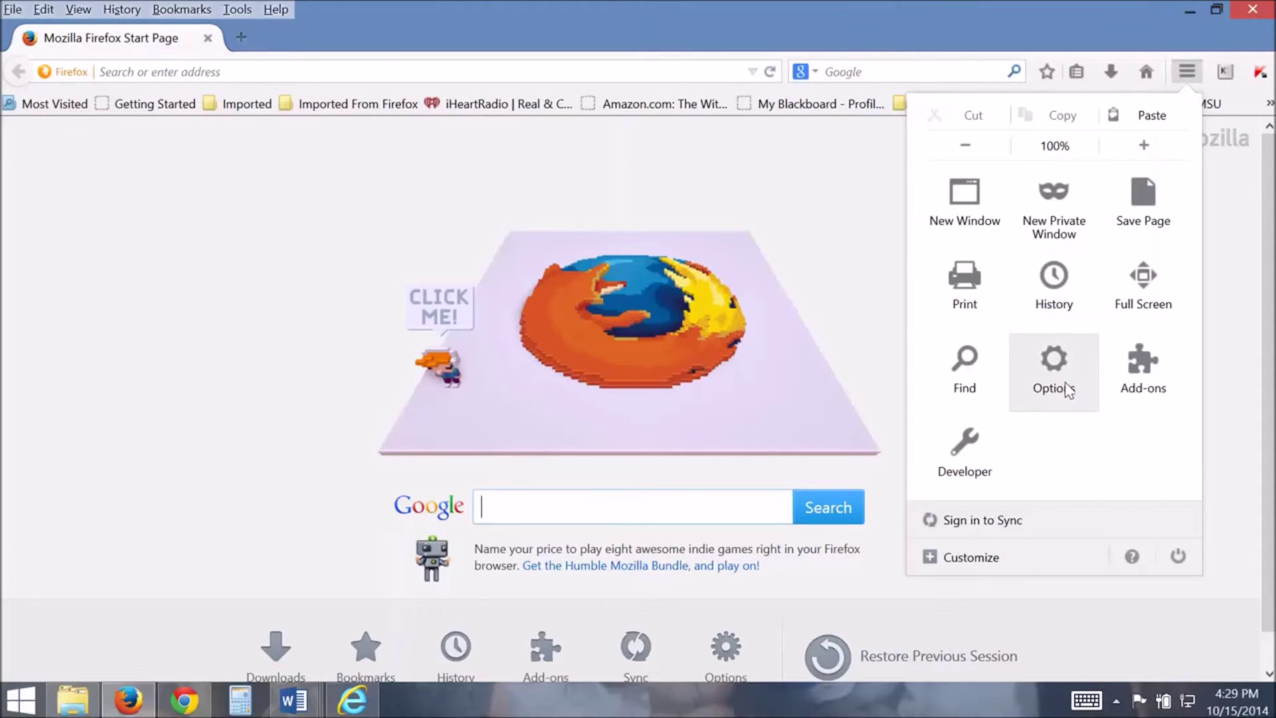
{"action": "left_click", "coordinate": [1068, 390]}
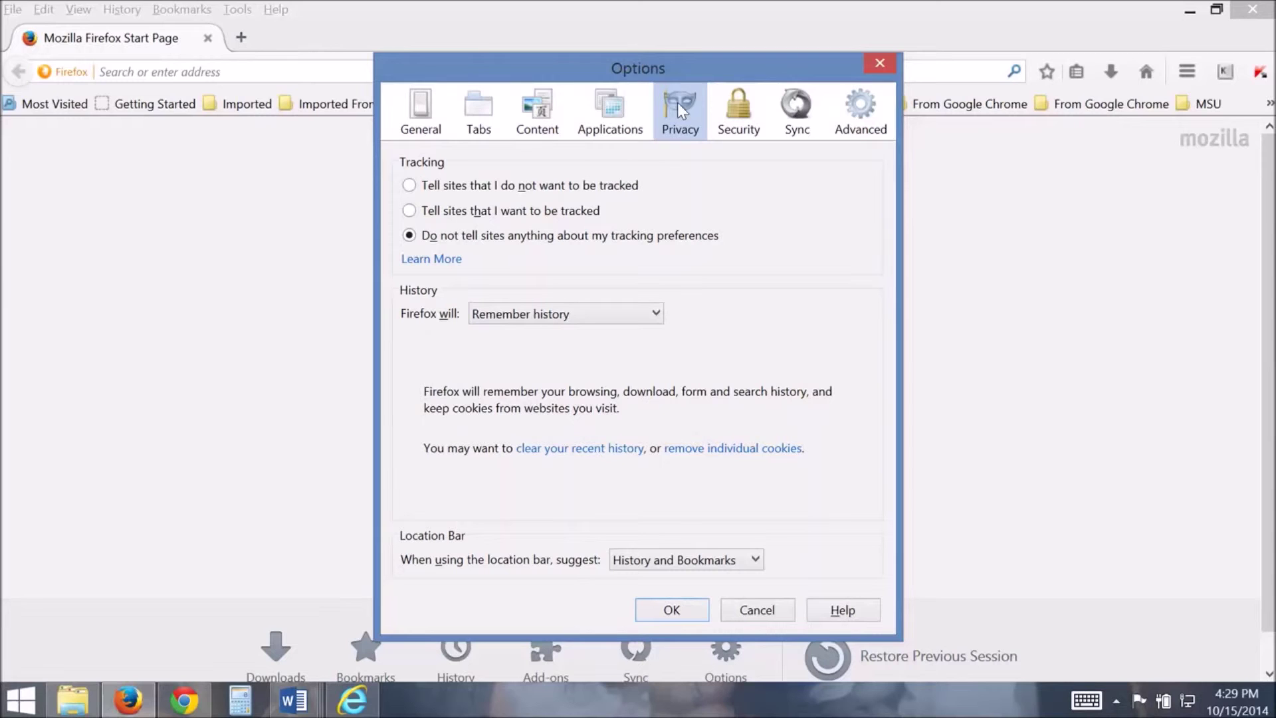
{"action": "left_click", "coordinate": [401, 105]}
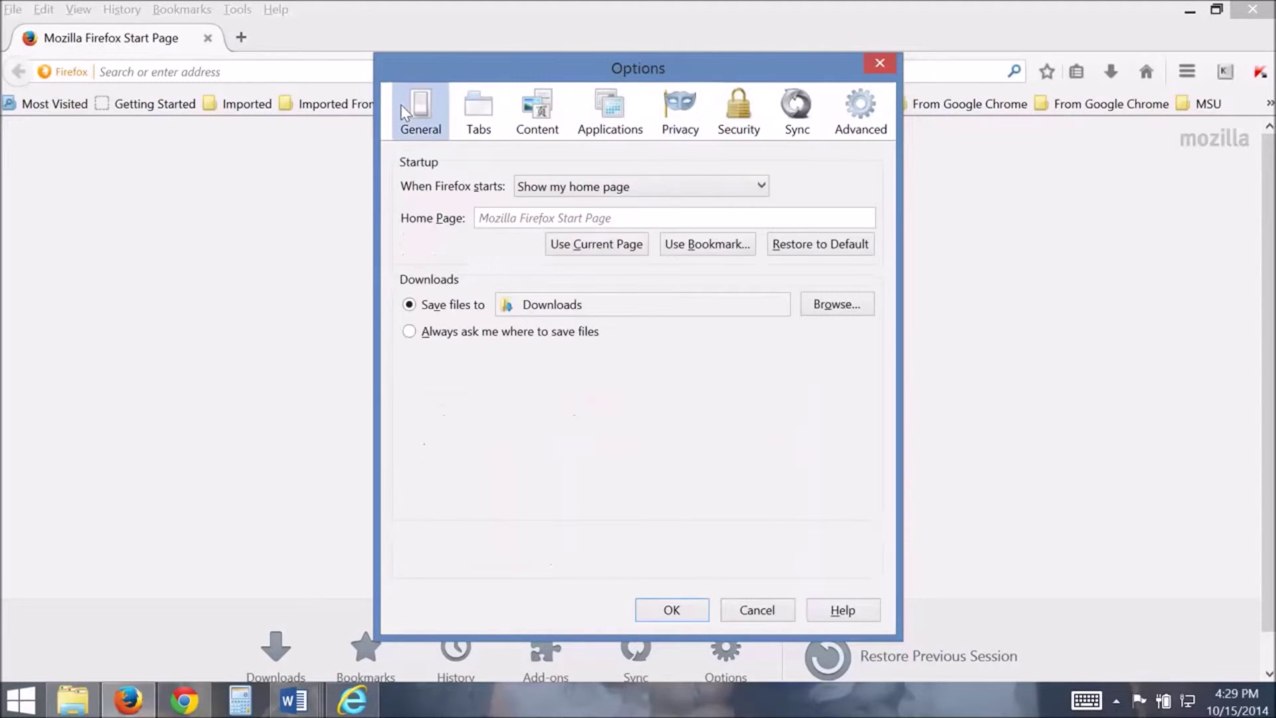
{"action": "left_click", "coordinate": [688, 108]}
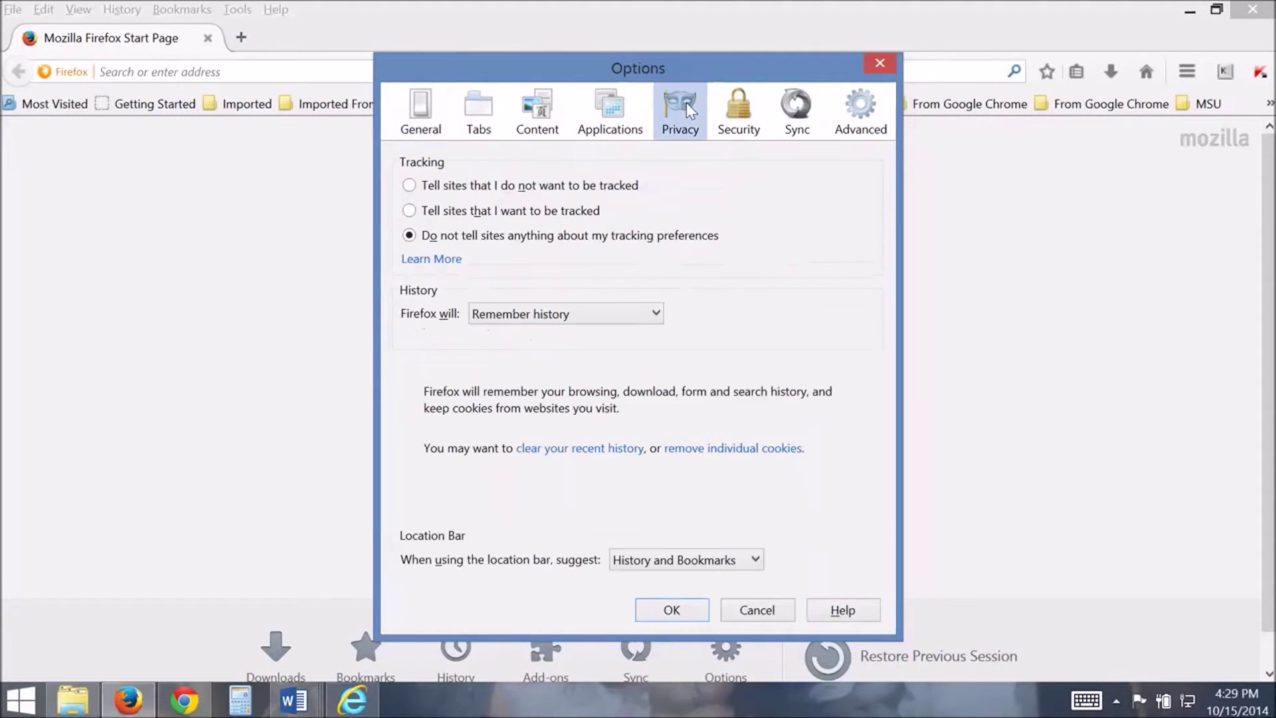
Clear today's browsing and download history, form and search history, and cache, accept the options, and close Firefox.
{"action": "left_click", "coordinate": [574, 449]}
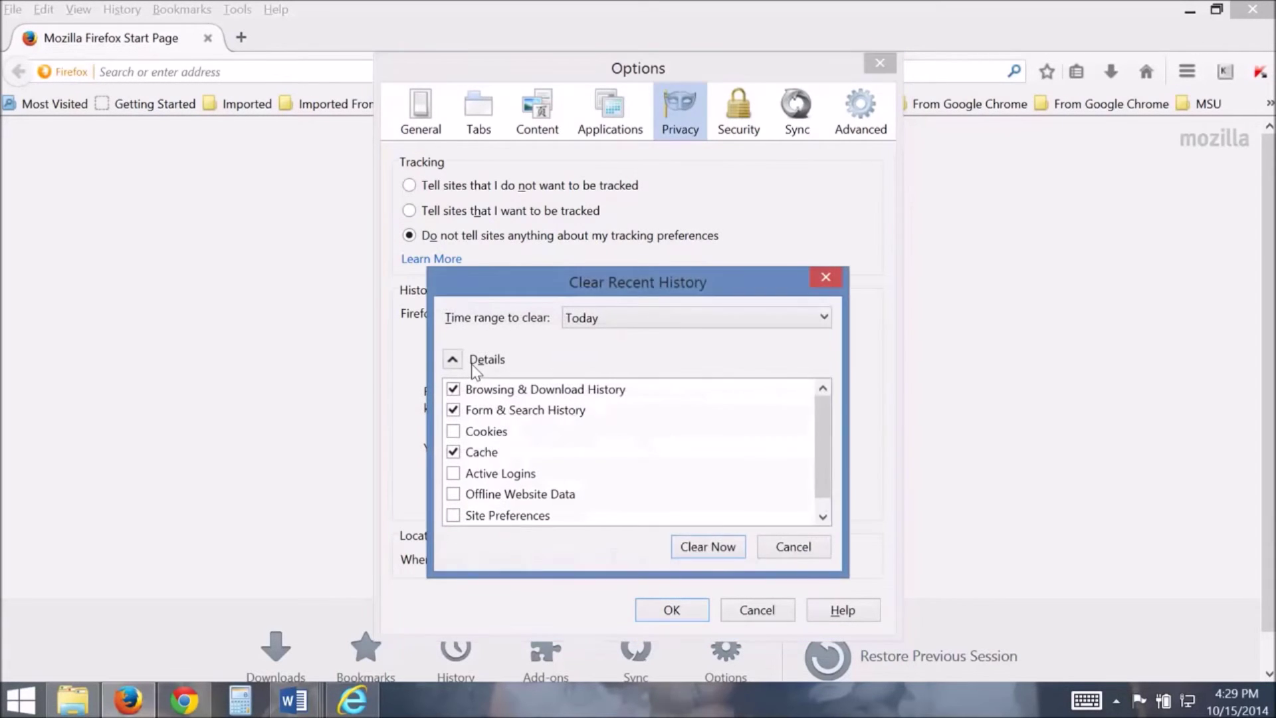
{"action": "left_click", "coordinate": [452, 452]}
{"action": "left_click", "coordinate": [452, 452]}
{"action": "left_click", "coordinate": [708, 547]}
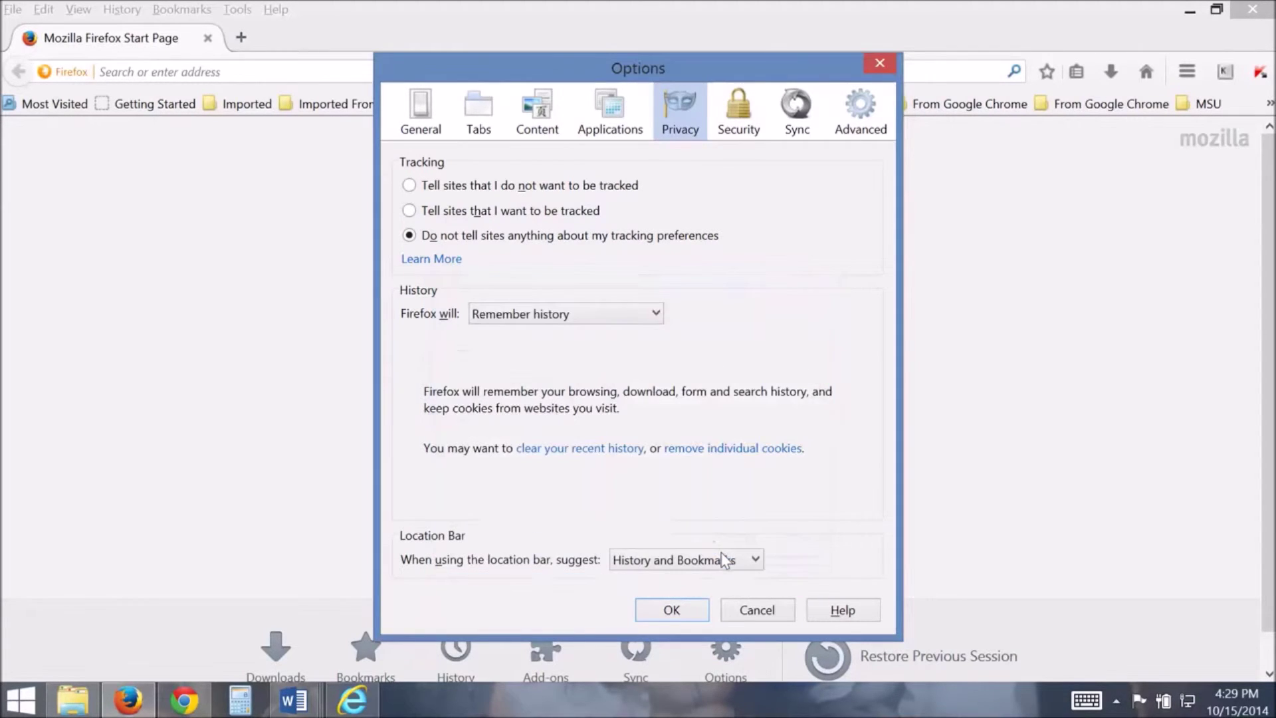
{"action": "left_click", "coordinate": [672, 610]}
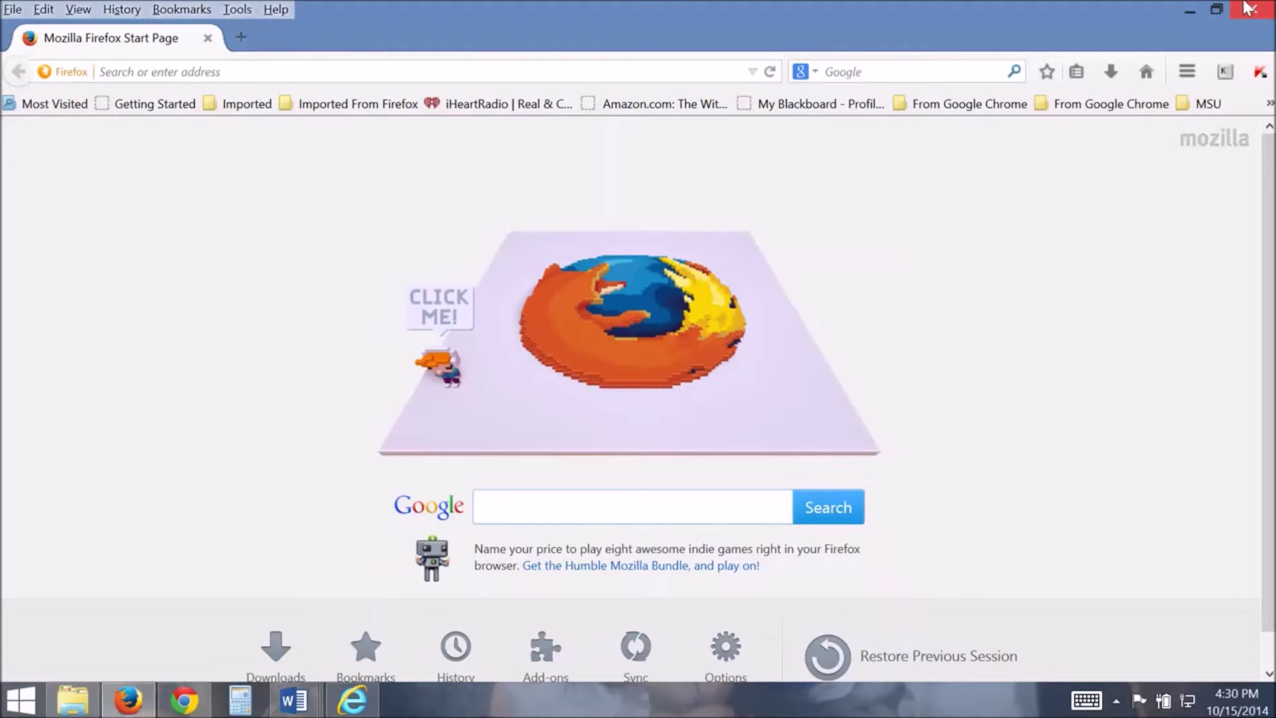
{"action": "mouse_move", "coordinate": [1248, 8]}
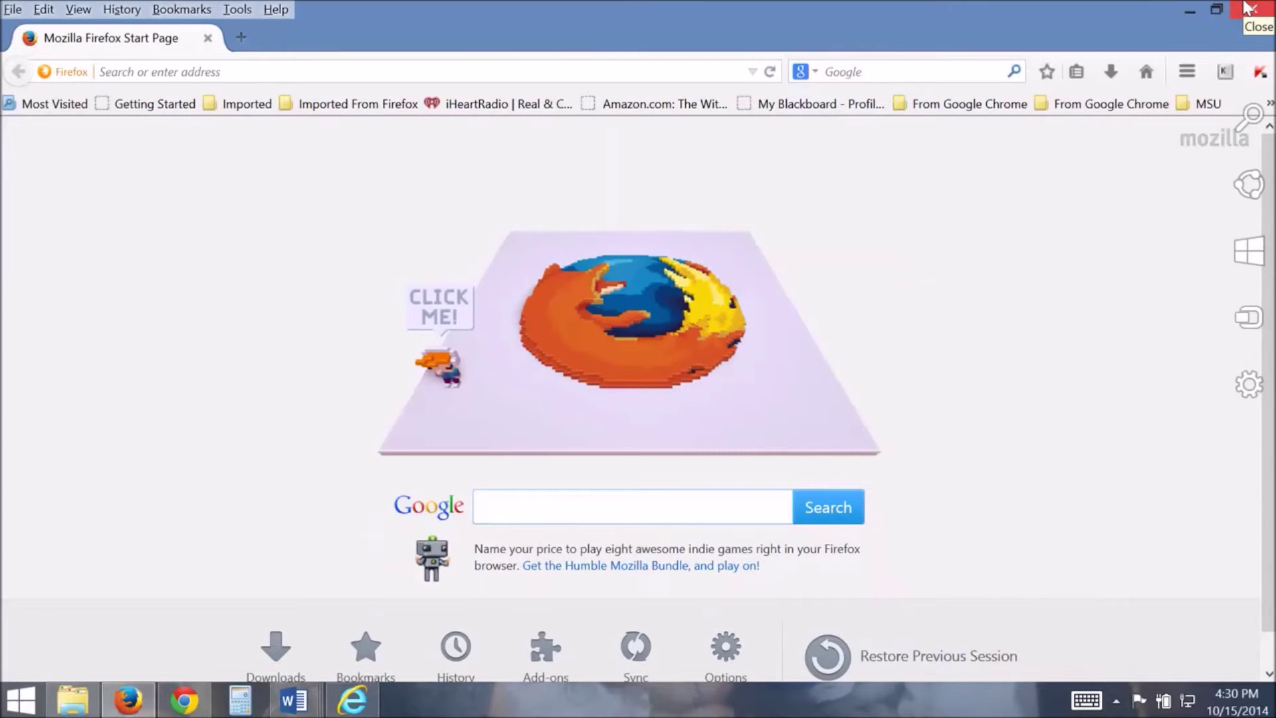
{"action": "left_click", "coordinate": [1248, 7]}
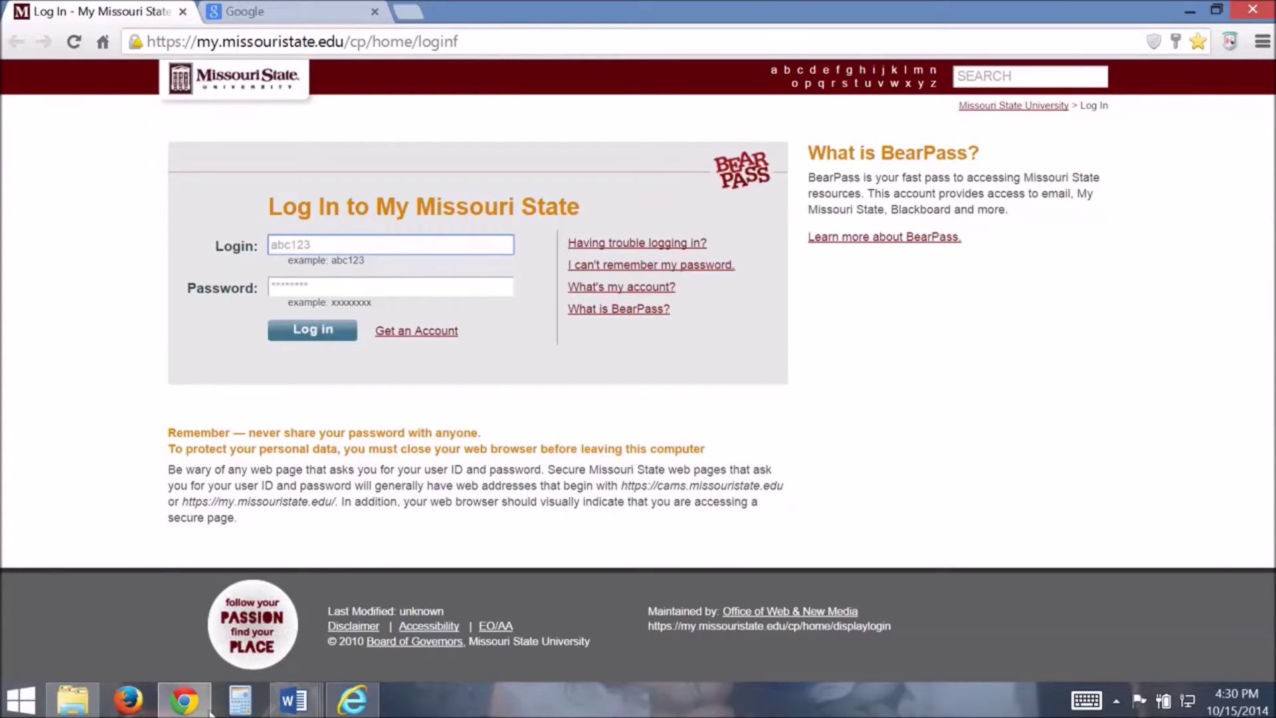
Switch to Chrome and open the options for clearing browsing data from its history page.
{"action": "left_click", "coordinate": [196, 710]}
{"action": "left_click", "coordinate": [196, 709]}
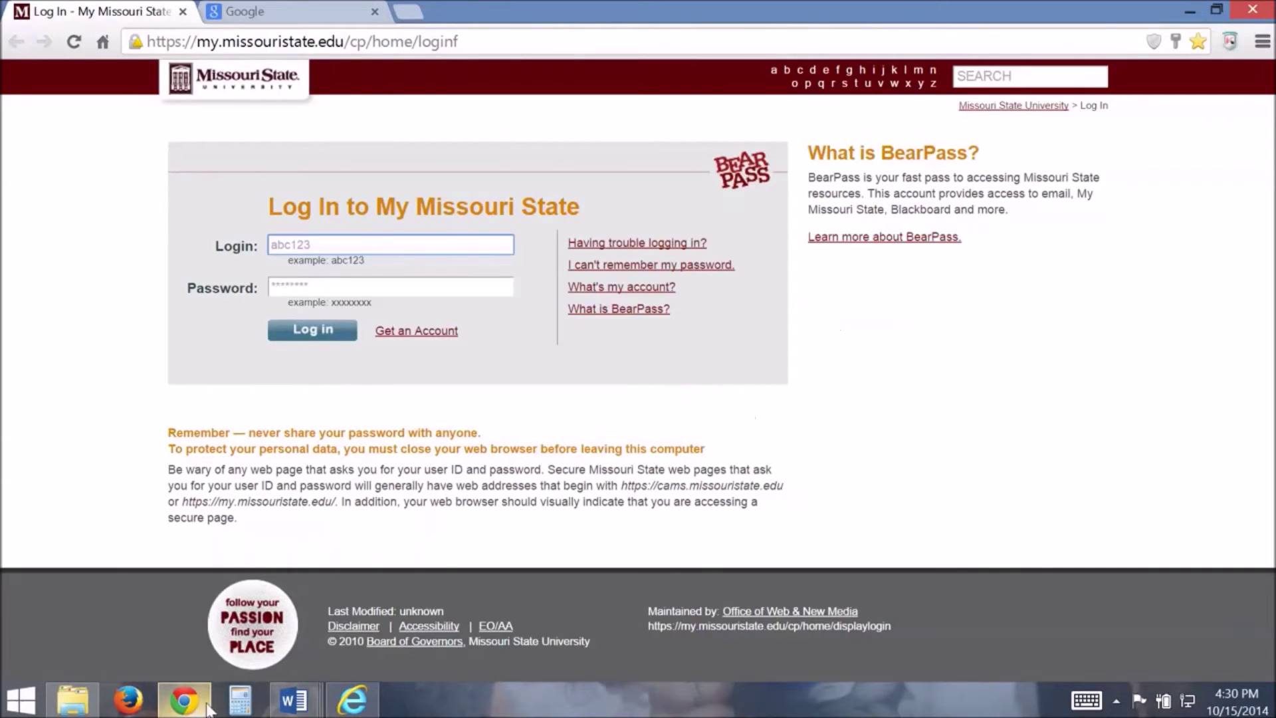
{"action": "left_click", "coordinate": [1263, 43]}
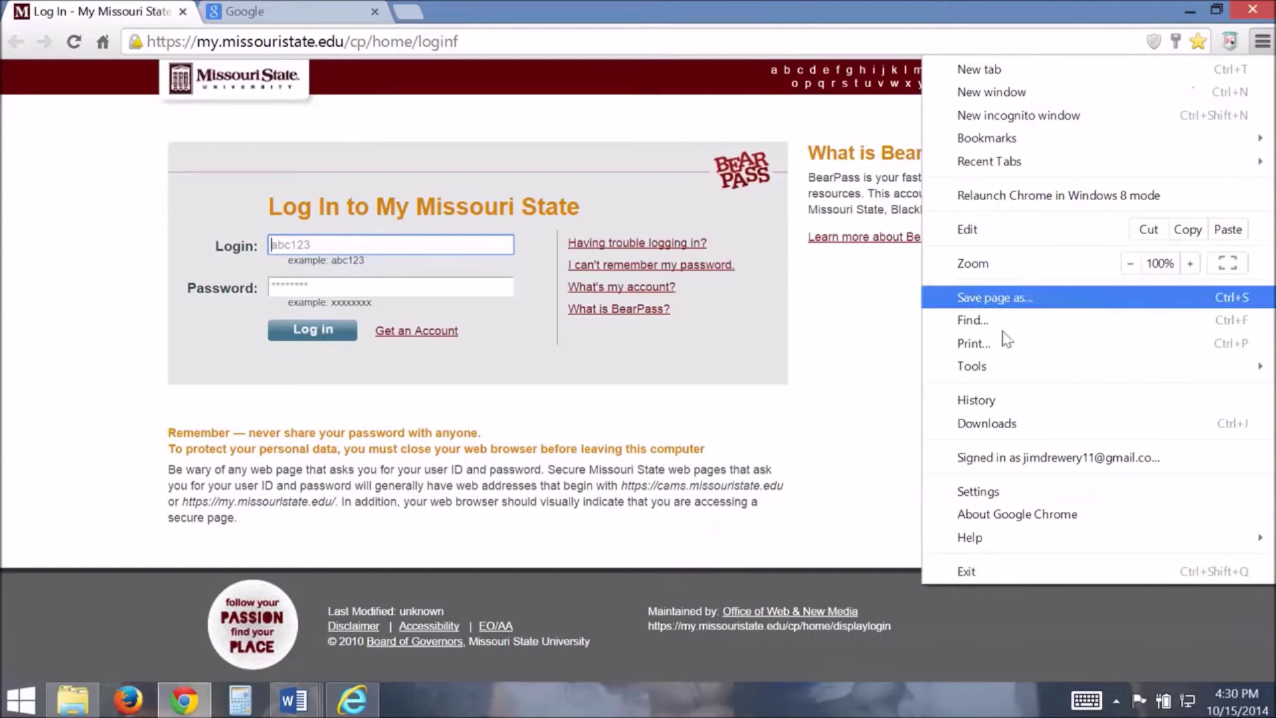
{"action": "left_click", "coordinate": [983, 498]}
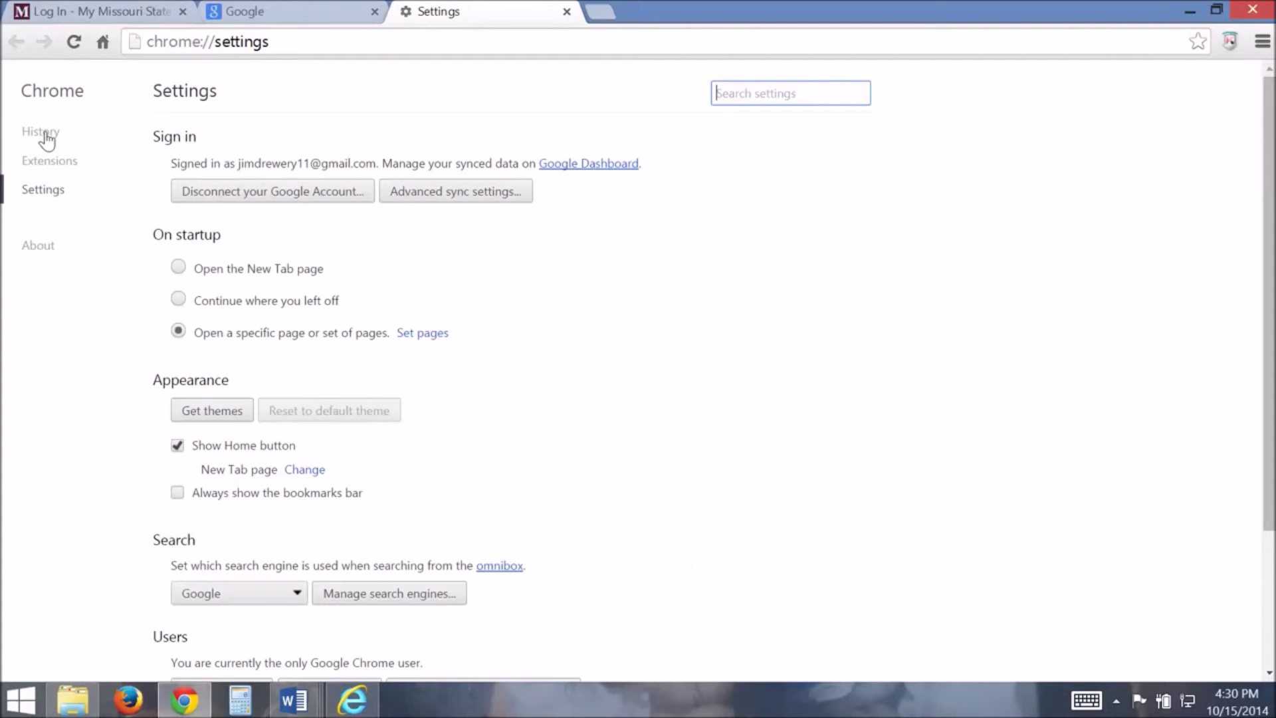
{"action": "left_click", "coordinate": [46, 138]}
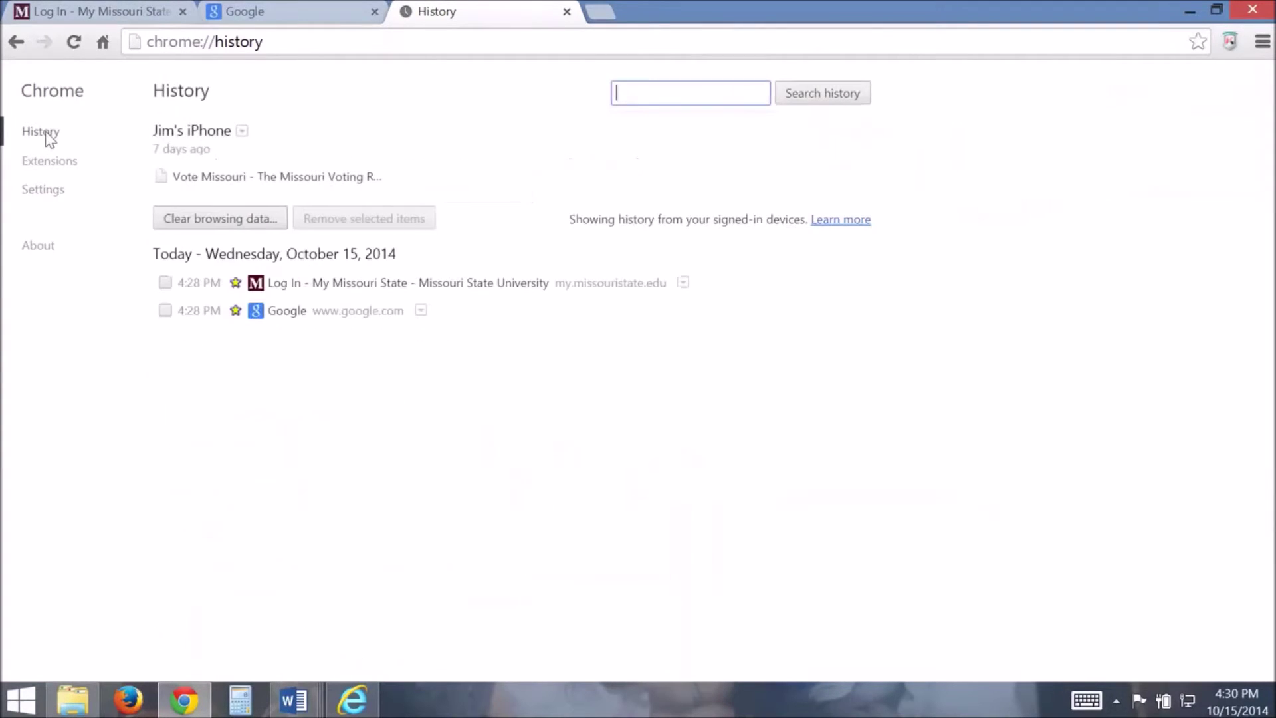
{"action": "left_click", "coordinate": [202, 223]}
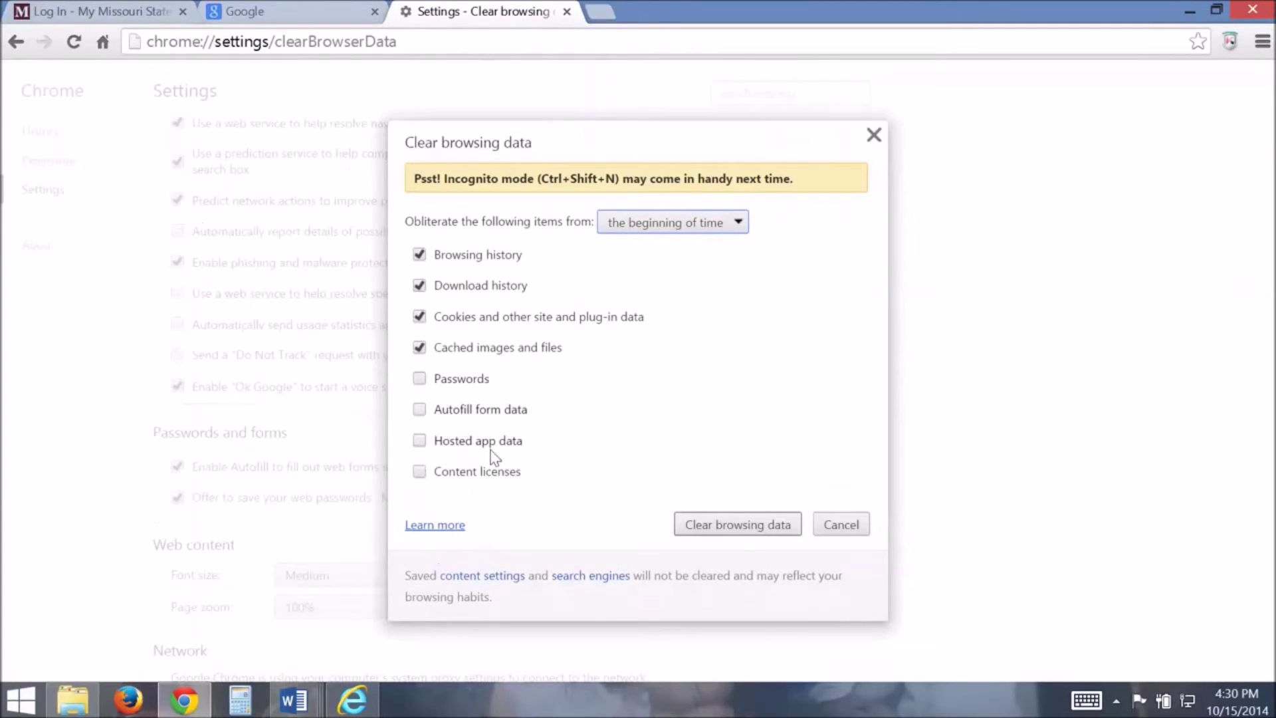
Clear browsing history, download history, cookies and cached images and files from the beginning of time, and close Chrome.
{"action": "left_click", "coordinate": [420, 349]}
{"action": "left_click", "coordinate": [420, 352]}
{"action": "left_click", "coordinate": [730, 529]}
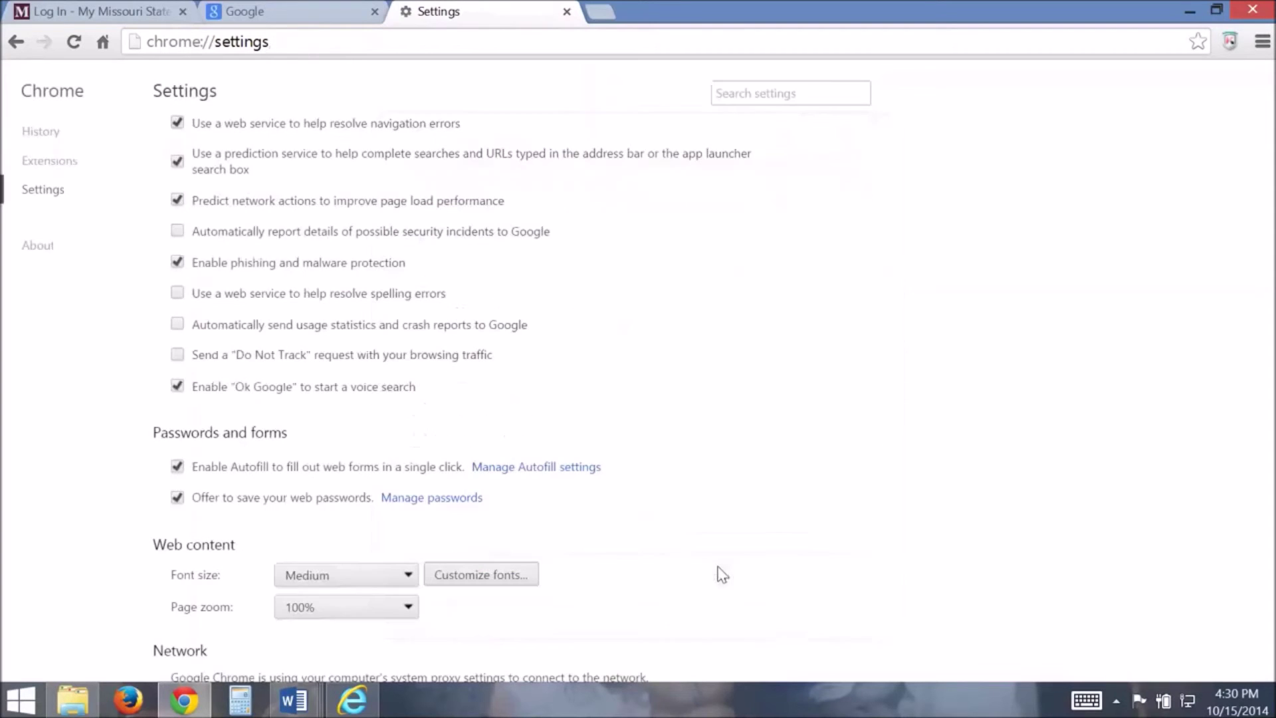
{"action": "left_click", "coordinate": [1256, 9]}
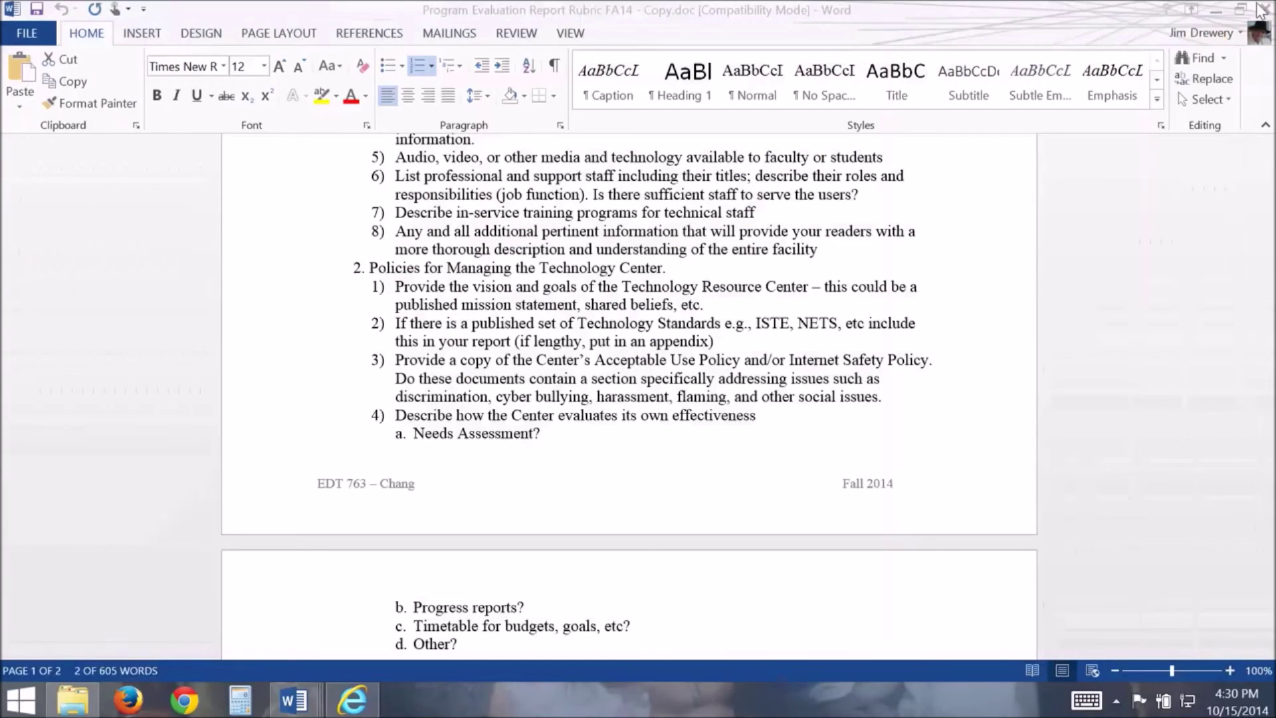
Switch to Internet Explorer and open its Internet options.
{"action": "right_click", "coordinate": [360, 706]}
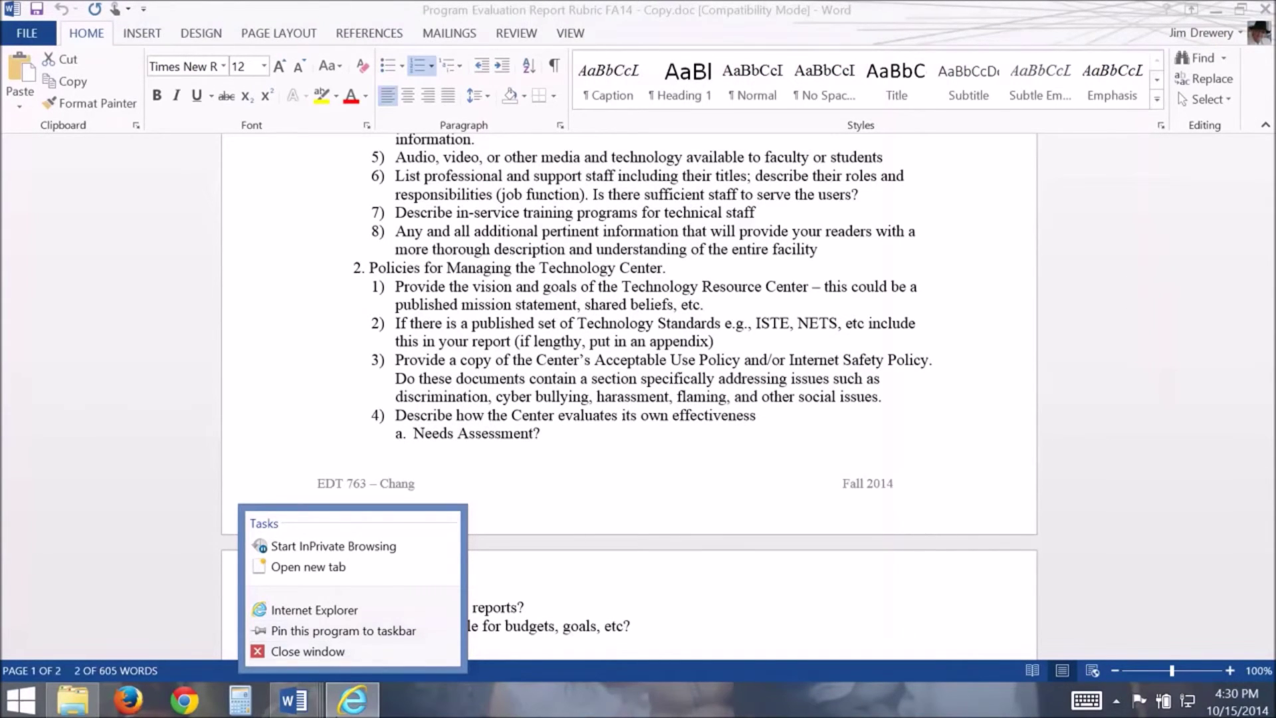
{"action": "left_click", "coordinate": [314, 628]}
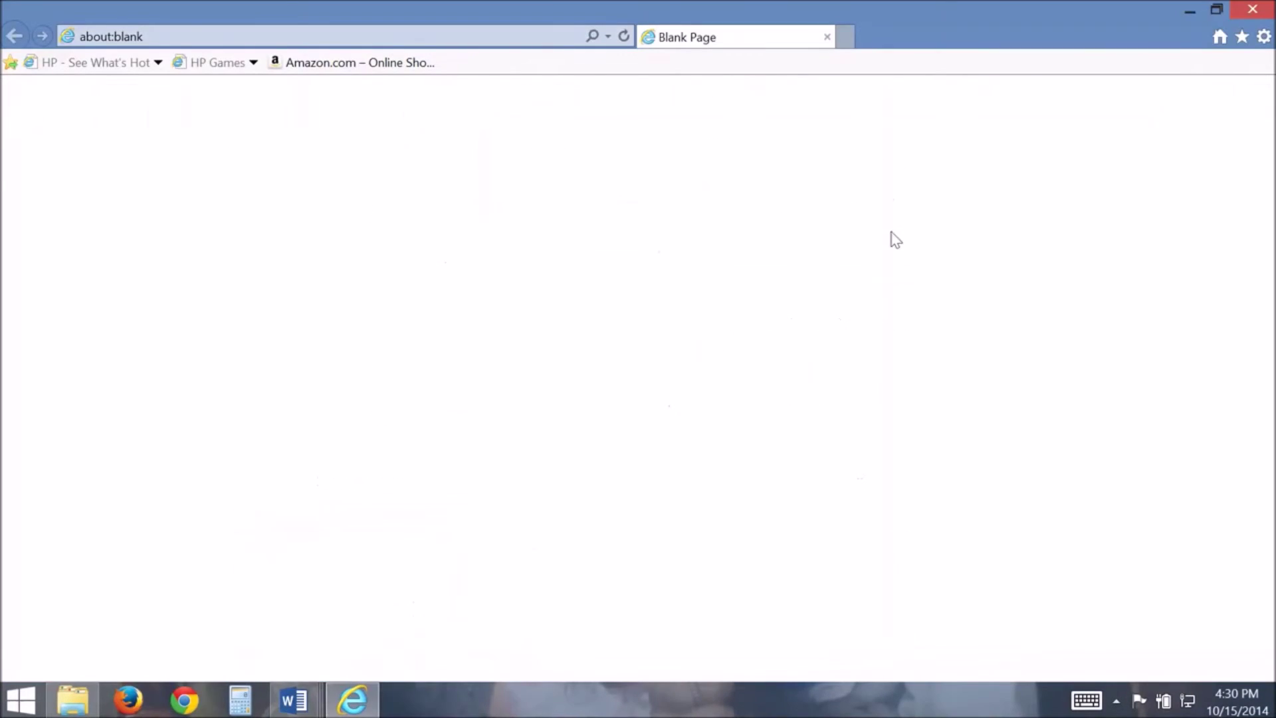
{"action": "left_click", "coordinate": [1265, 37]}
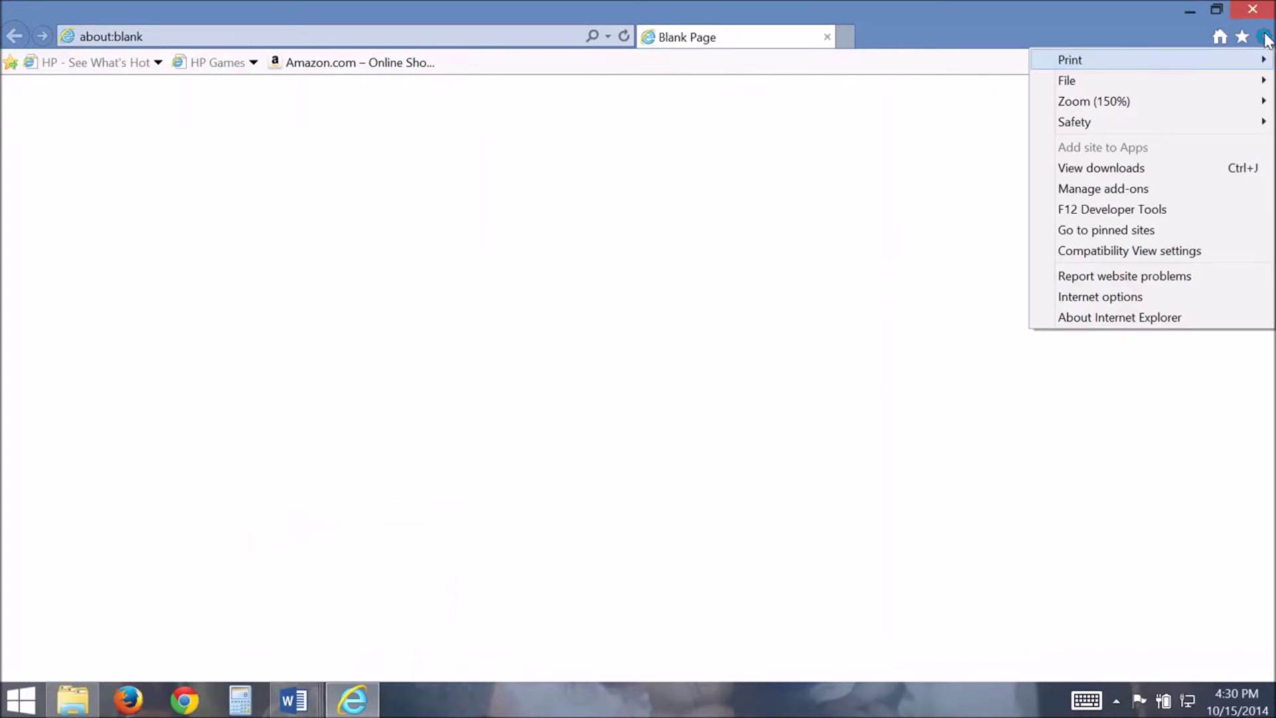
{"action": "left_click", "coordinate": [1106, 297]}
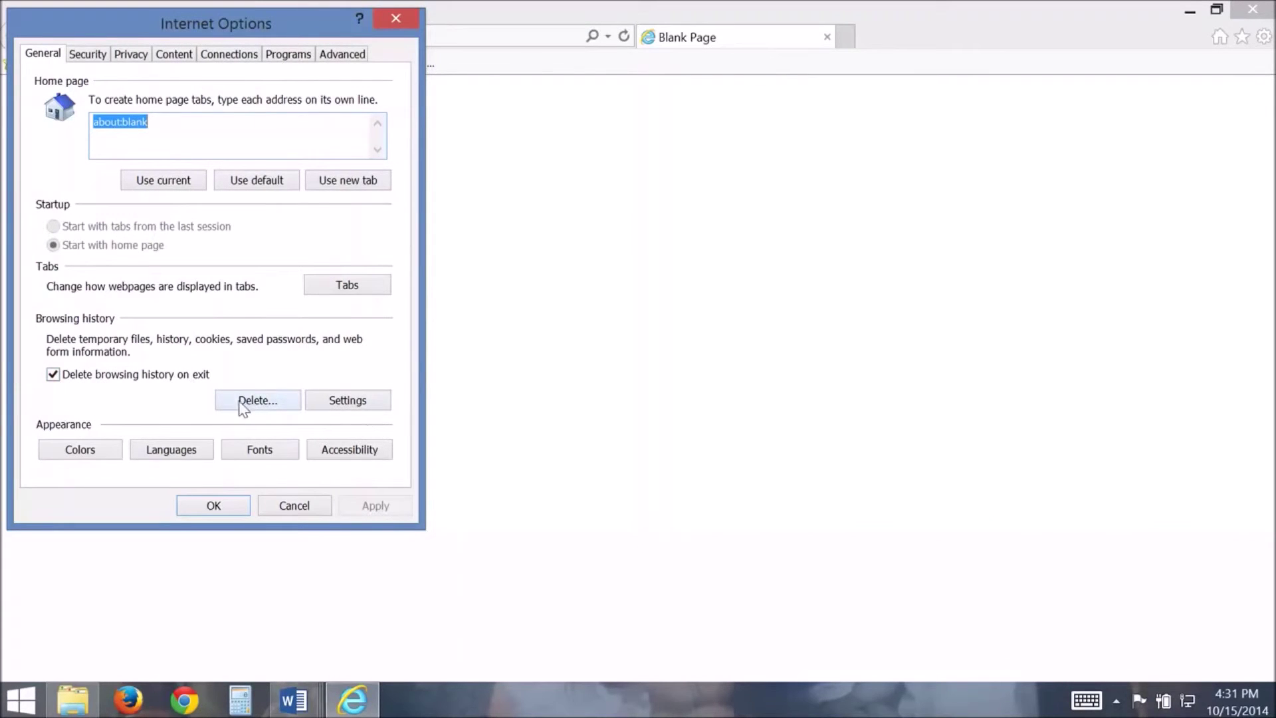
Review the browsing history settings for temporary Internet files and for how long pages are kept in history.
{"action": "left_click", "coordinate": [351, 402]}
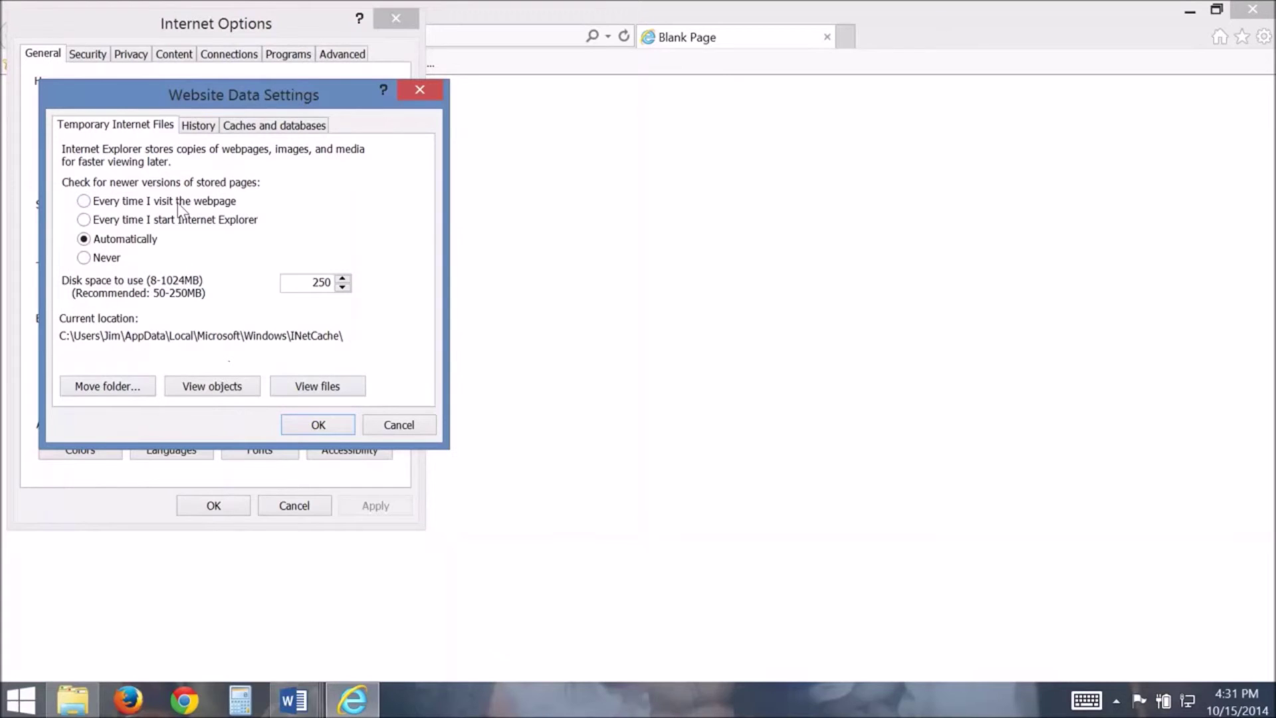
{"action": "left_click", "coordinate": [198, 125]}
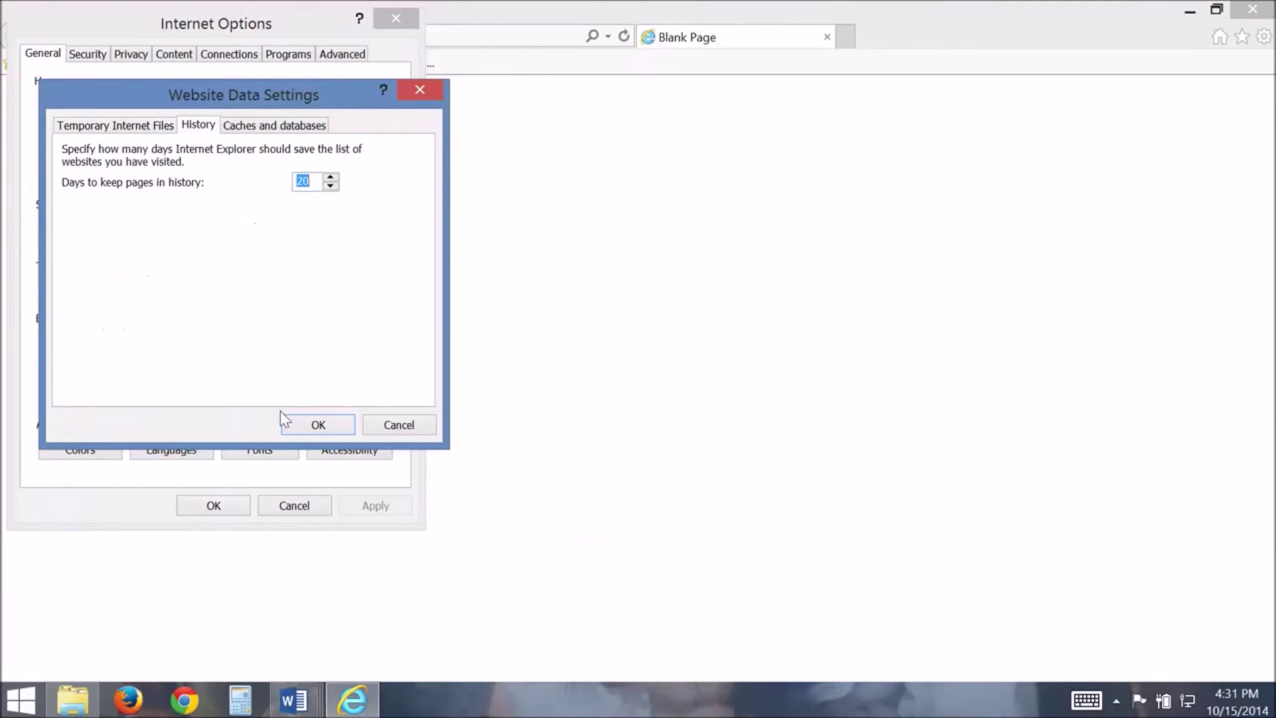
{"action": "left_click", "coordinate": [318, 425]}
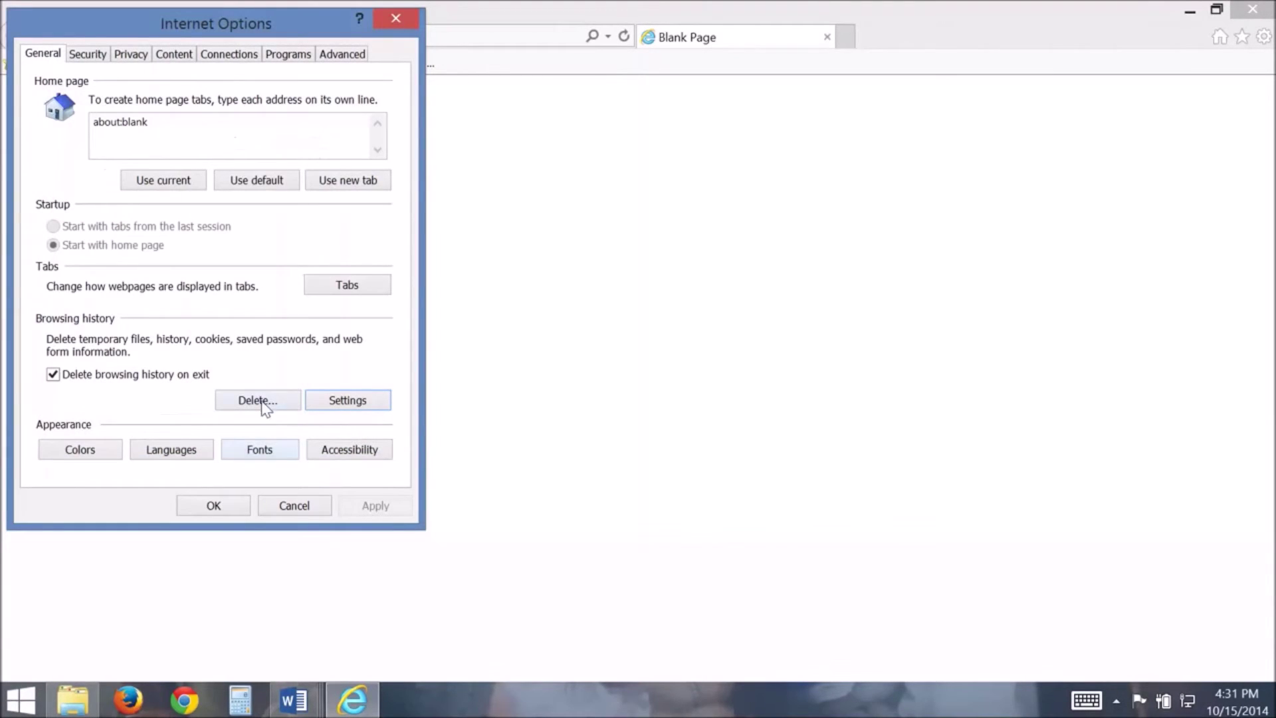
Delete temporary Internet files, cookies and website data, and history while preserving Favorites website data, and apply the Internet options.
{"action": "left_click", "coordinate": [236, 403]}
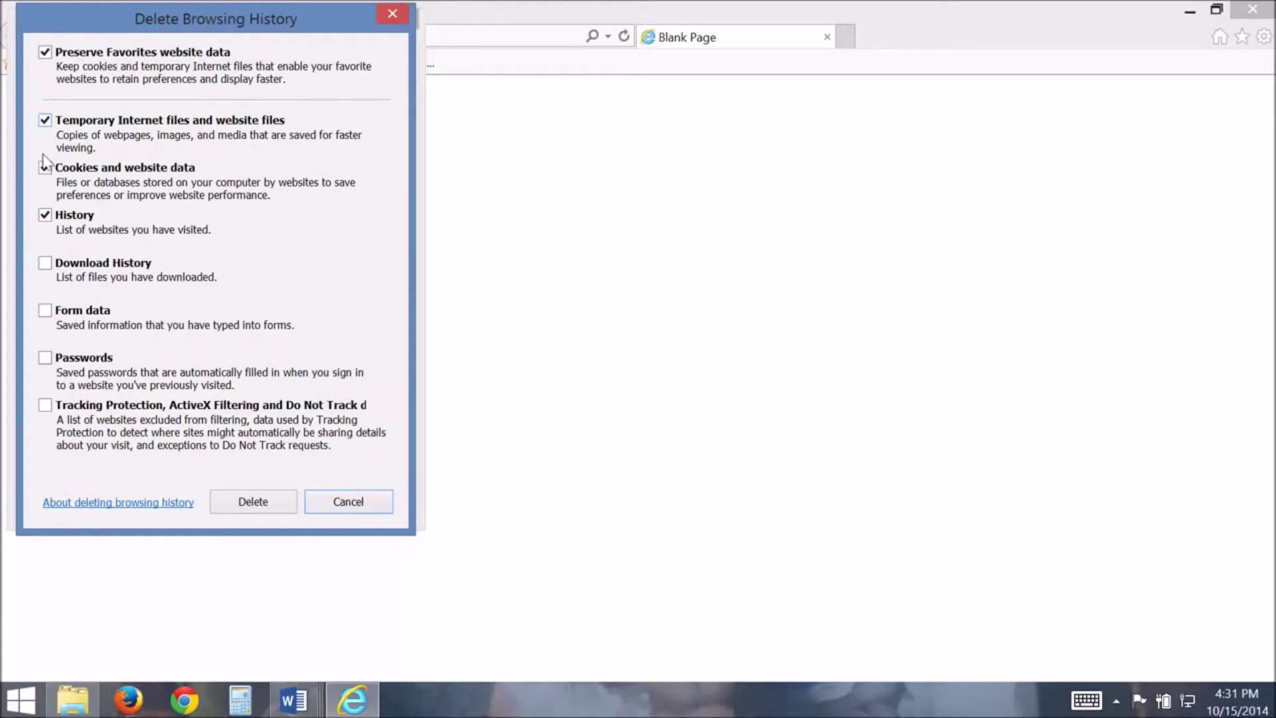
{"action": "left_click", "coordinate": [251, 502]}
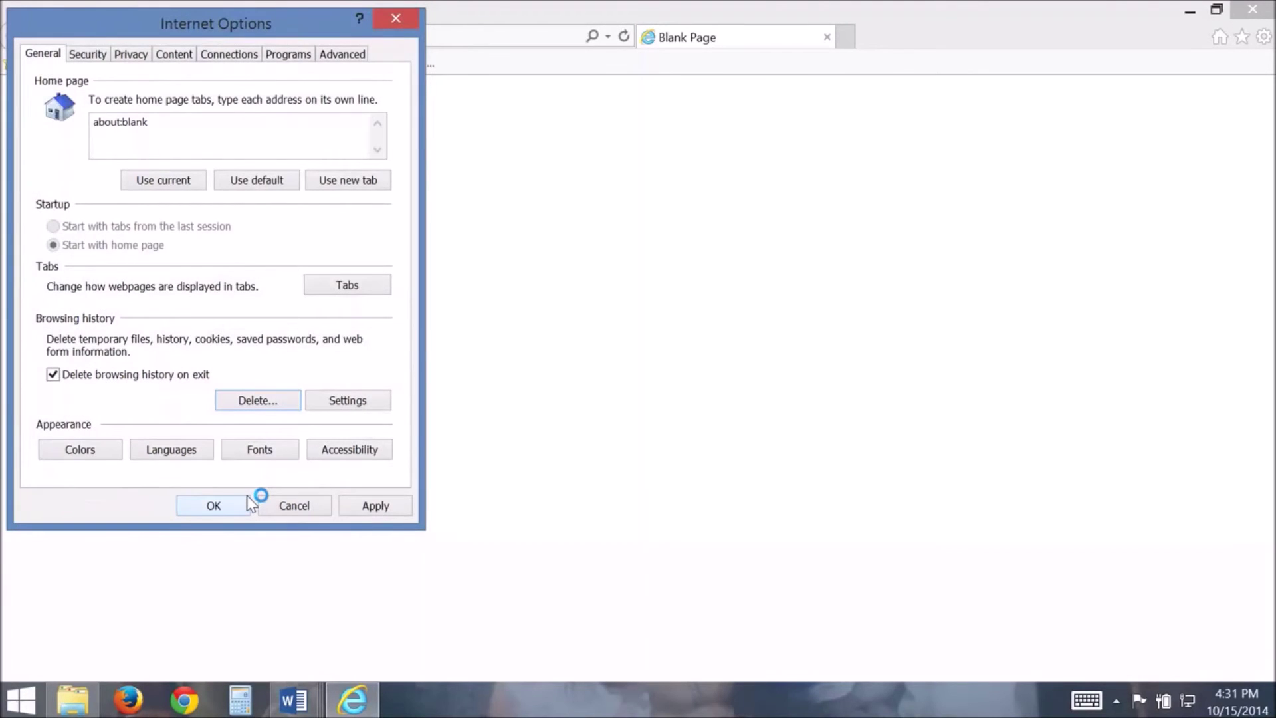
{"action": "left_click", "coordinate": [367, 510]}
{"action": "left_click", "coordinate": [384, 509]}
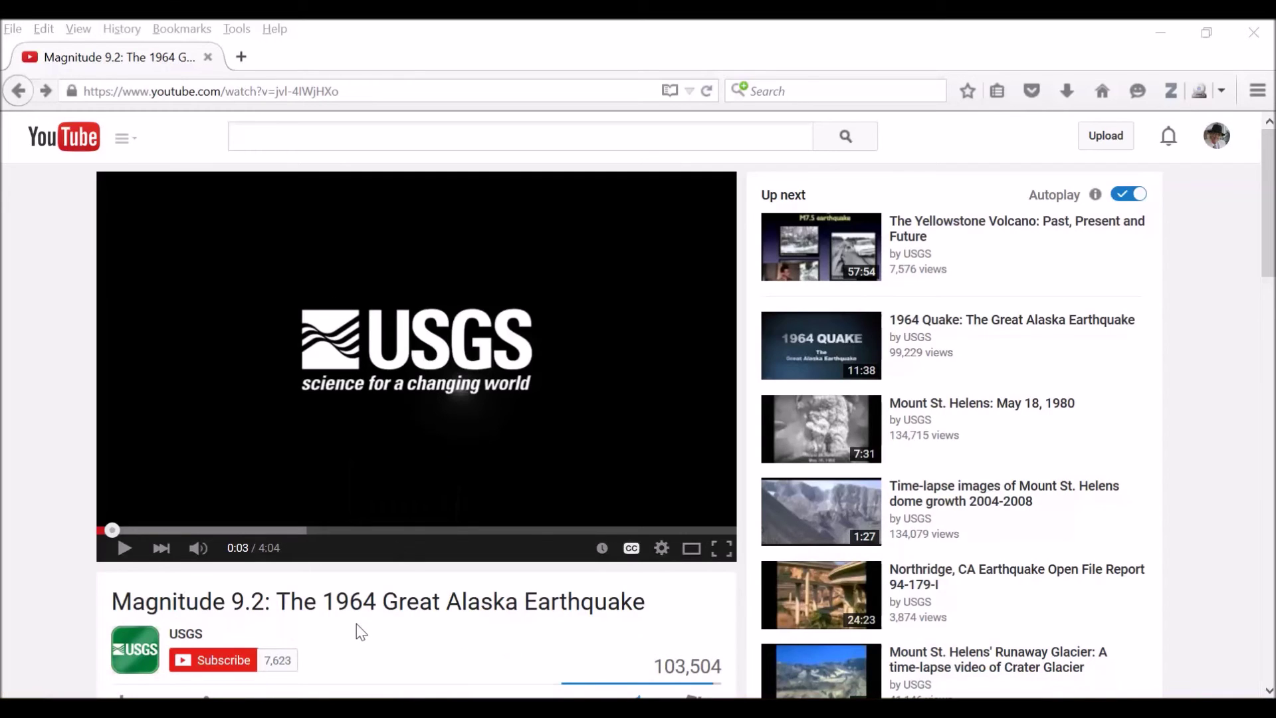
Briefly play and pause the 1964 Great Alaska Earthquake video, and load its address with ss inserted directly before youtube.com.
{"action": "left_click", "coordinate": [124, 549]}
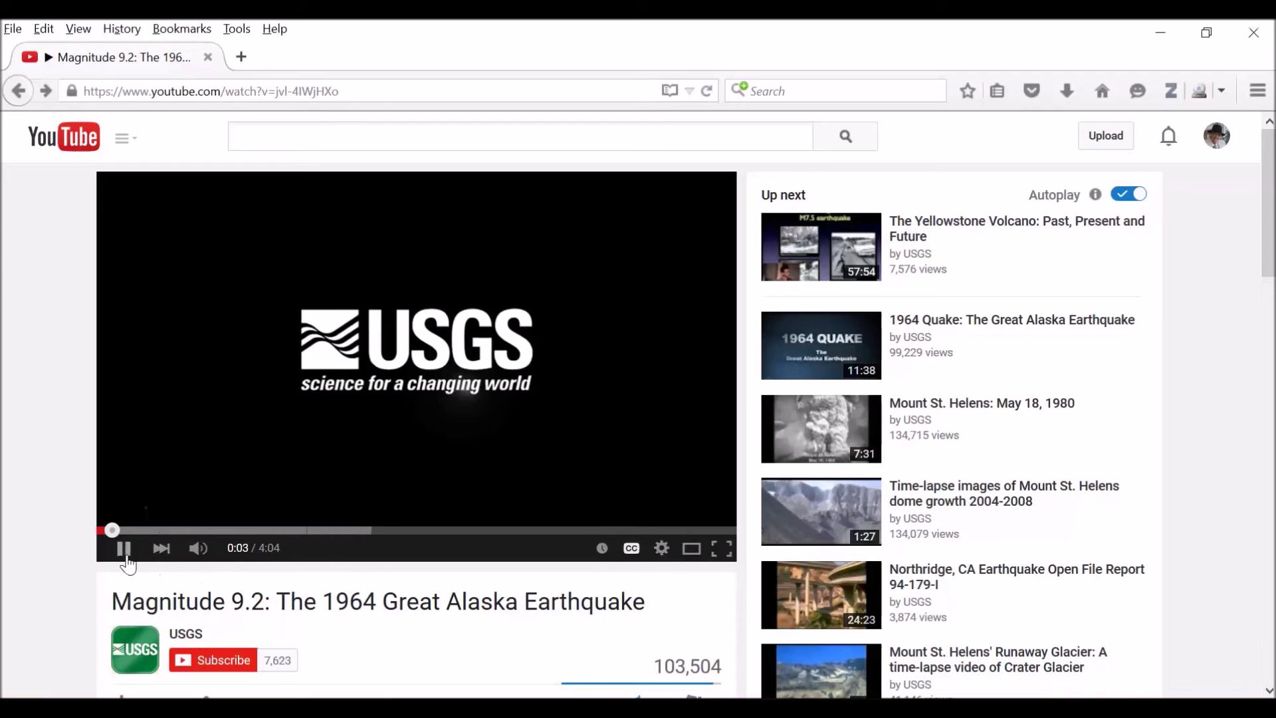
{"action": "left_click", "coordinate": [124, 552]}
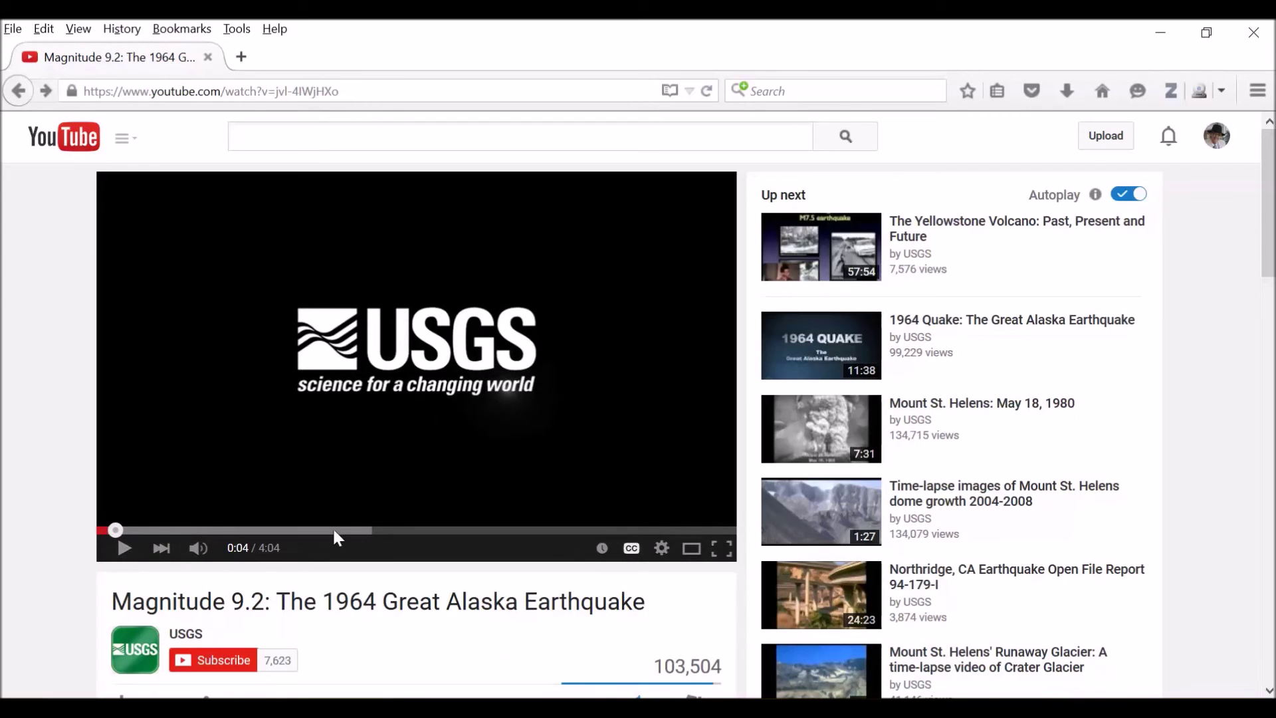
{"action": "left_click", "coordinate": [172, 93]}
{"action": "left_click", "coordinate": [172, 92]}
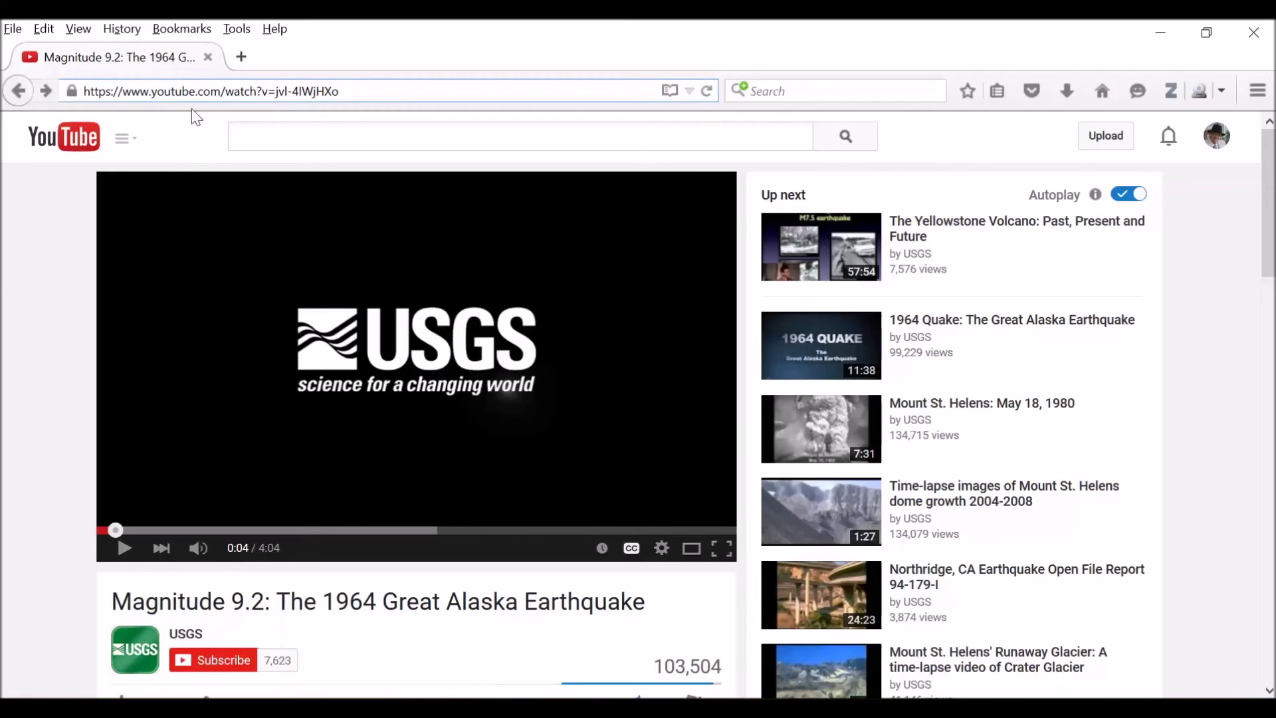
{"action": "type", "text": "ss"}
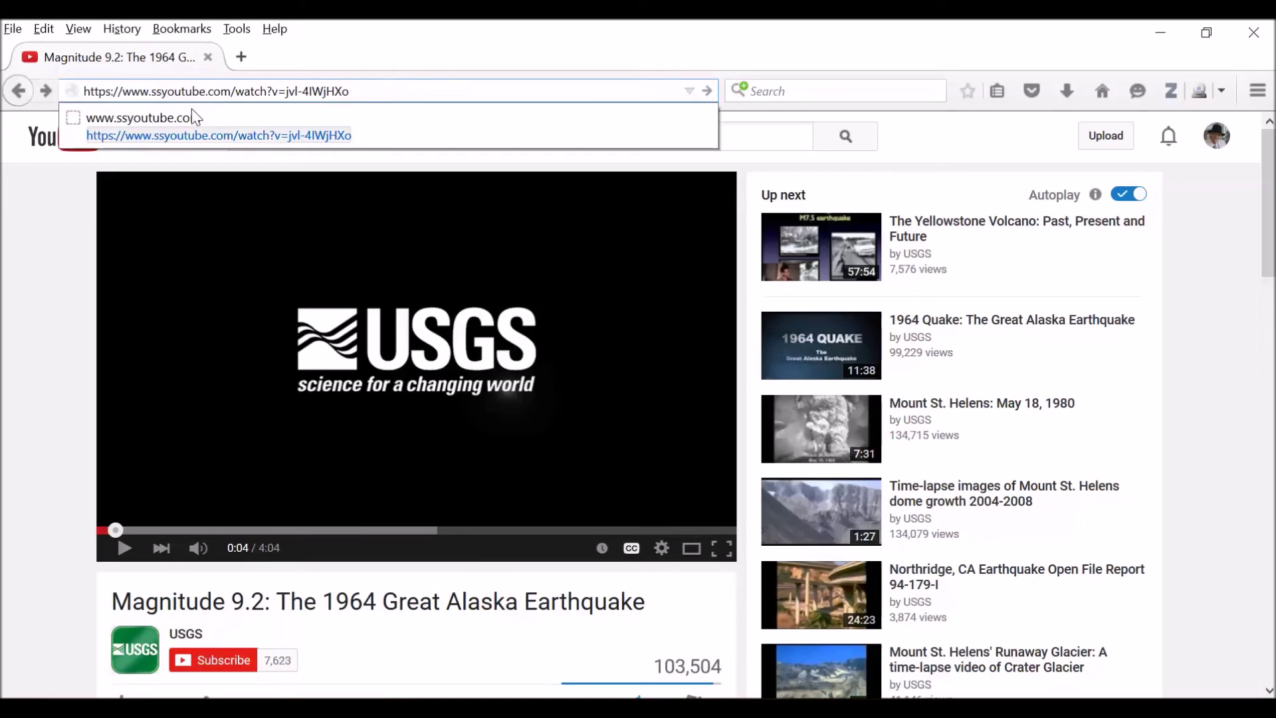
{"action": "key", "text": "Return"}
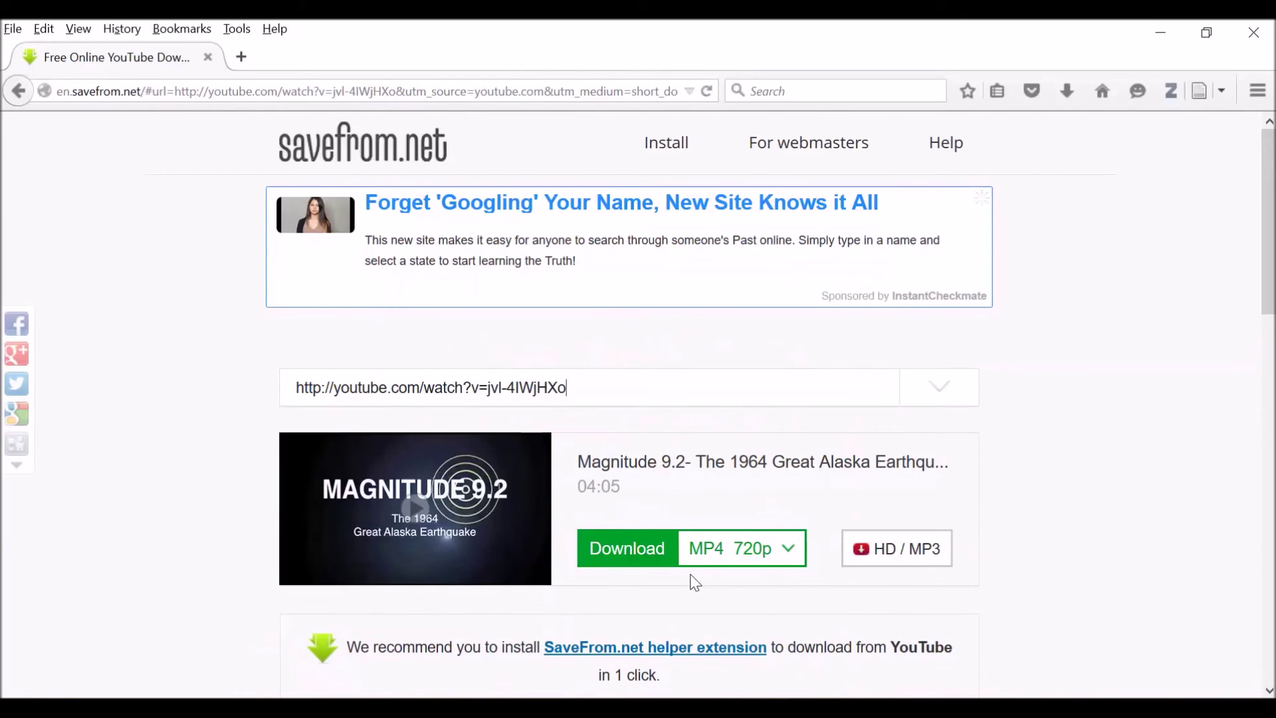
Download the video as MP4 720p and save it to the Desktop as Magnitude 9.2- The 1964 Great Alaska Earthquake.mp4, replacing the existing file.
{"action": "left_click", "coordinate": [790, 557]}
{"action": "left_click", "coordinate": [640, 551]}
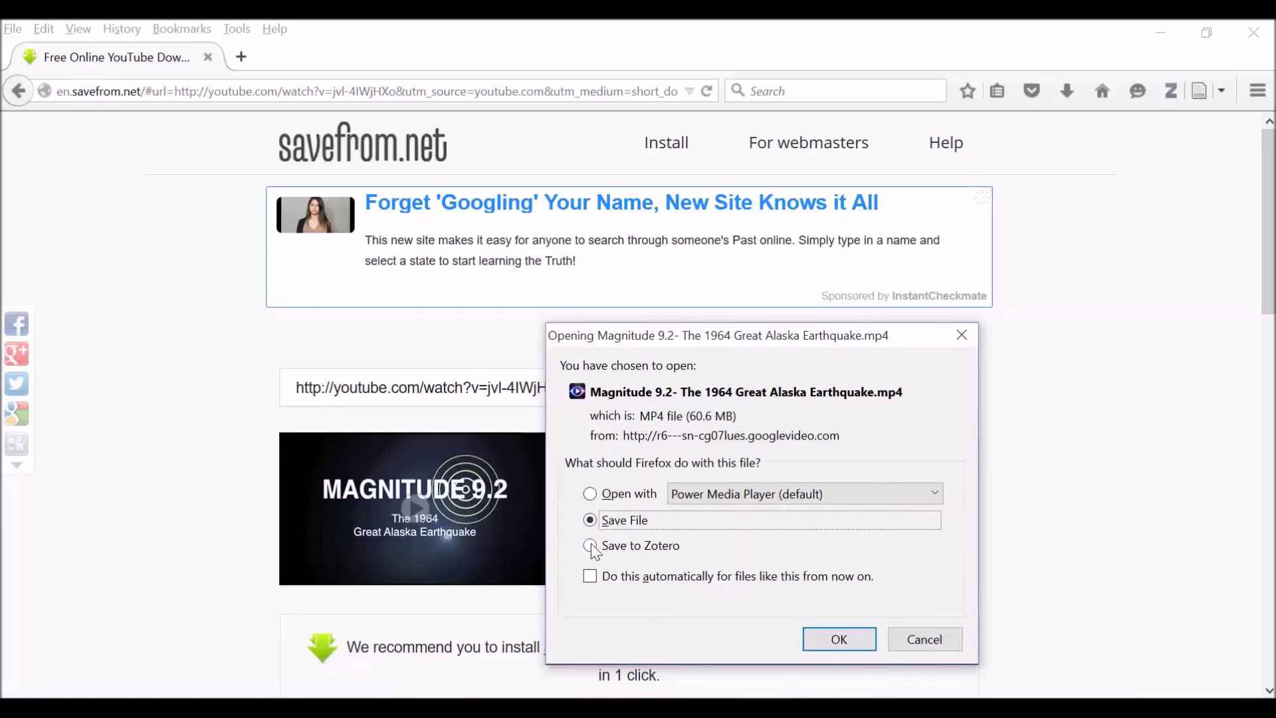
{"action": "left_click", "coordinate": [842, 640]}
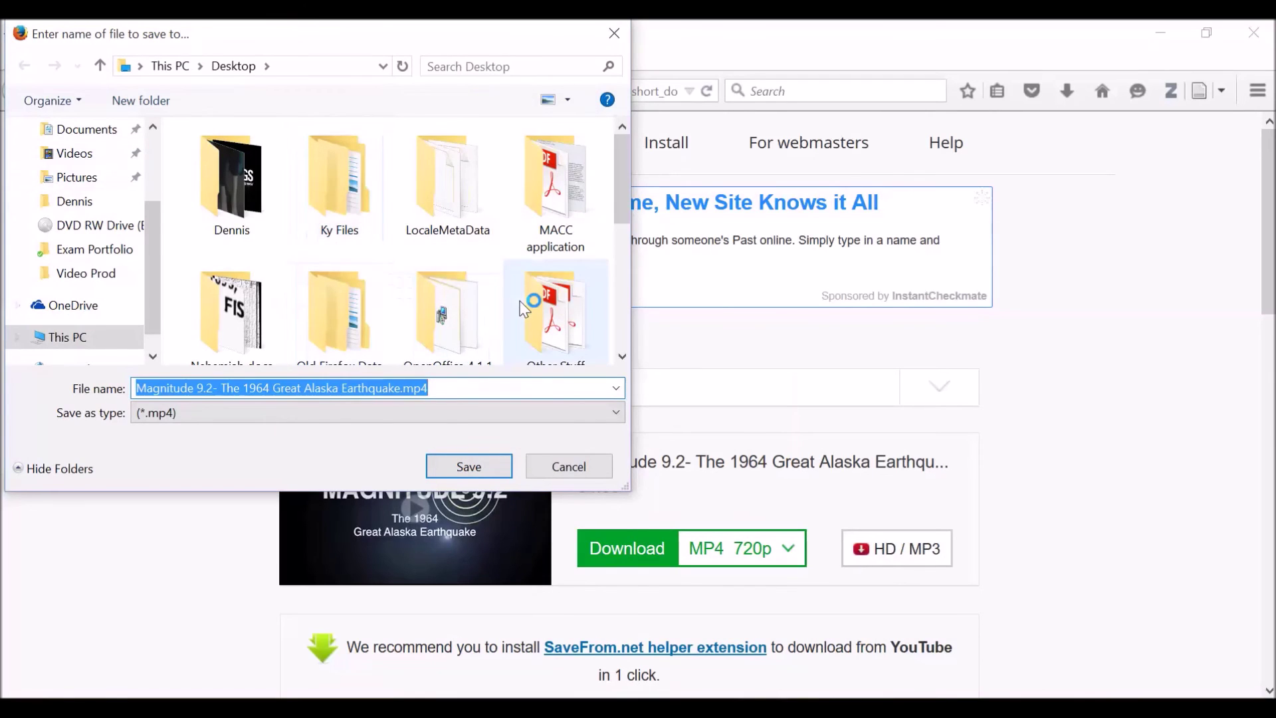
{"action": "left_click", "coordinate": [448, 465]}
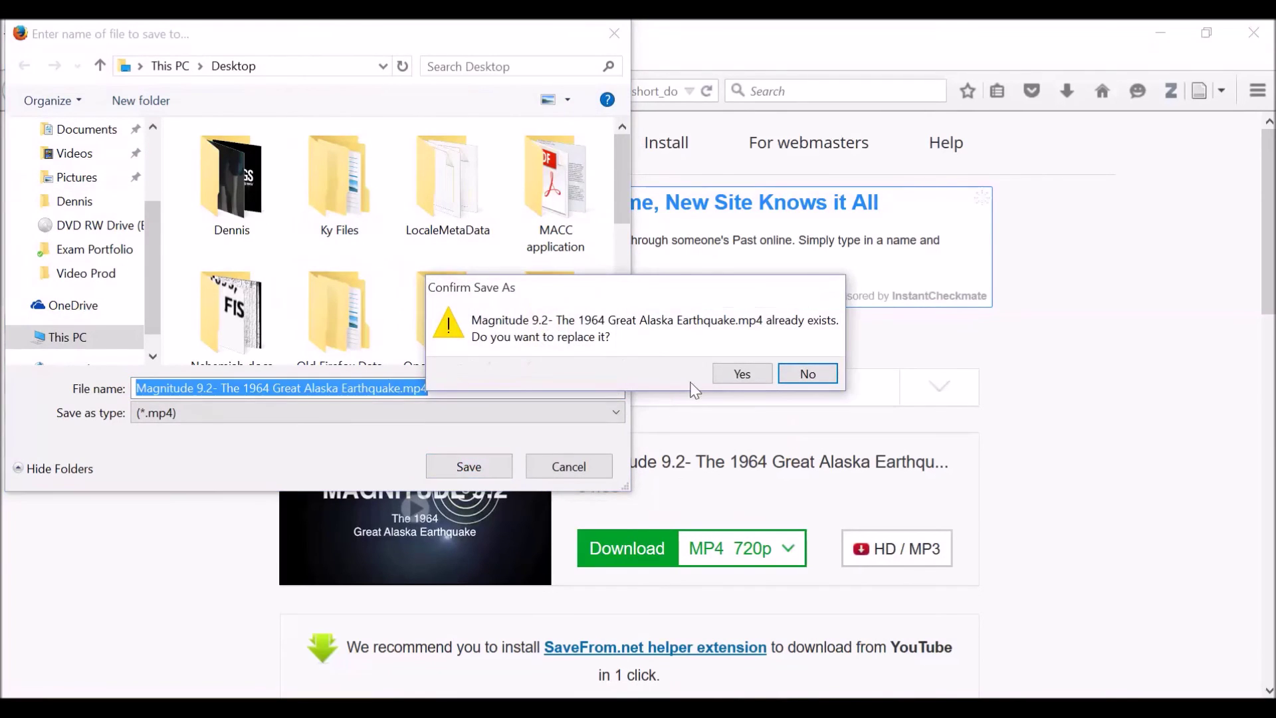
{"action": "left_click", "coordinate": [733, 373]}
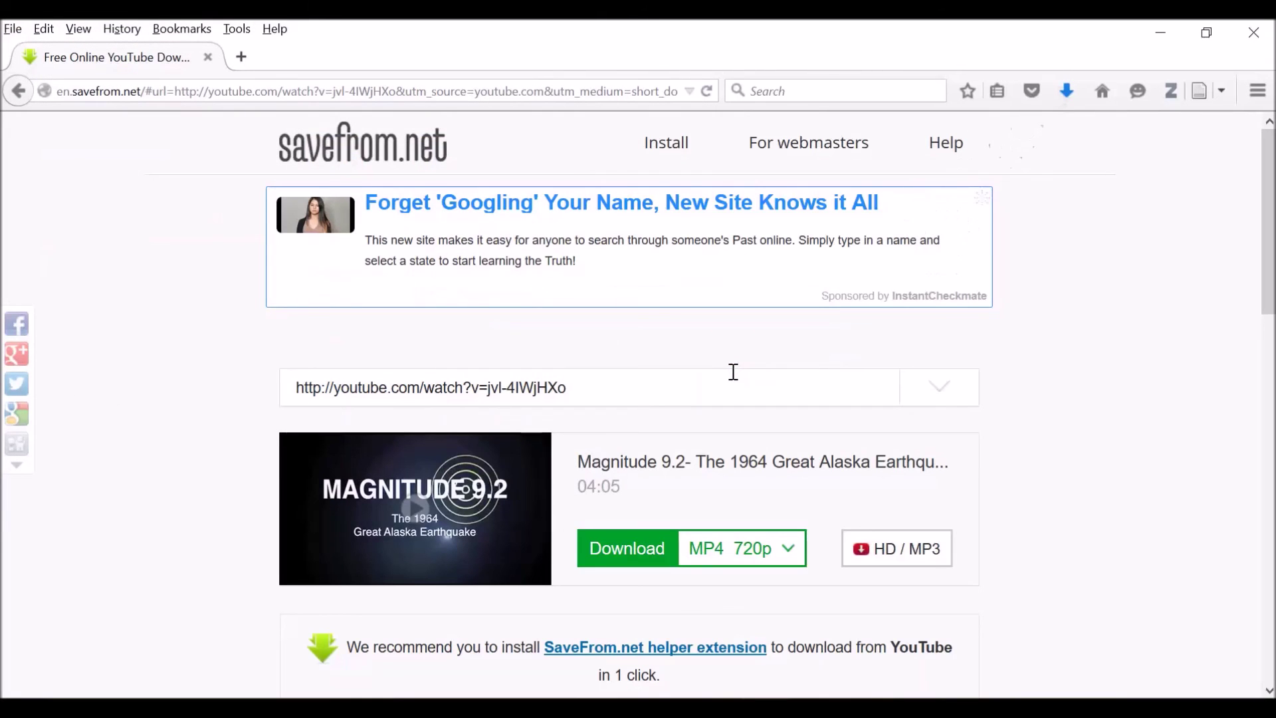
Open the downloaded earthquake video from the browser's downloads to check its playback in Power Media Player, and close the player.
{"action": "left_click", "coordinate": [1064, 93]}
{"action": "left_click", "coordinate": [860, 163]}
{"action": "left_click", "coordinate": [860, 162]}
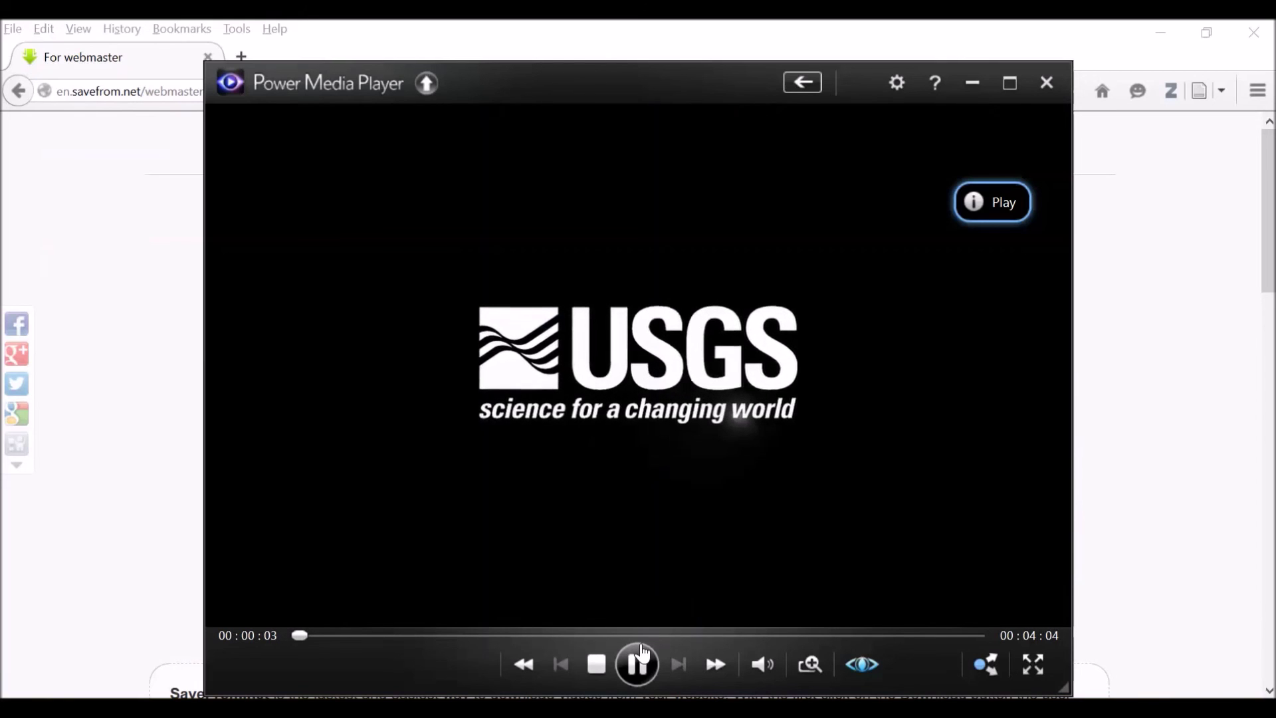
{"action": "left_click", "coordinate": [1049, 82]}
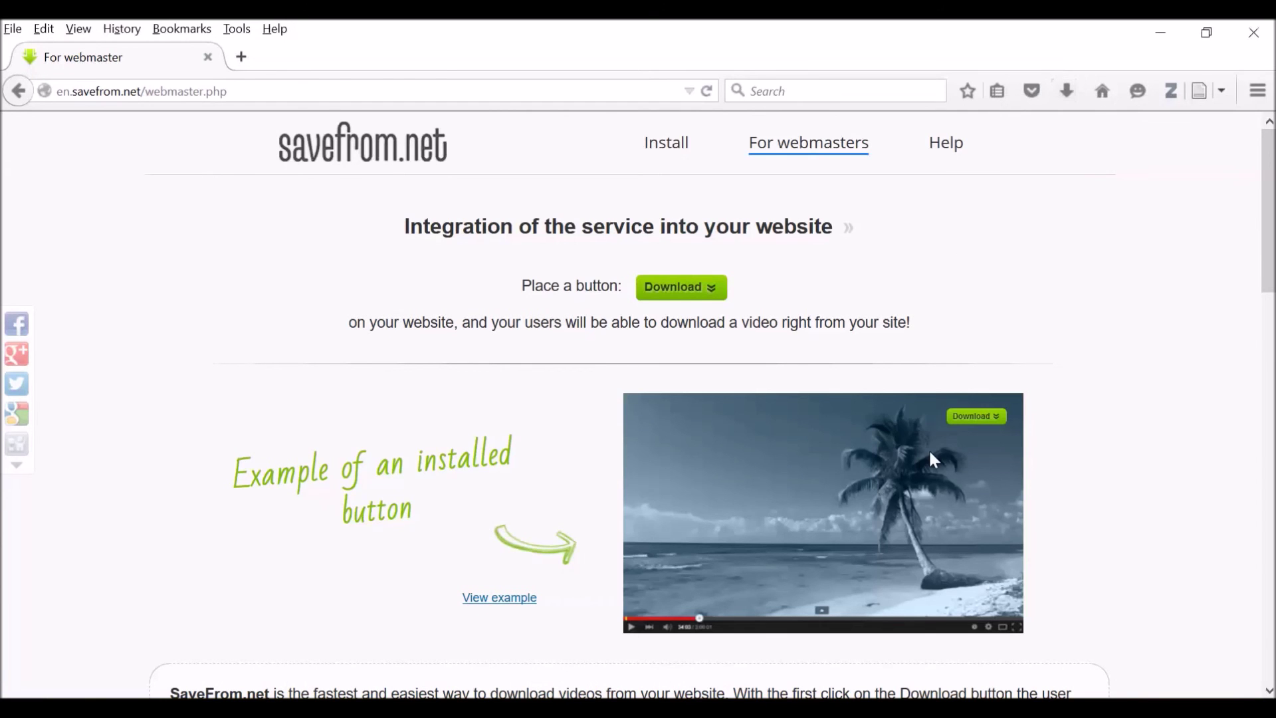